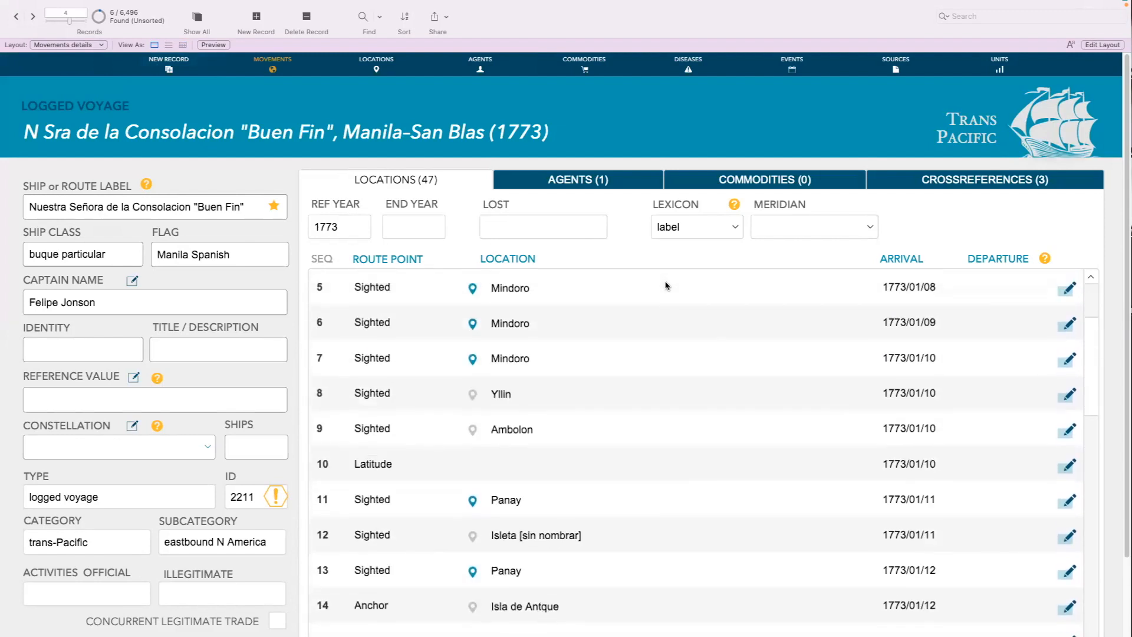
scroll(666, 285, "down", 1)
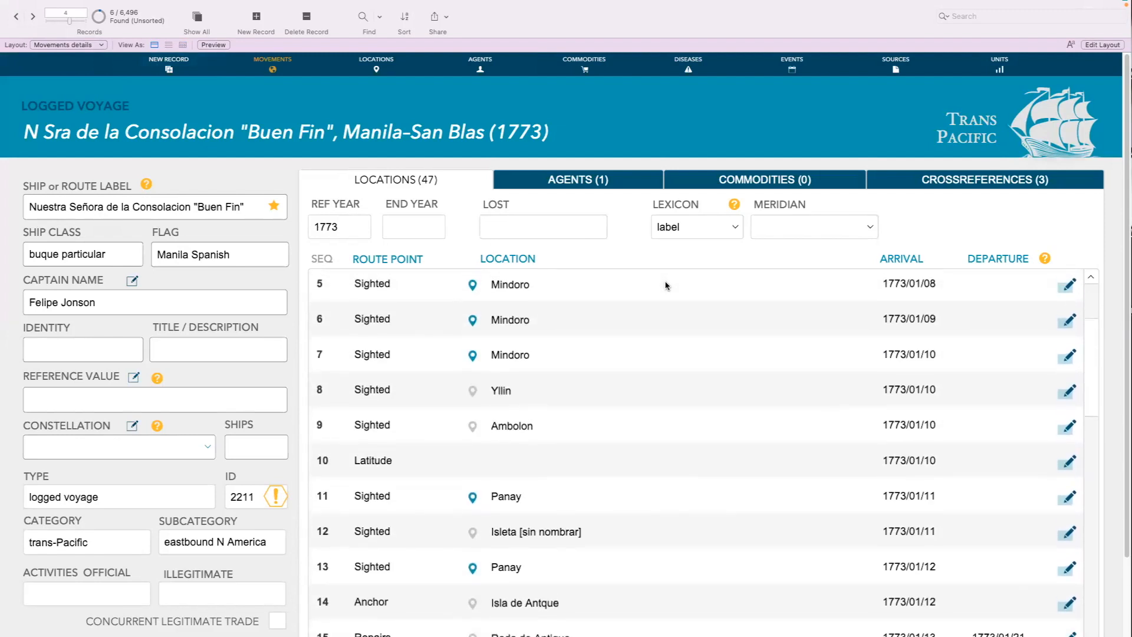
Review the Manila–San Blas voyage's route points from the origin to the destination, including locations and arrival dates
scroll(666, 285, "up", 4)
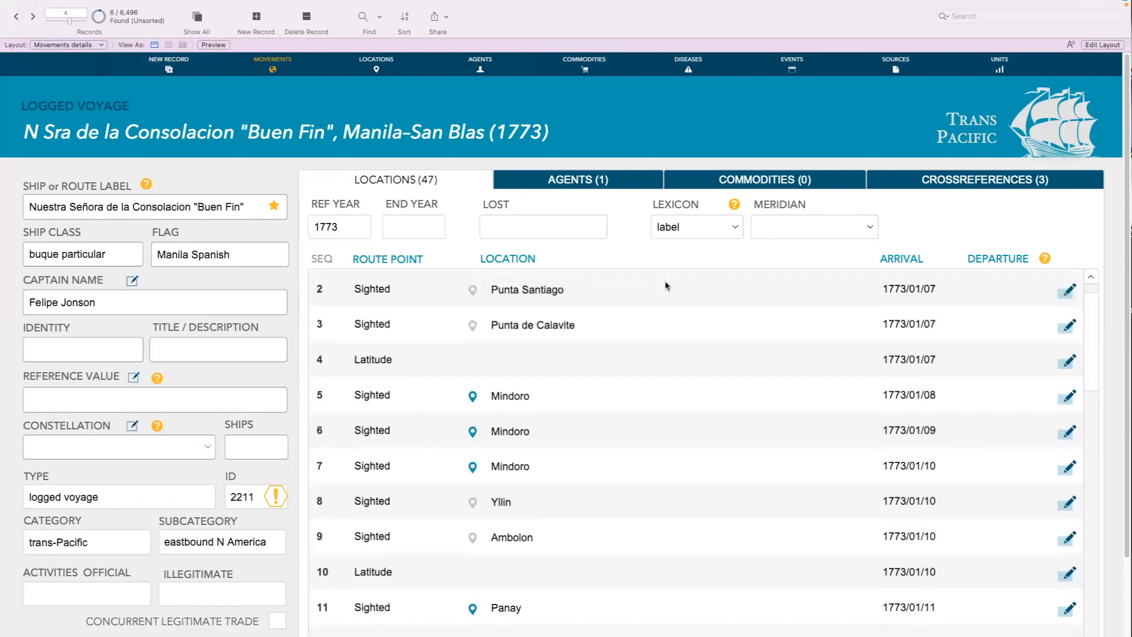
scroll(666, 285, "down", 7)
scroll(666, 286, "down", 17)
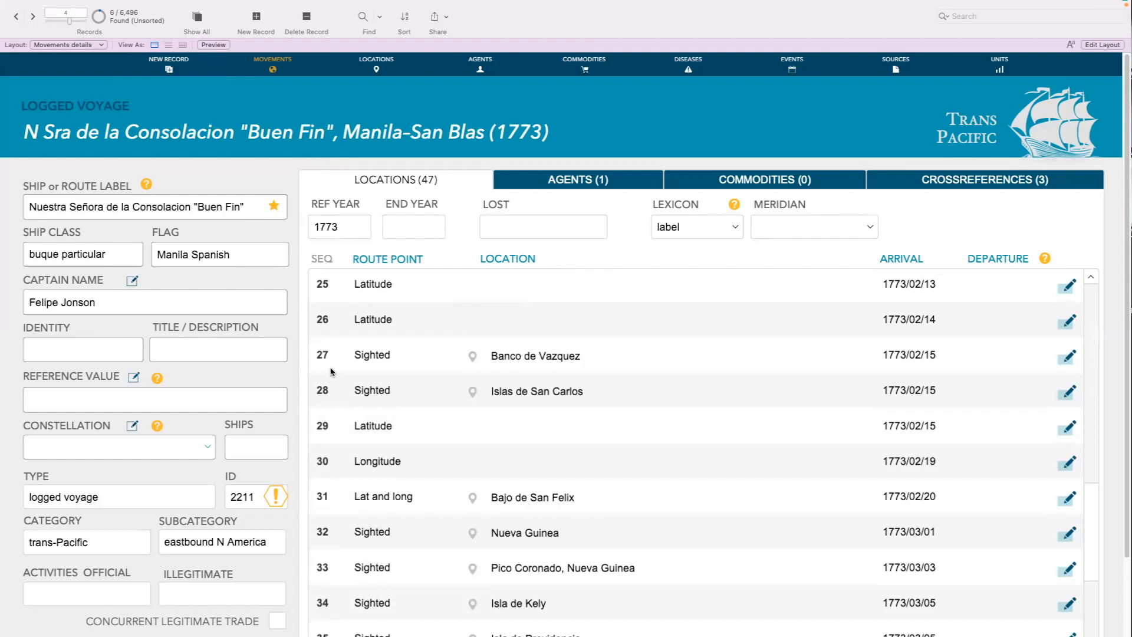
scroll(571, 384, "down", 5)
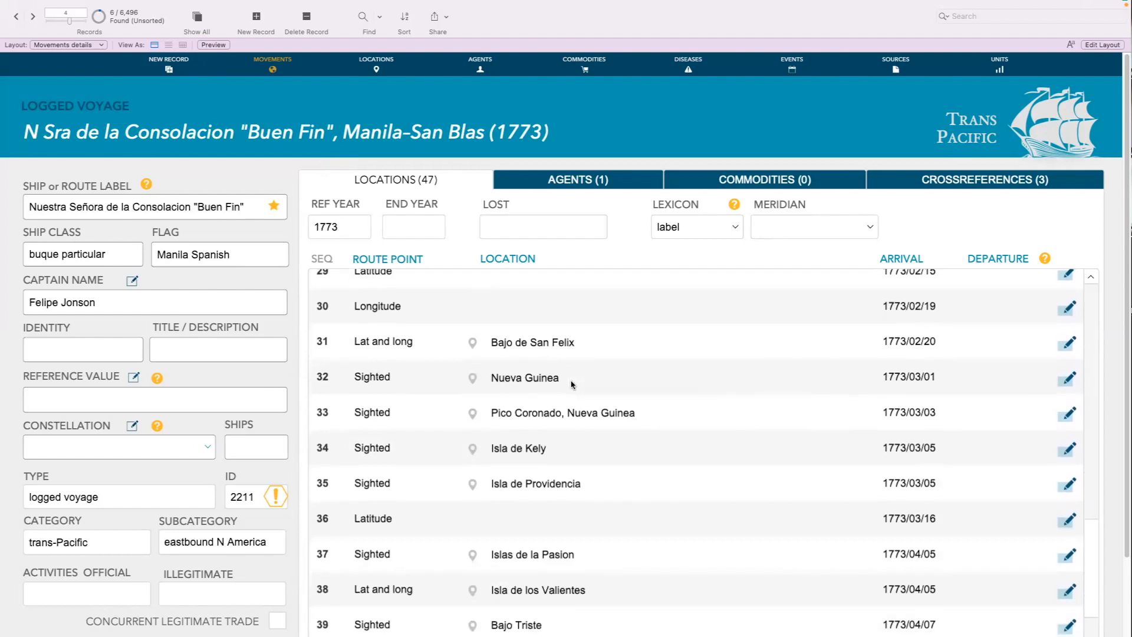
scroll(570, 385, "down", 2)
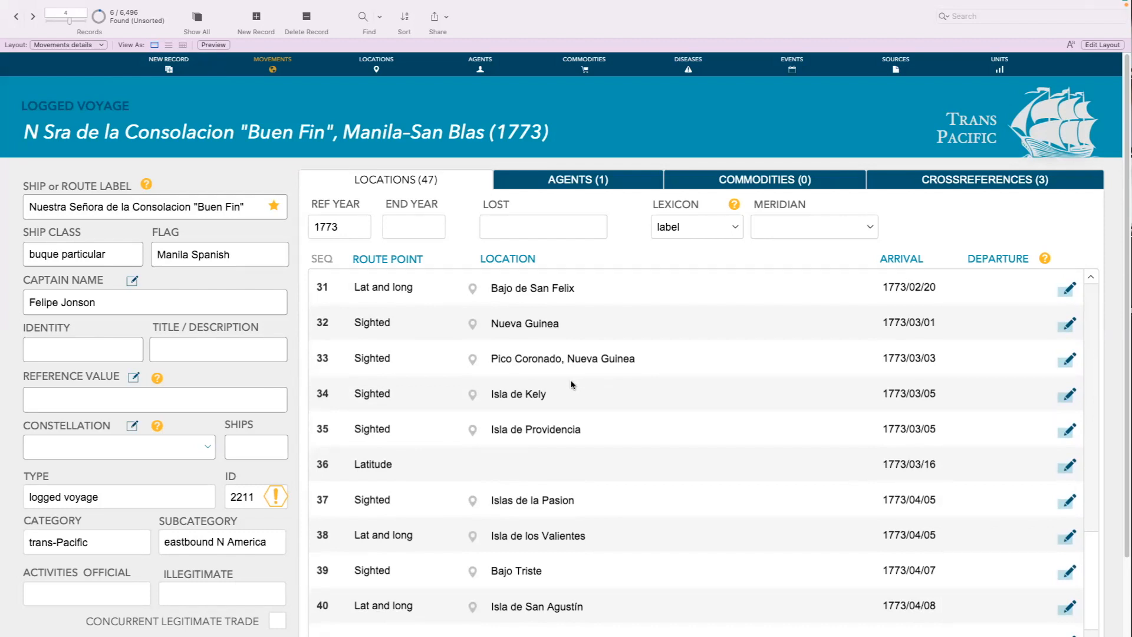
scroll(572, 384, "down", 5)
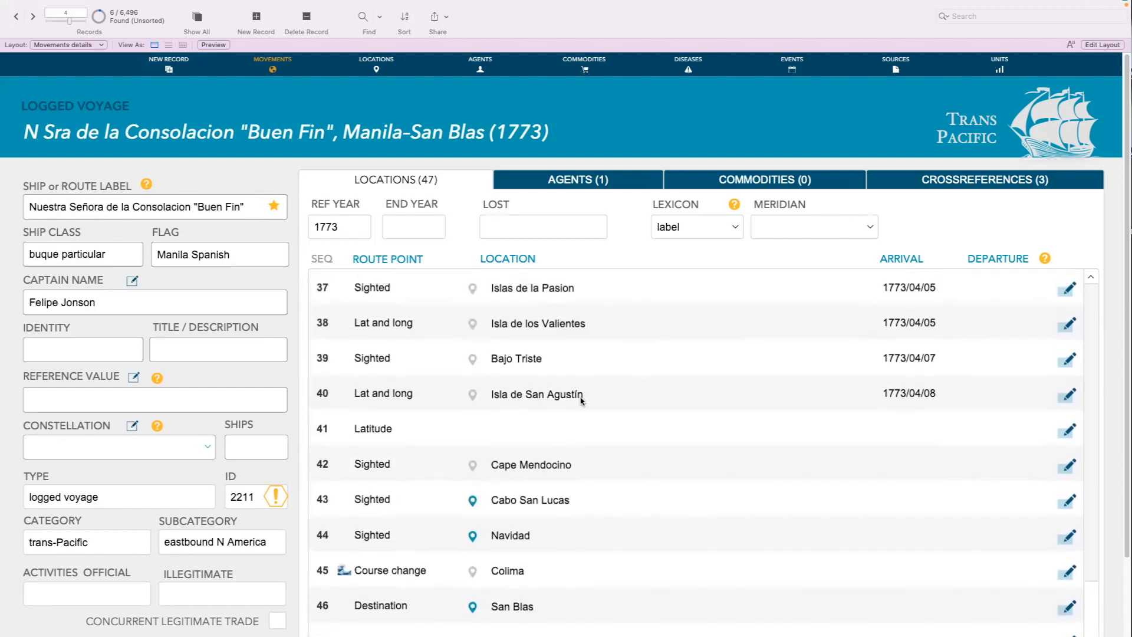
scroll(725, 401, "up", 15)
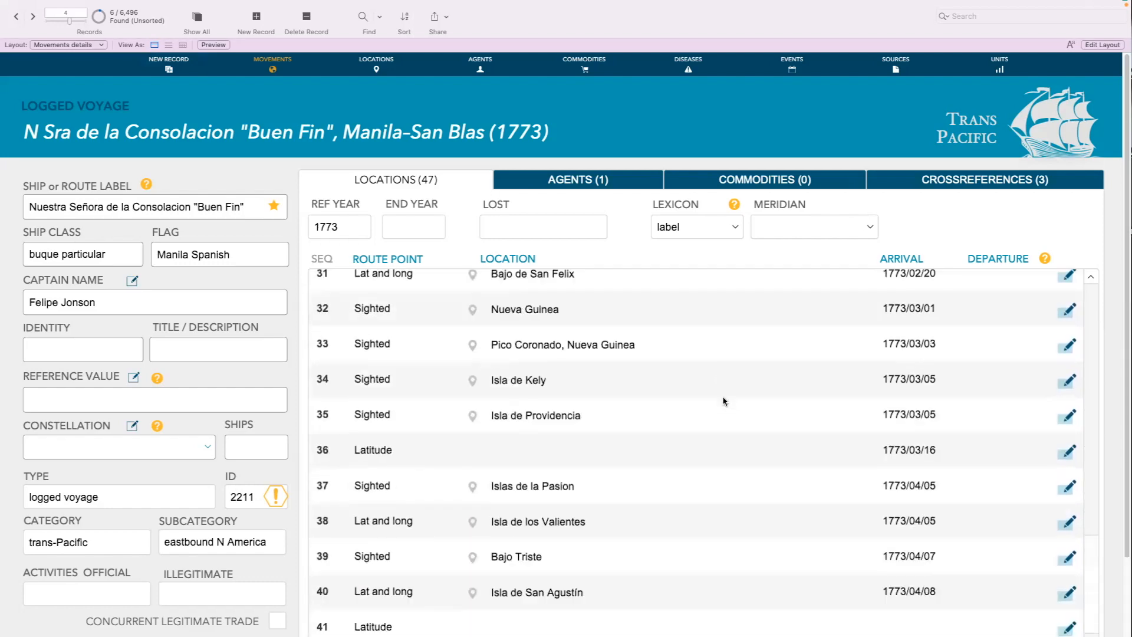
scroll(725, 400, "up", 10)
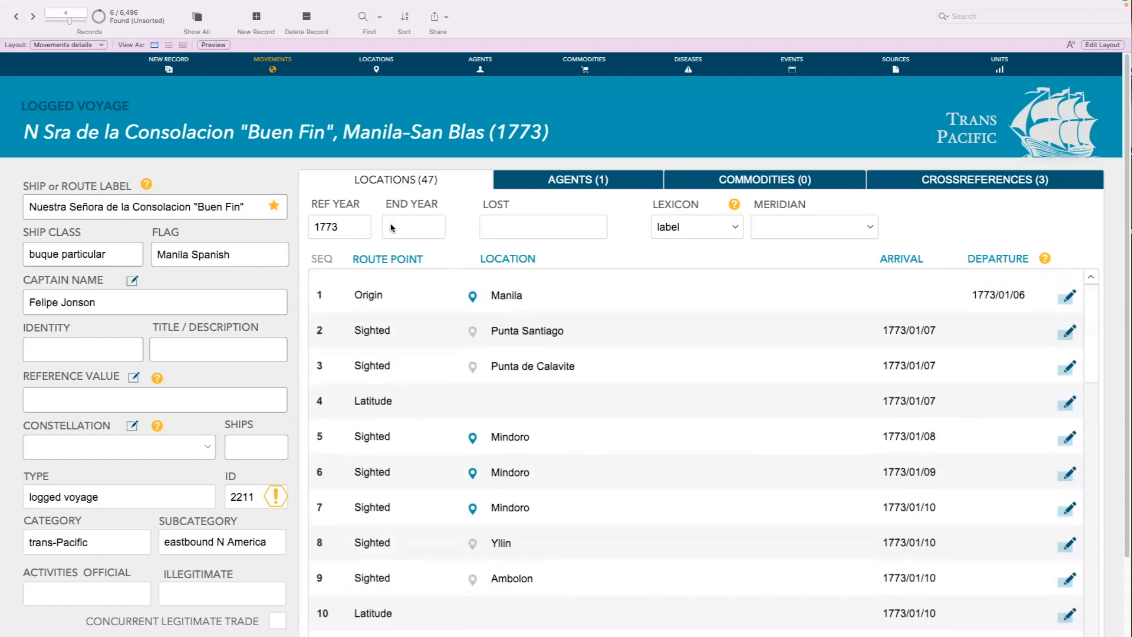
Open the route point details for Manila, the voyage's origin
left_click(155, 6)
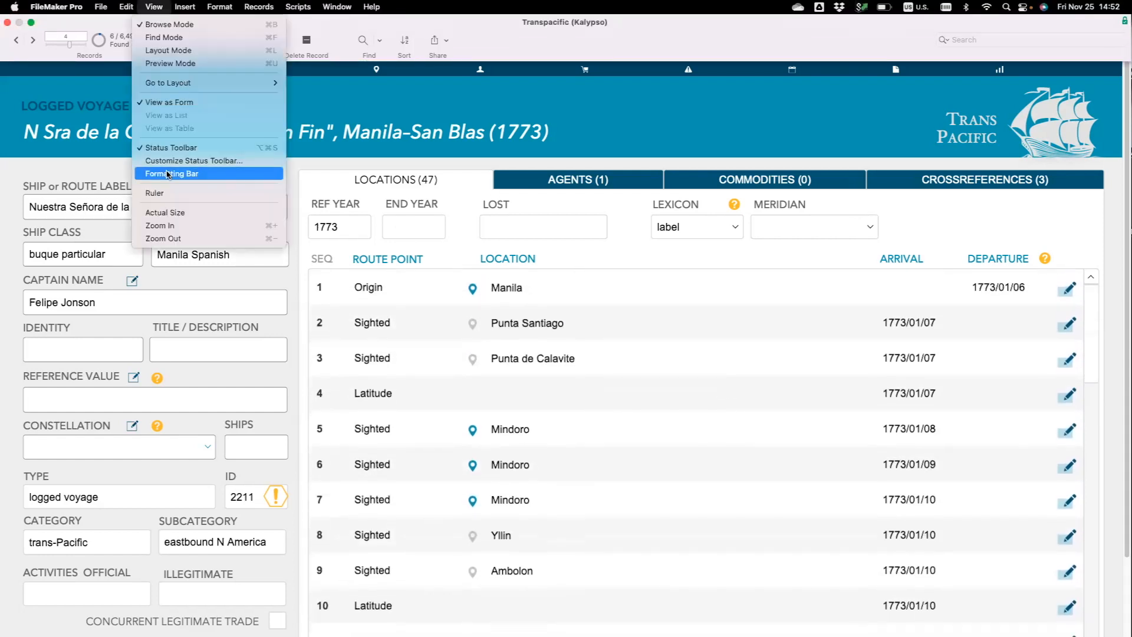
left_click(166, 238)
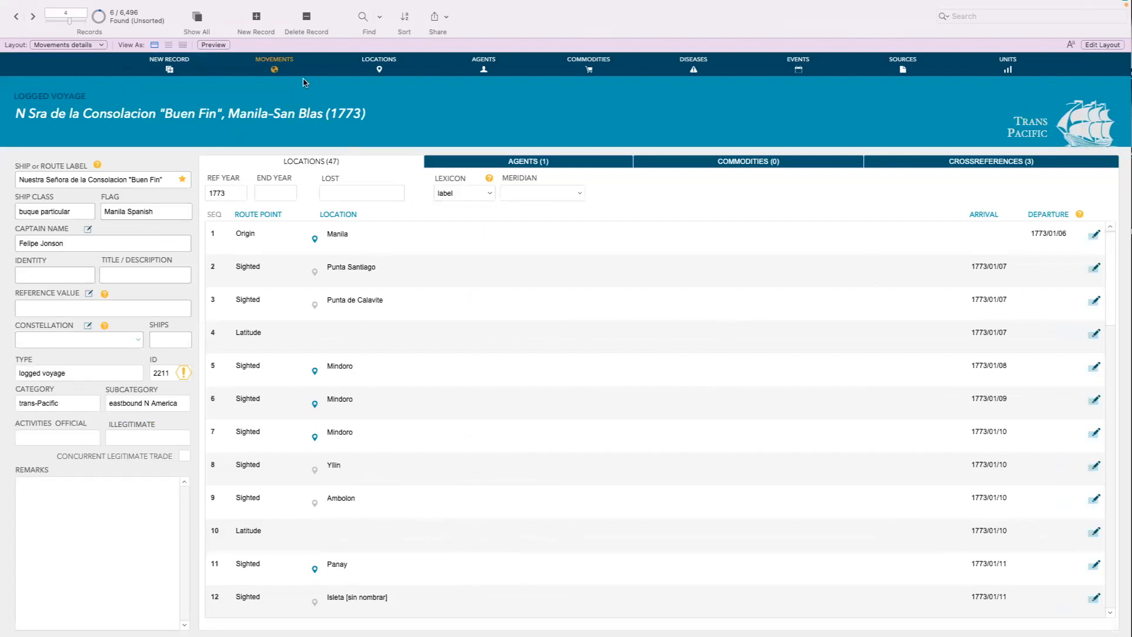
left_click(1096, 235)
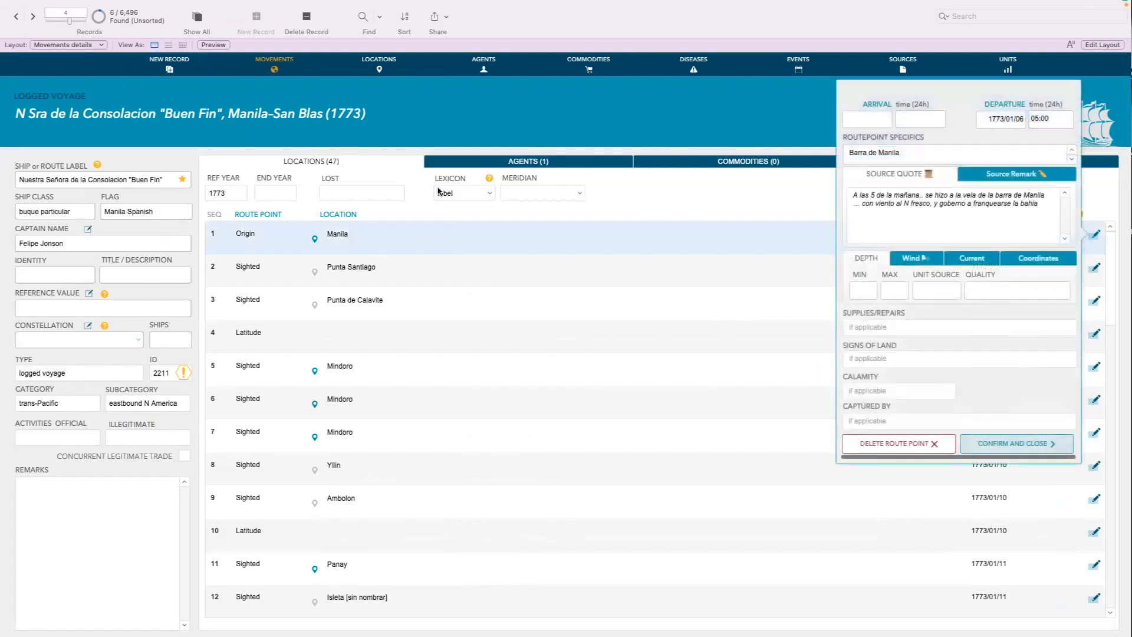
mouse_move(309, 5)
left_click(156, 8)
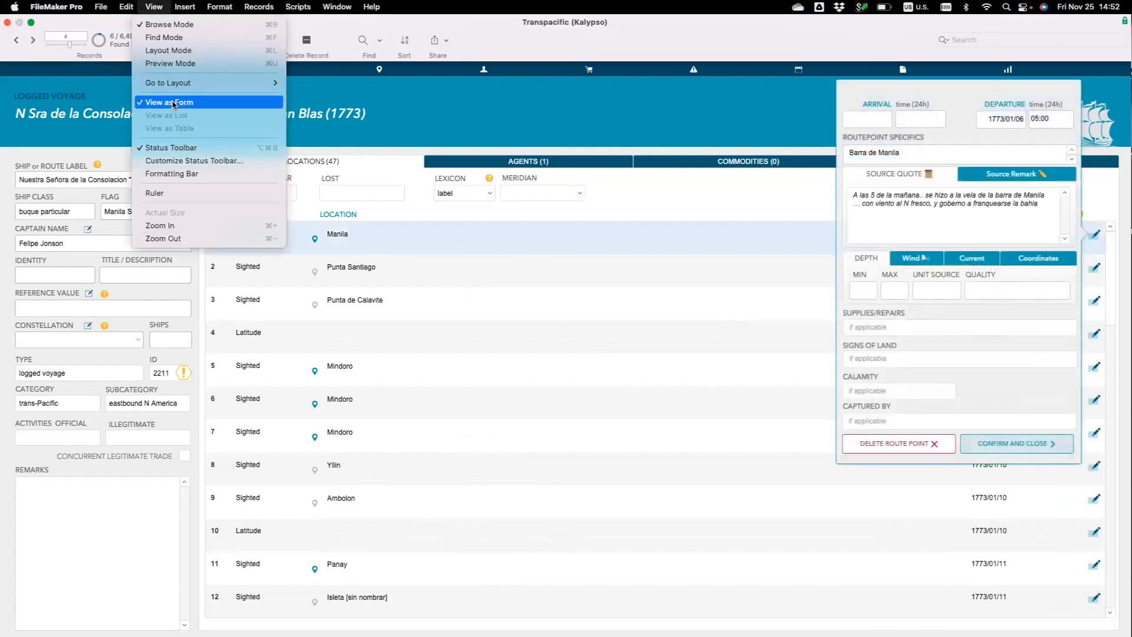
left_click(171, 226)
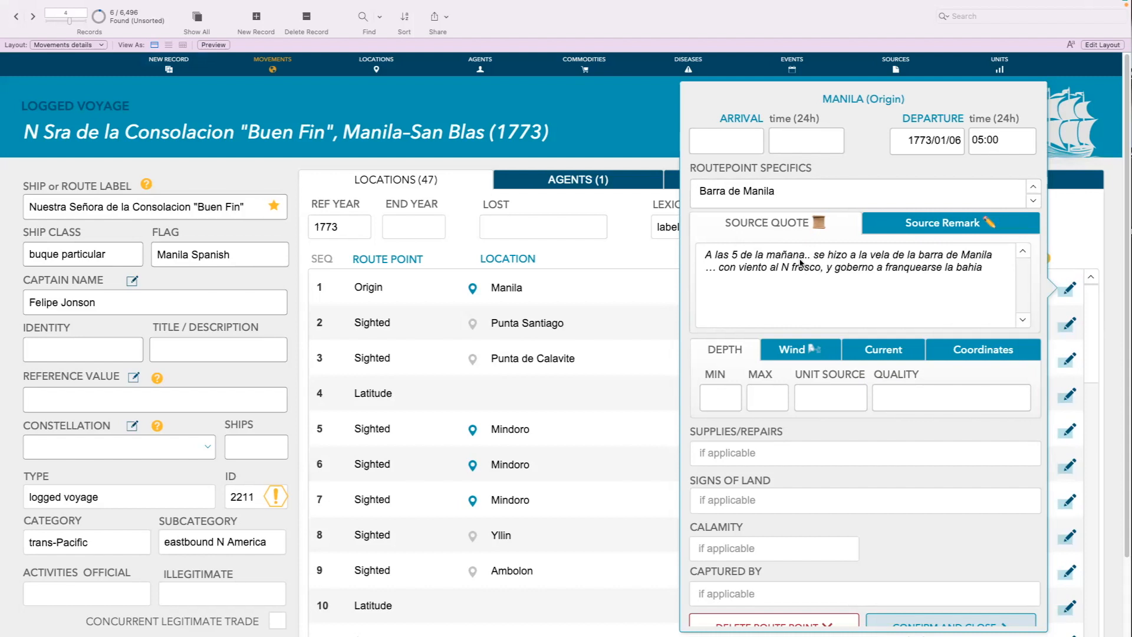
Show the source remark for the Manila route point and examine its source details field
left_click(929, 230)
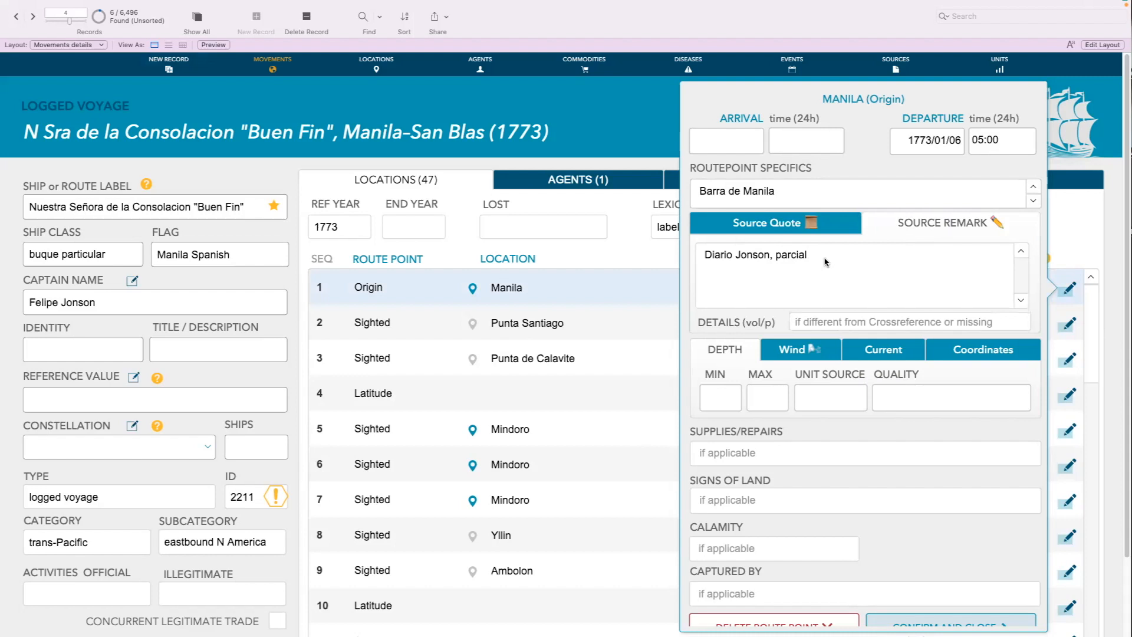
scroll(861, 296, "down", 1)
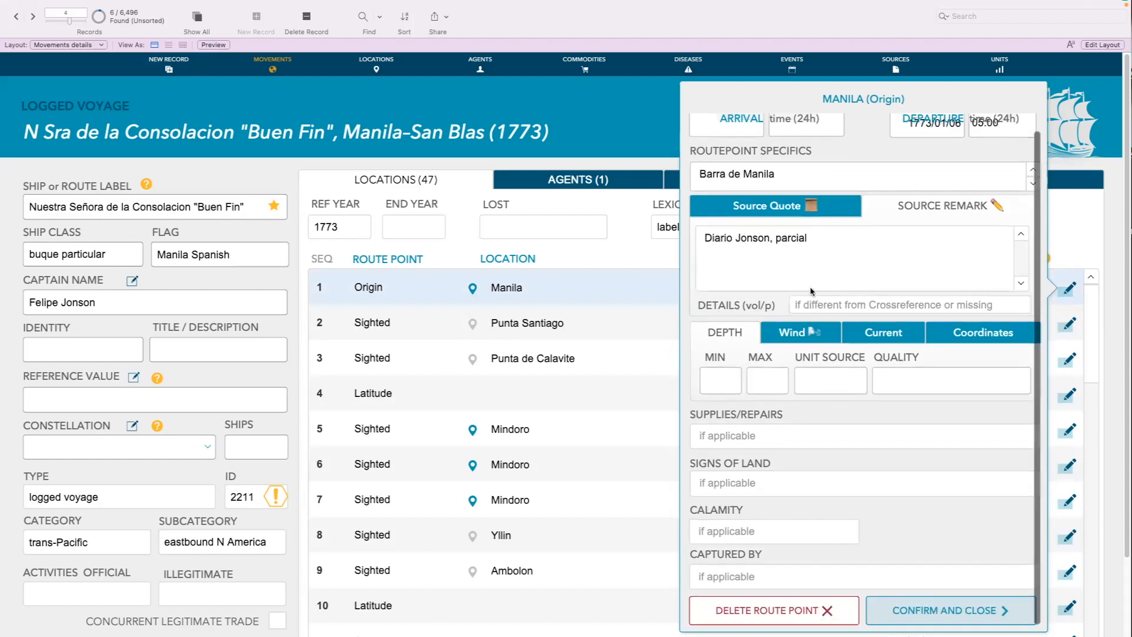
left_click(831, 304)
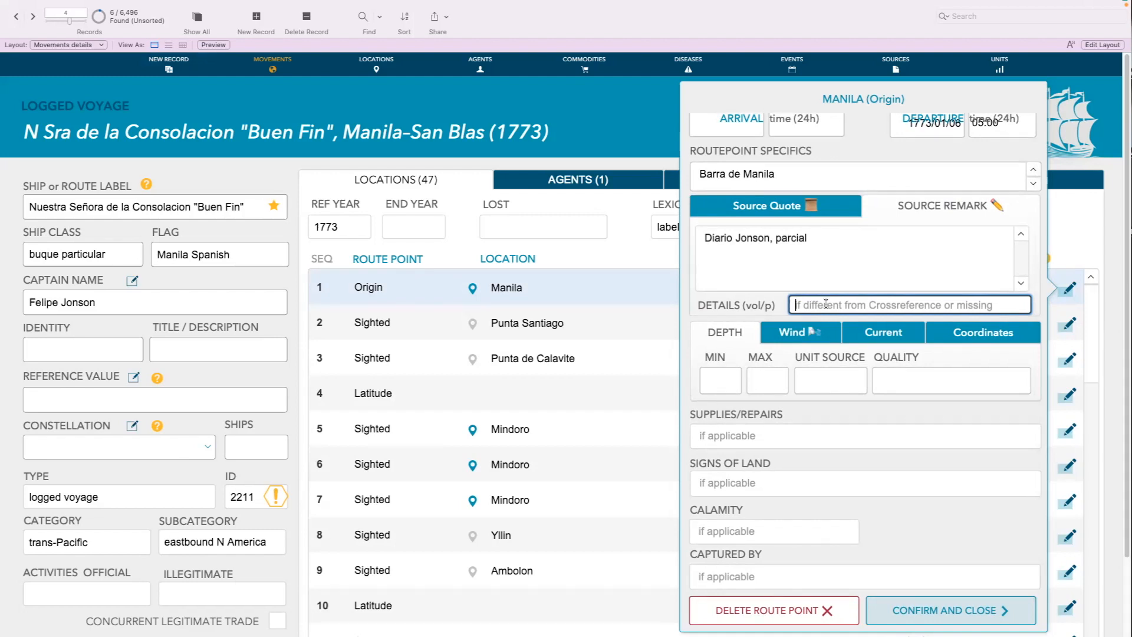
scroll(826, 304, "up", 1)
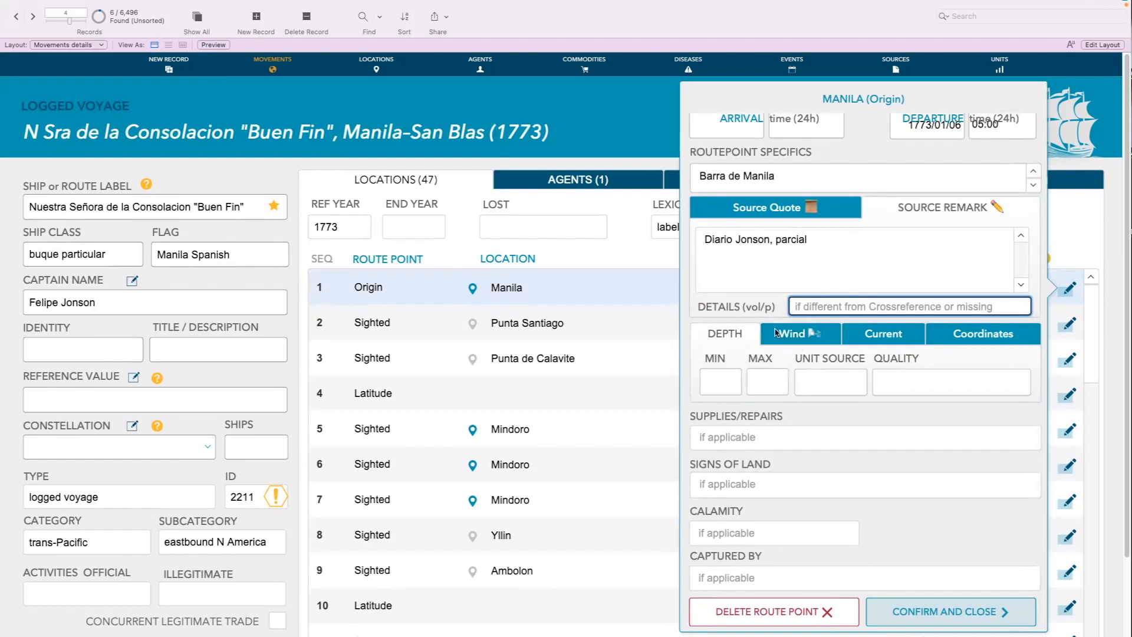
scroll(785, 333, "up", 1)
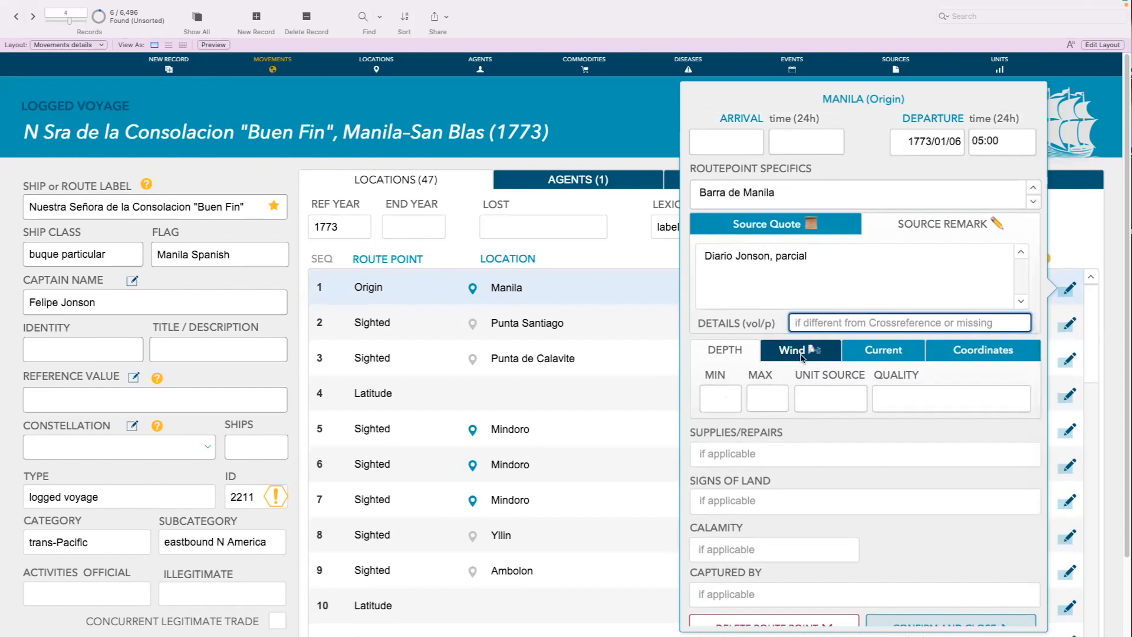
Examine the wind, current and coordinates data of the Manila route point
left_click(801, 352)
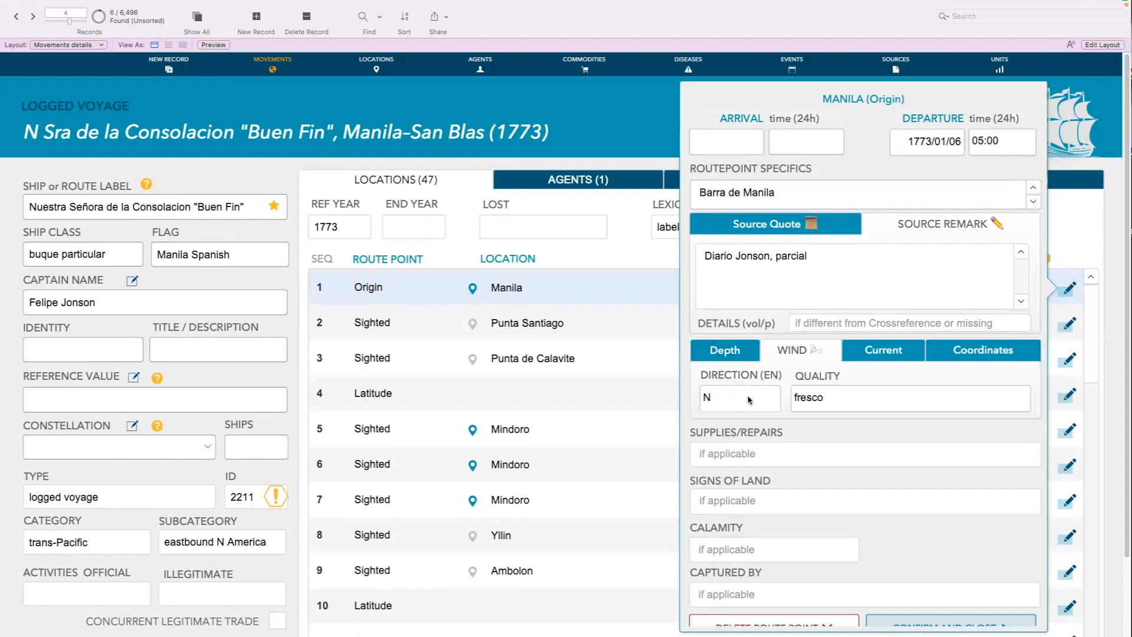
left_click(888, 356)
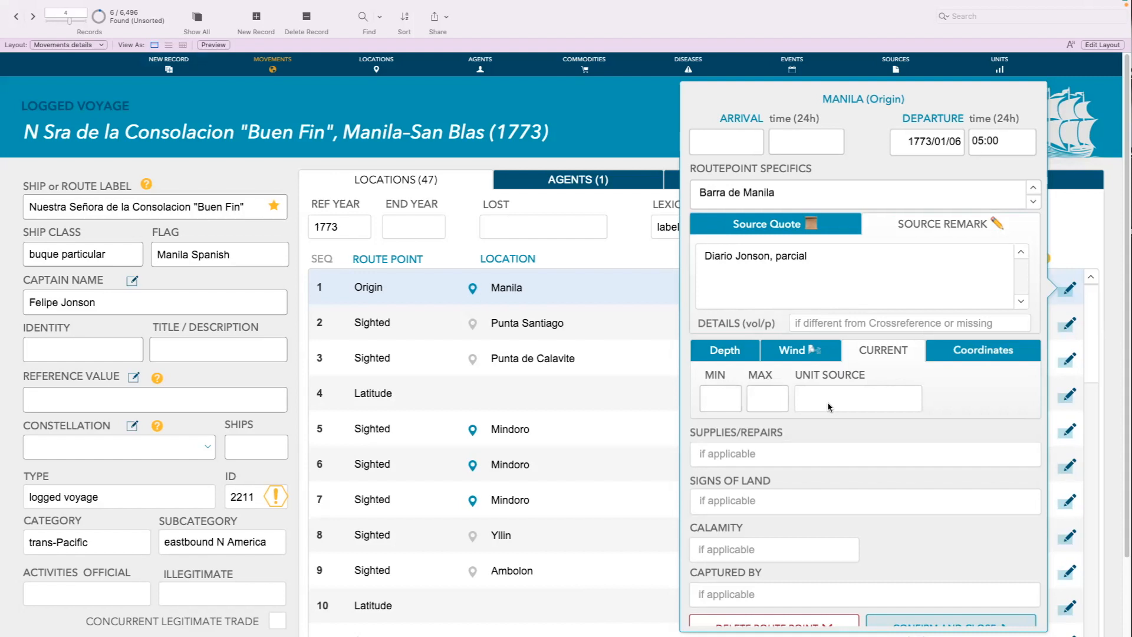
left_click(977, 355)
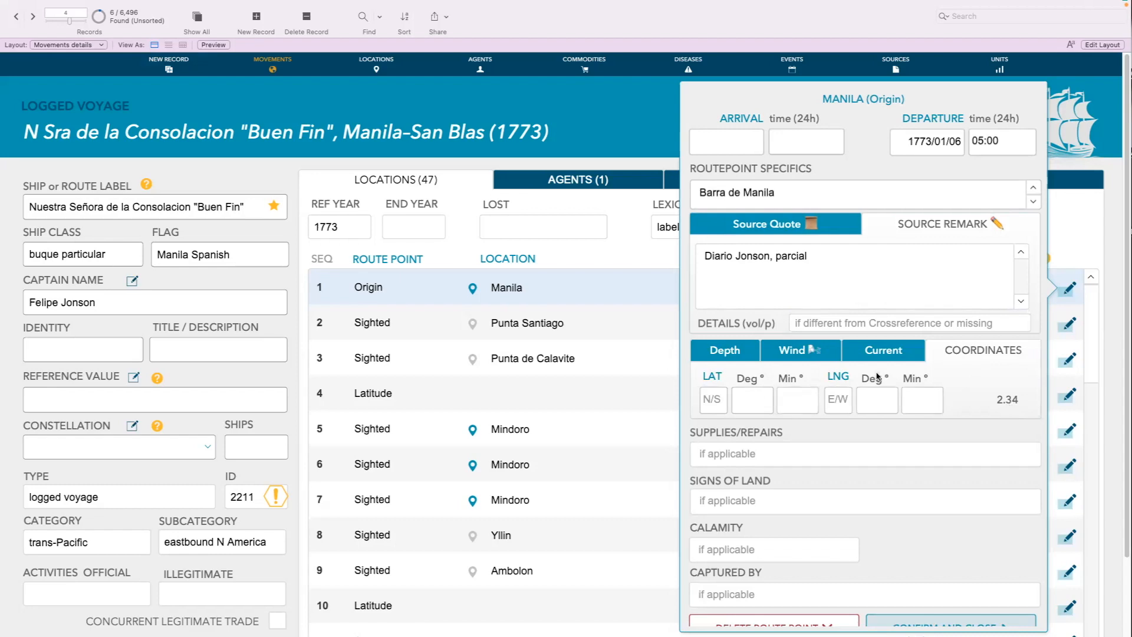
scroll(901, 428, "down", 3)
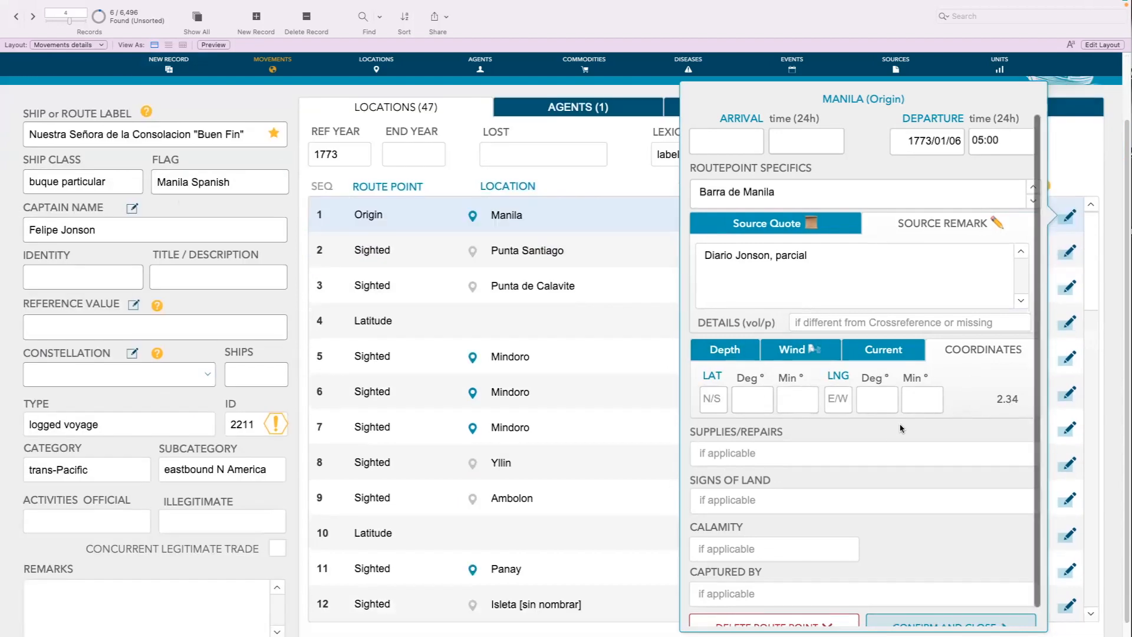
Find all voyages that have any entry in the route point field Supplies/Repairs, using * as the criterion
left_click(765, 453)
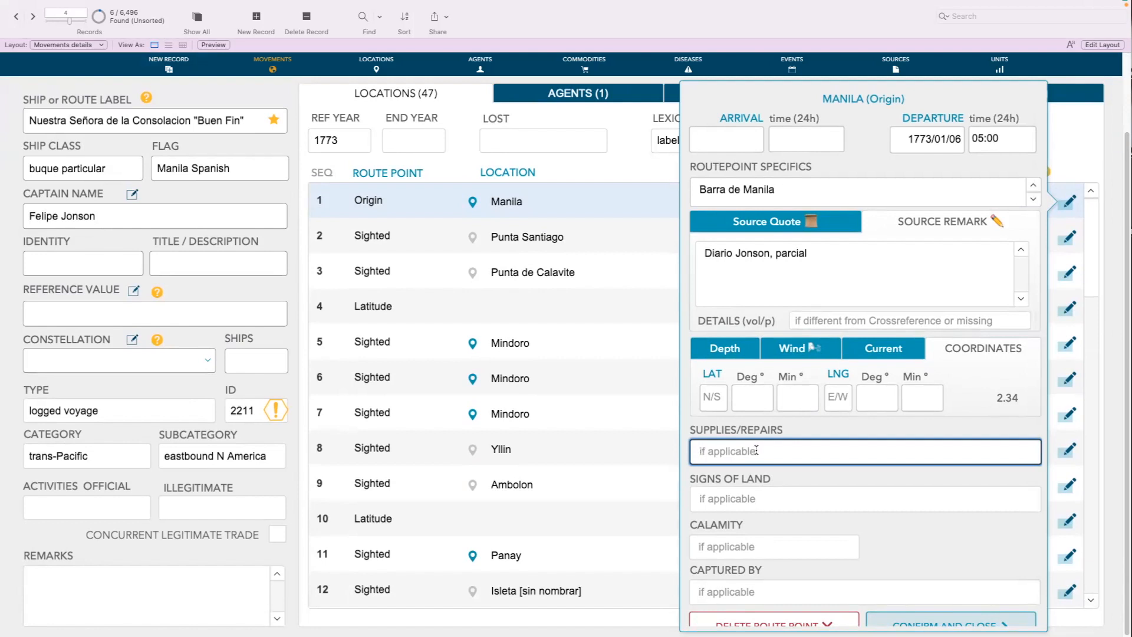
left_click(364, 18)
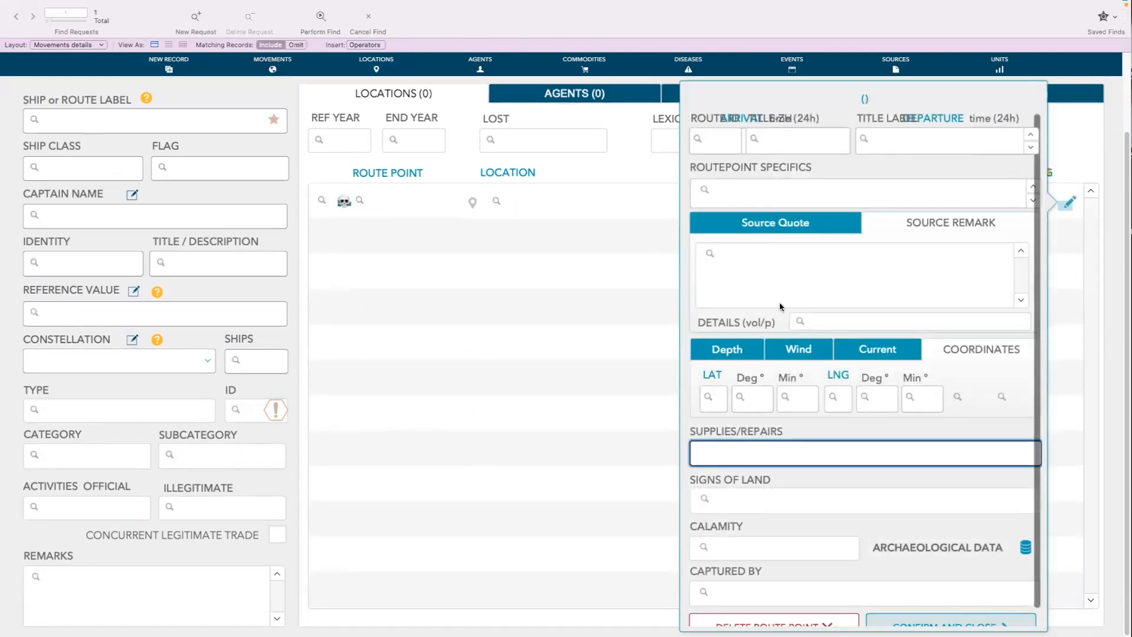
type("*")
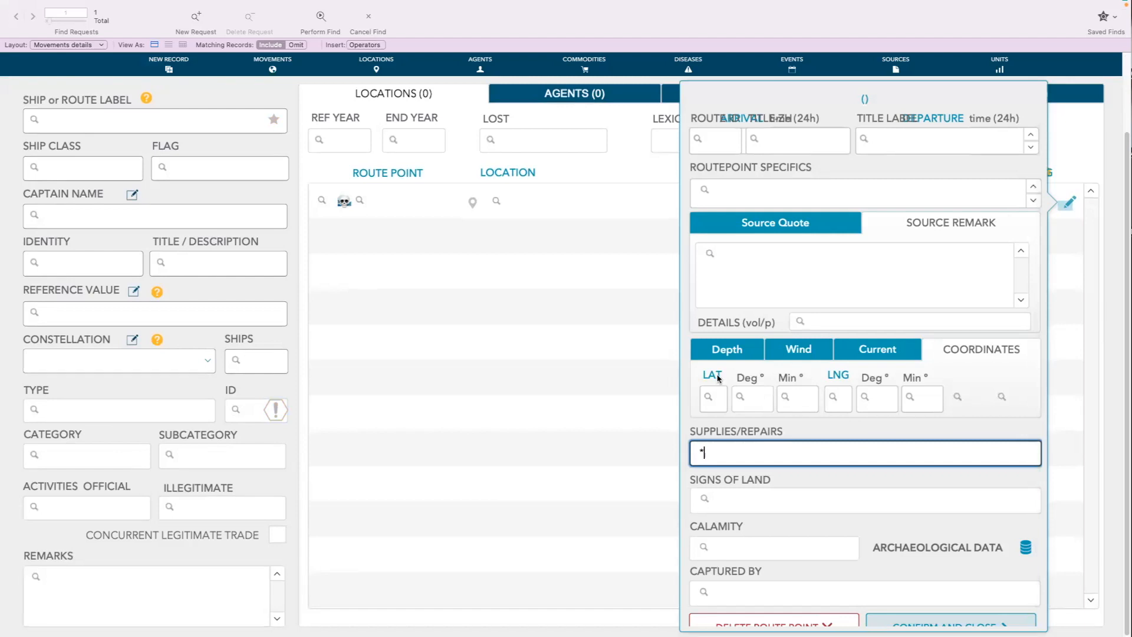
left_click(322, 19)
Inspect the details of route points 5, 6, 7, 9, 3 and 2 for supplies or repairs entries
scroll(826, 289, "down", 2)
scroll(829, 313, "down", 5)
scroll(947, 435, "up", 5)
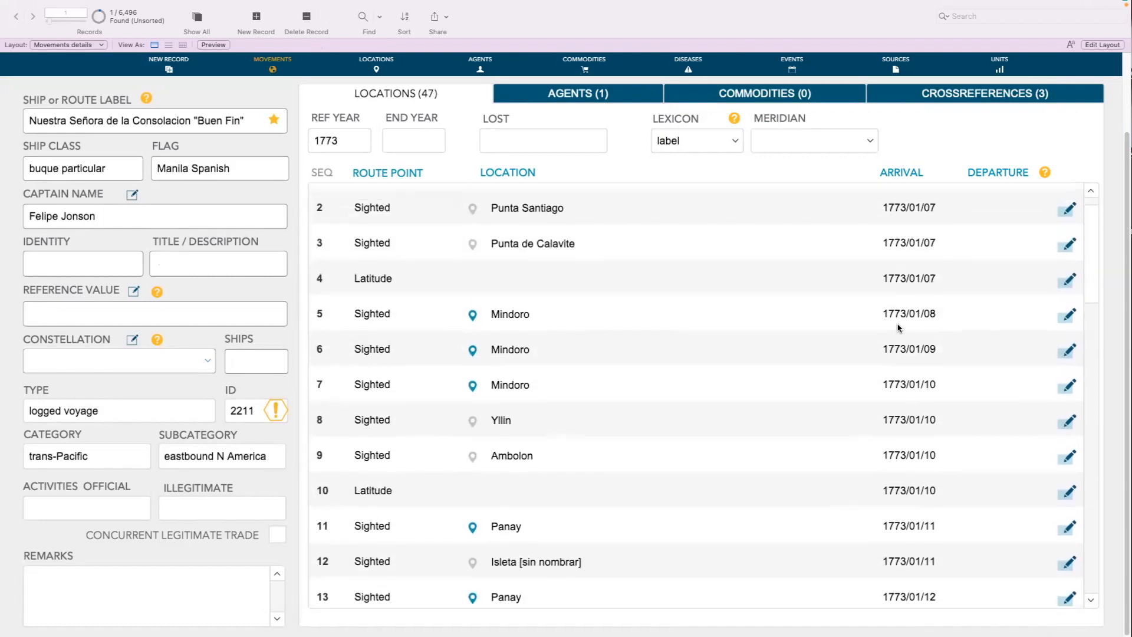
scroll(899, 328, "up", 1)
left_click(1069, 333)
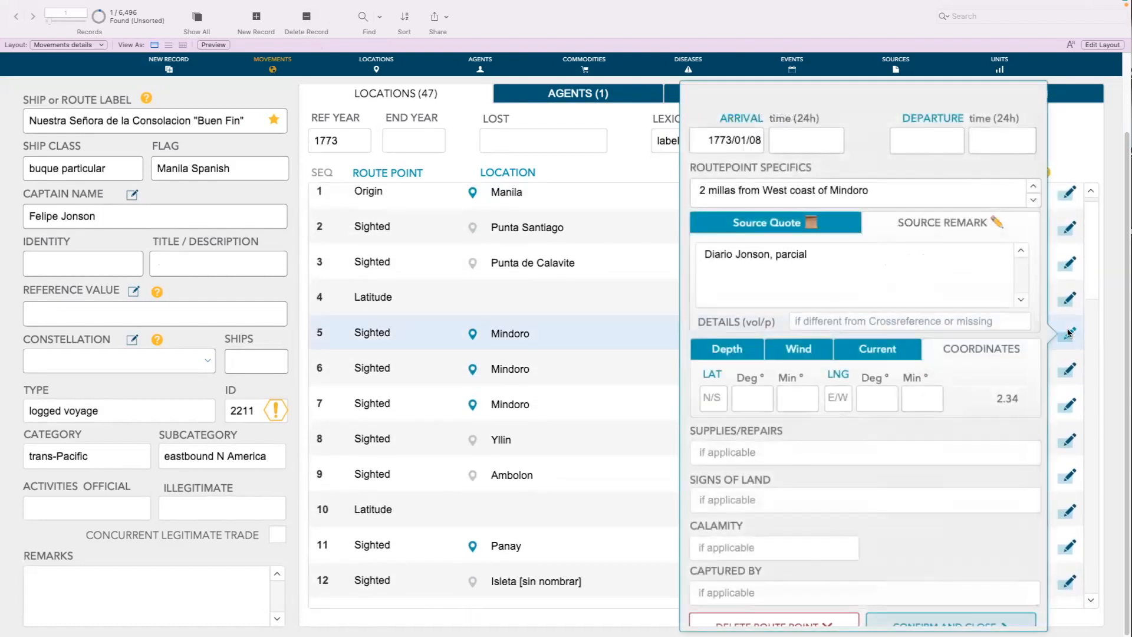
left_click(1069, 332)
left_click(1070, 370)
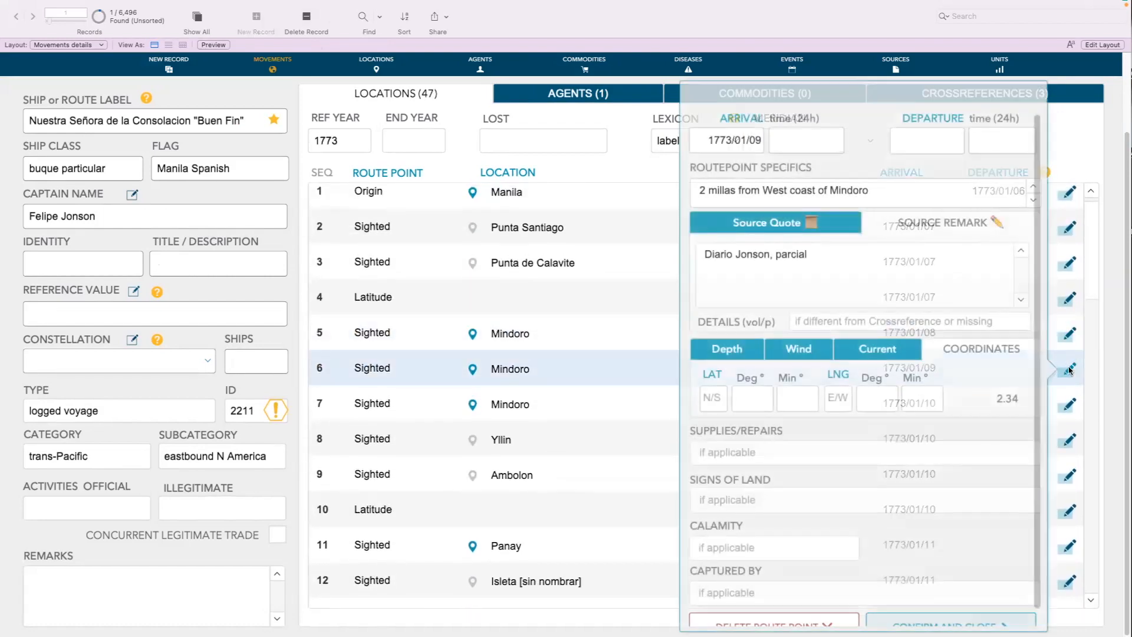
left_click(1069, 369)
left_click(1071, 407)
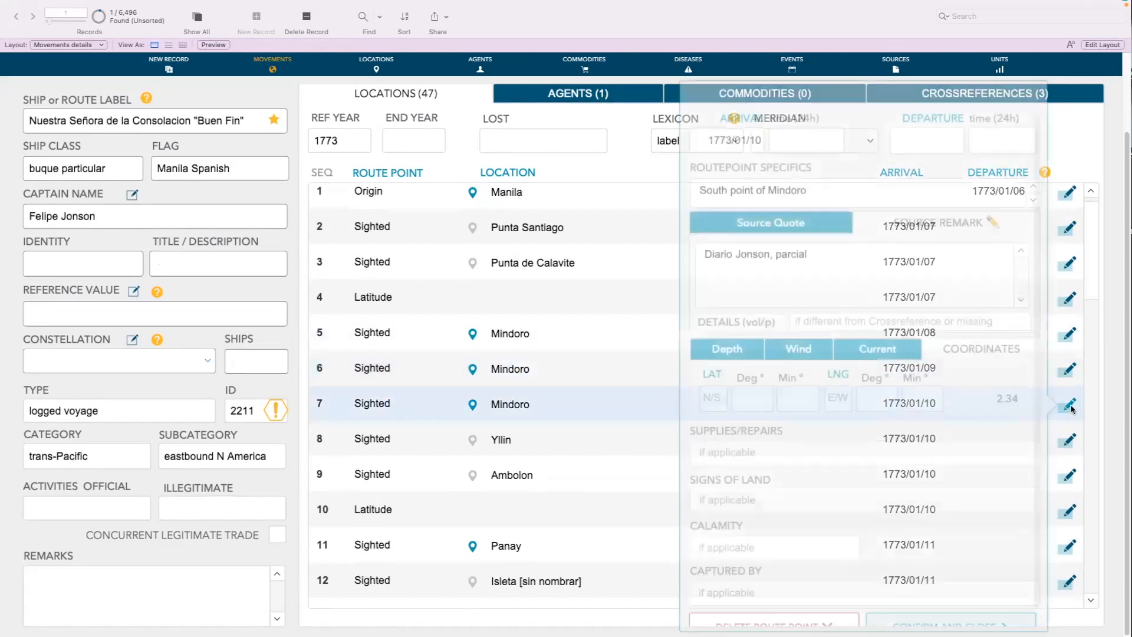
left_click(1068, 472)
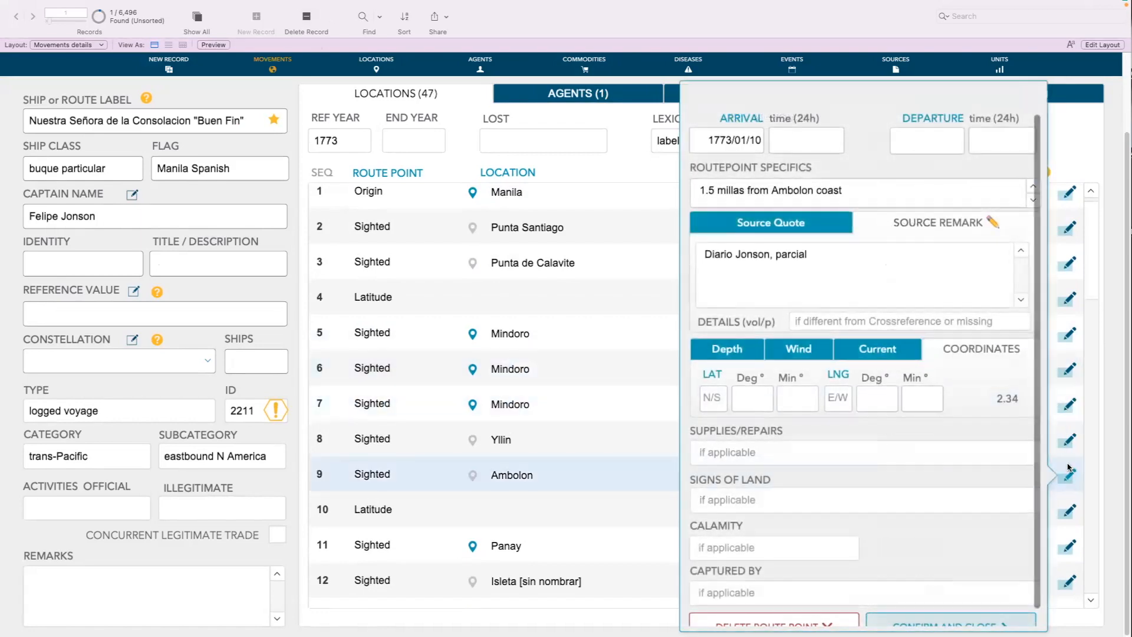
left_click(1069, 264)
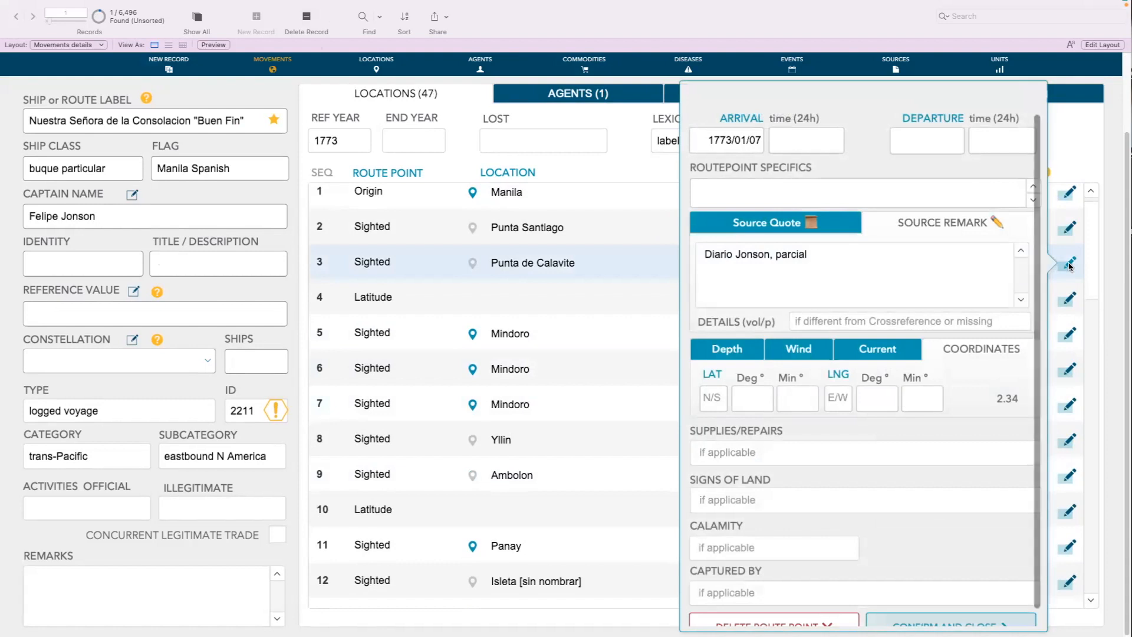
left_click(1069, 237)
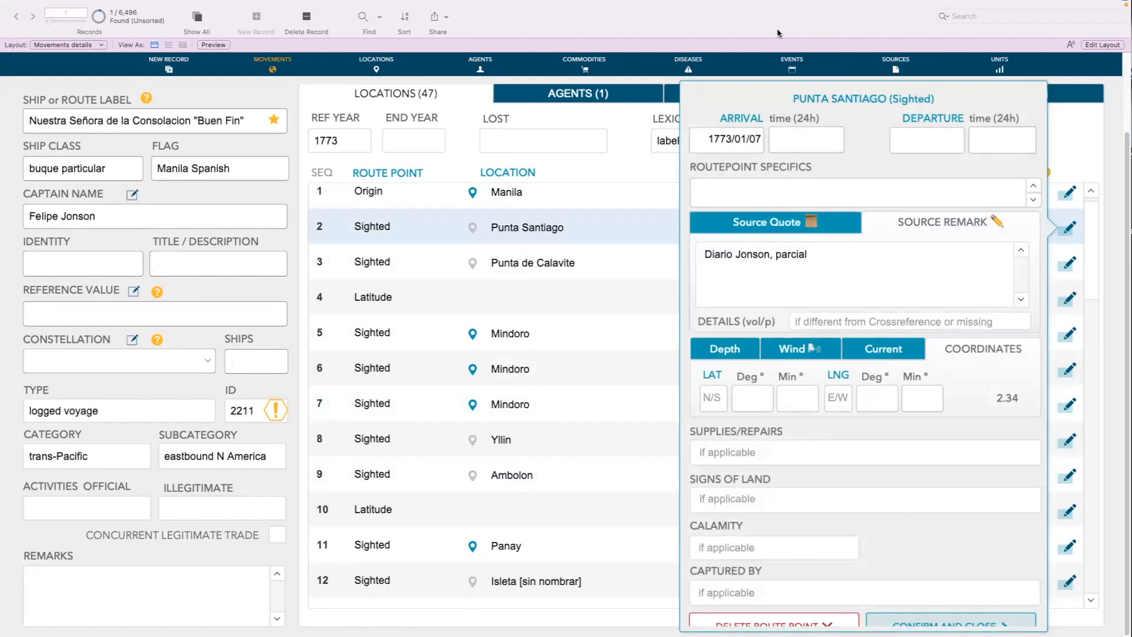
left_click(560, 356)
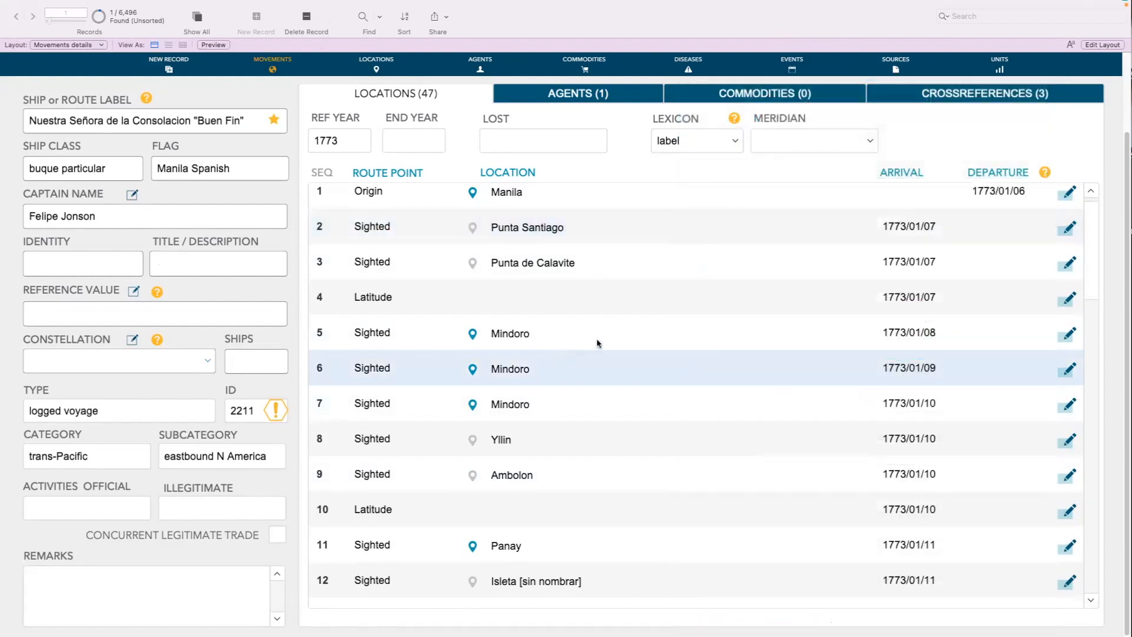
Scan the voyage's route point list for stops marked as Repairs
scroll(673, 341, "down", 4)
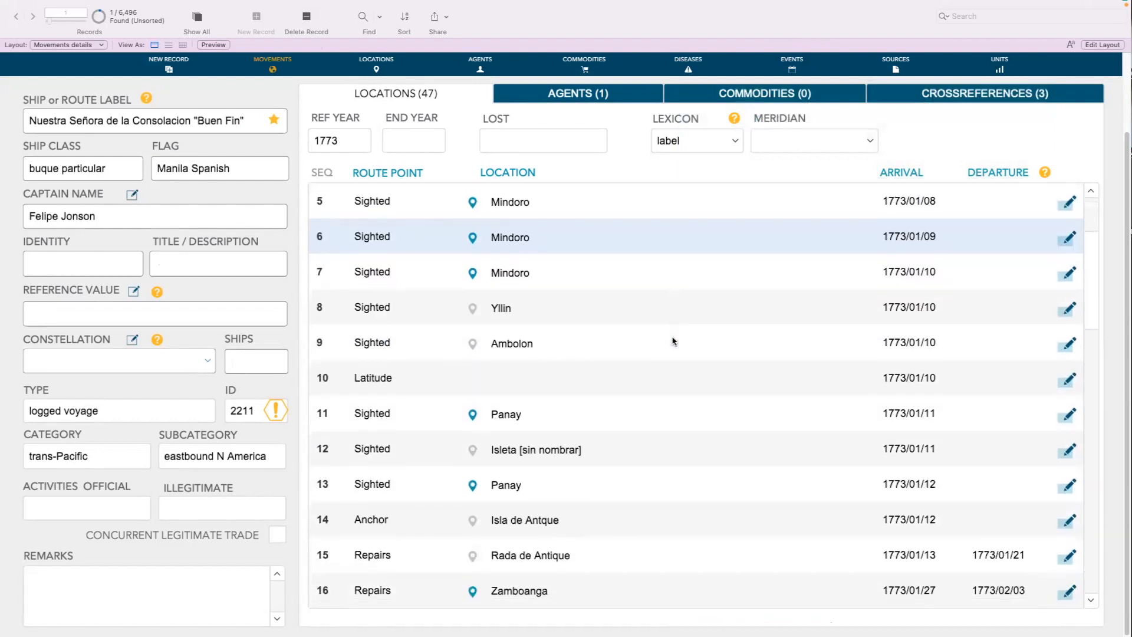
scroll(673, 341, "down", 2)
scroll(674, 341, "up", 3)
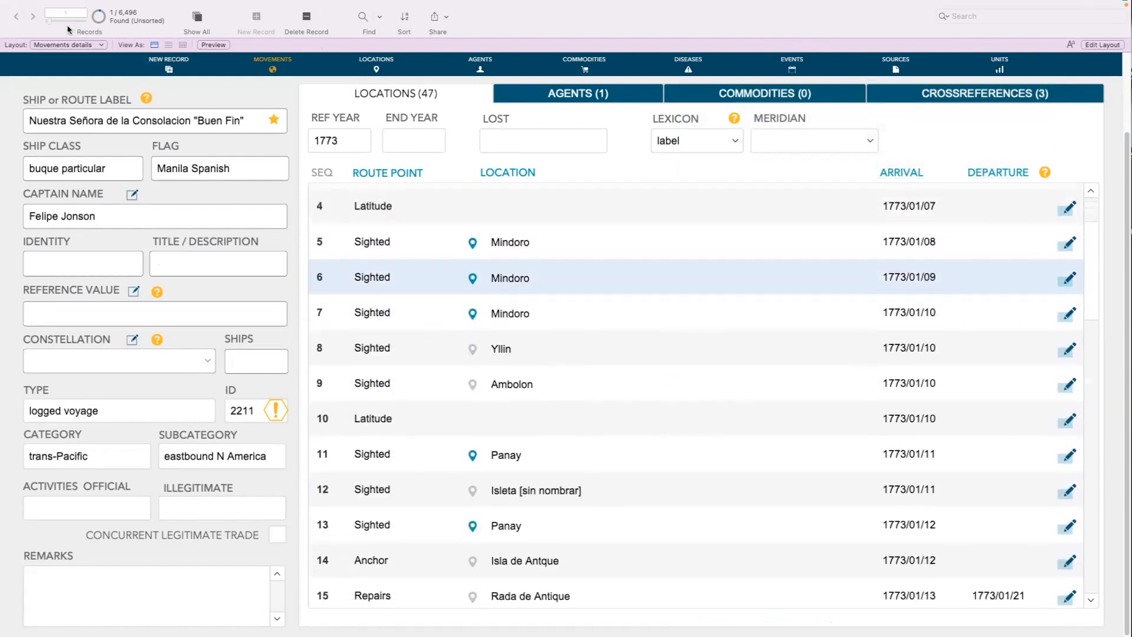
Switch to the Movements locations layout to view all route point records as a table
left_click(66, 45)
mouse_move(69, 64)
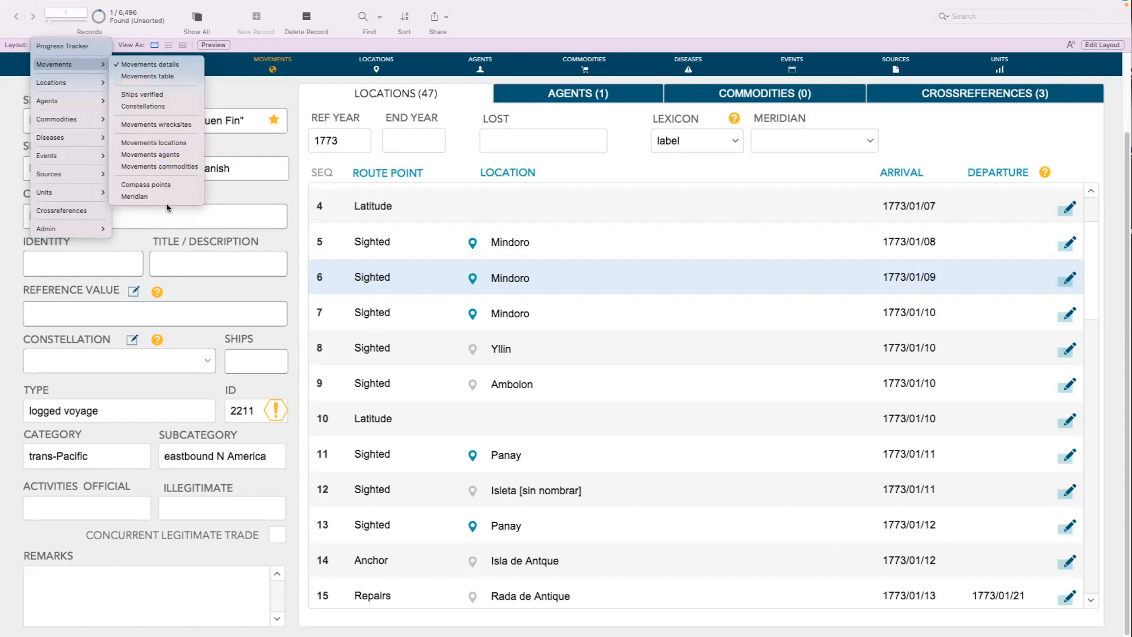
left_click(170, 143)
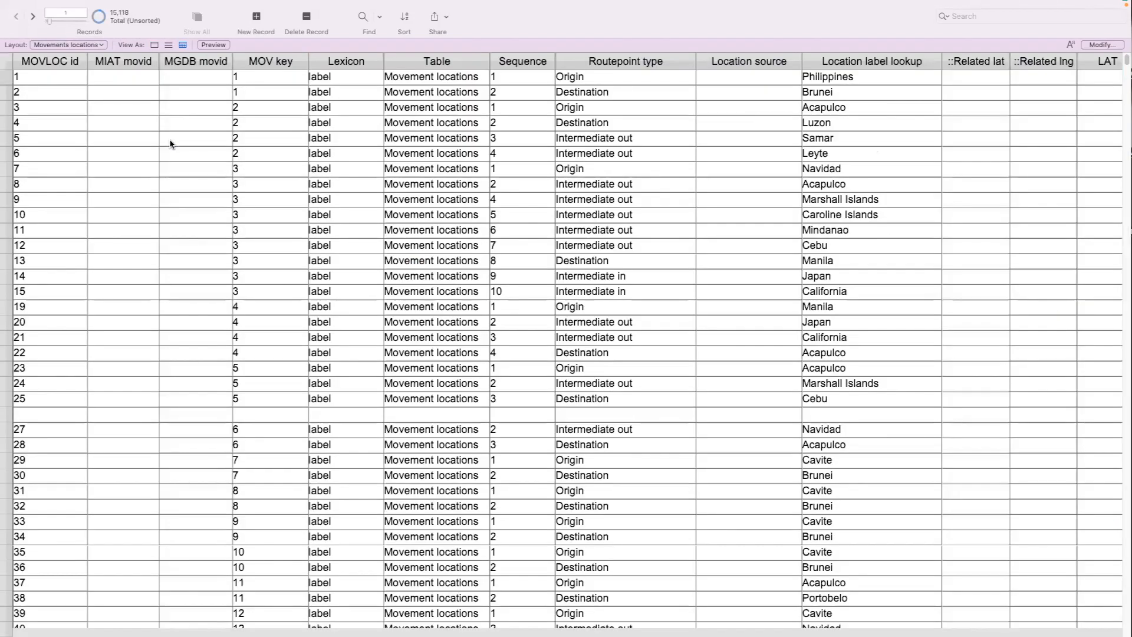
Look through the columns of the Movements locations table to locate the Supplies field
scroll(170, 144, "down", 3)
scroll(760, 160, "right", 15)
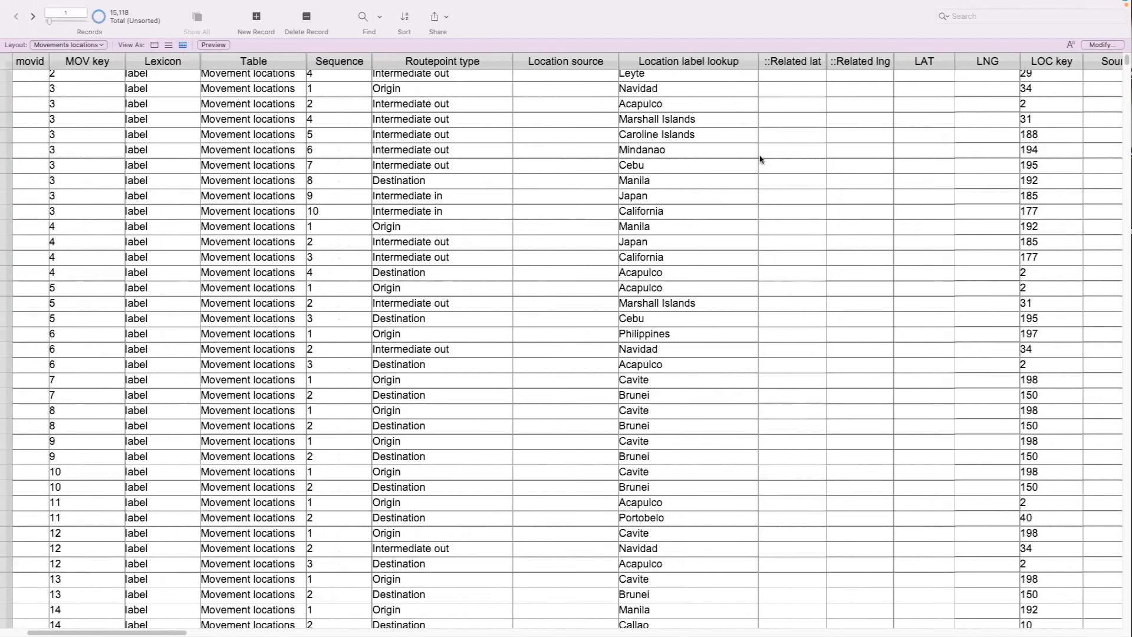
scroll(761, 160, "right", 12)
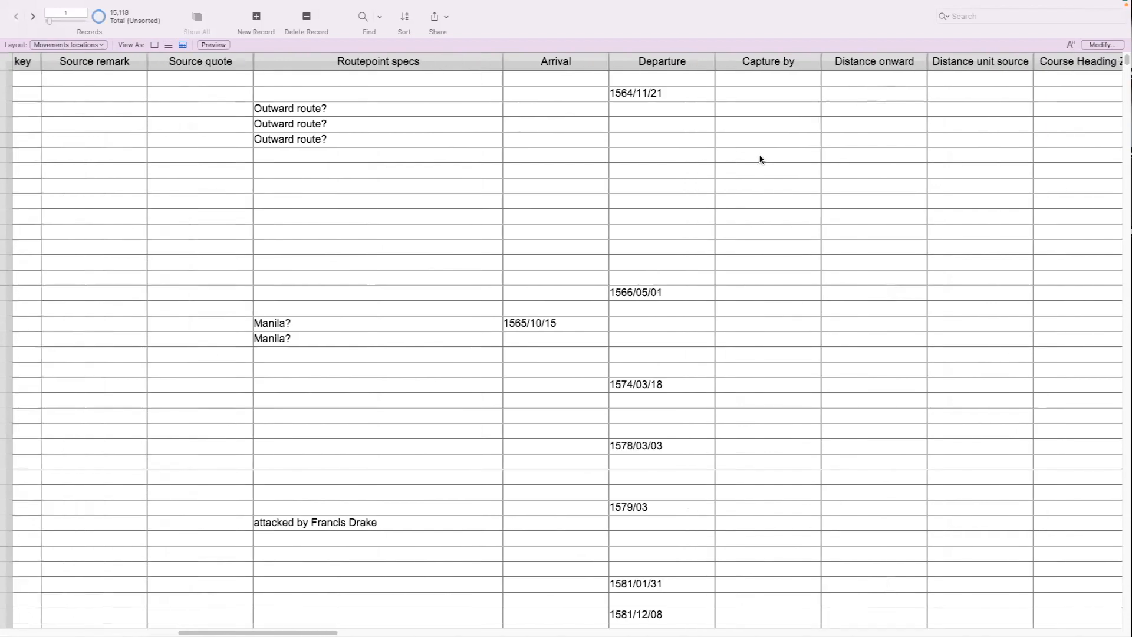
scroll(760, 159, "right", 11)
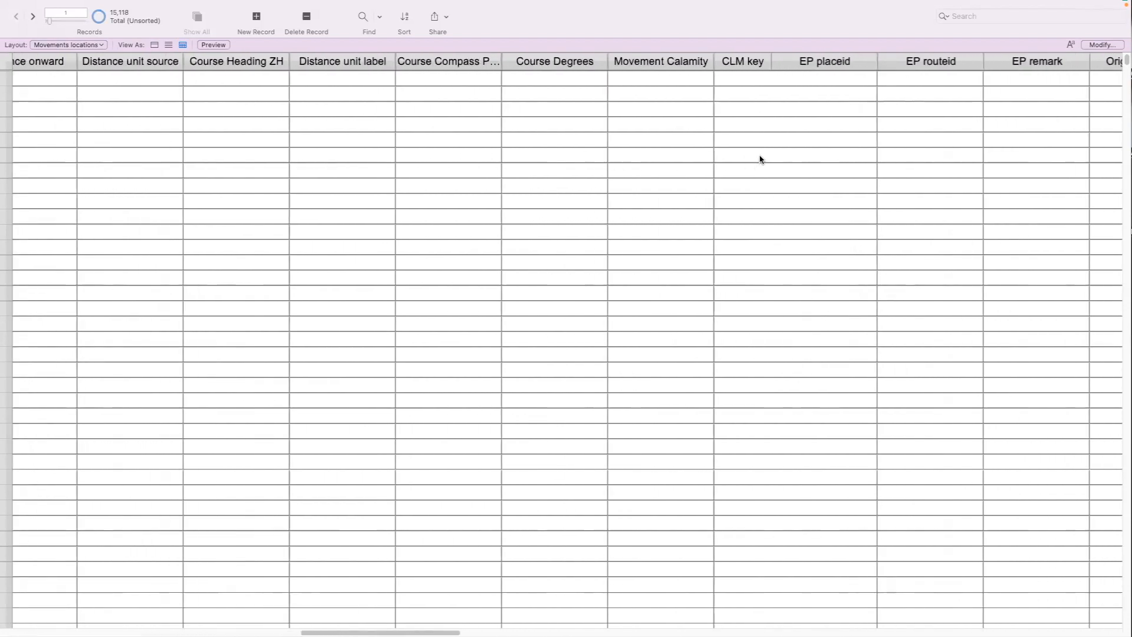
scroll(760, 159, "right", 10)
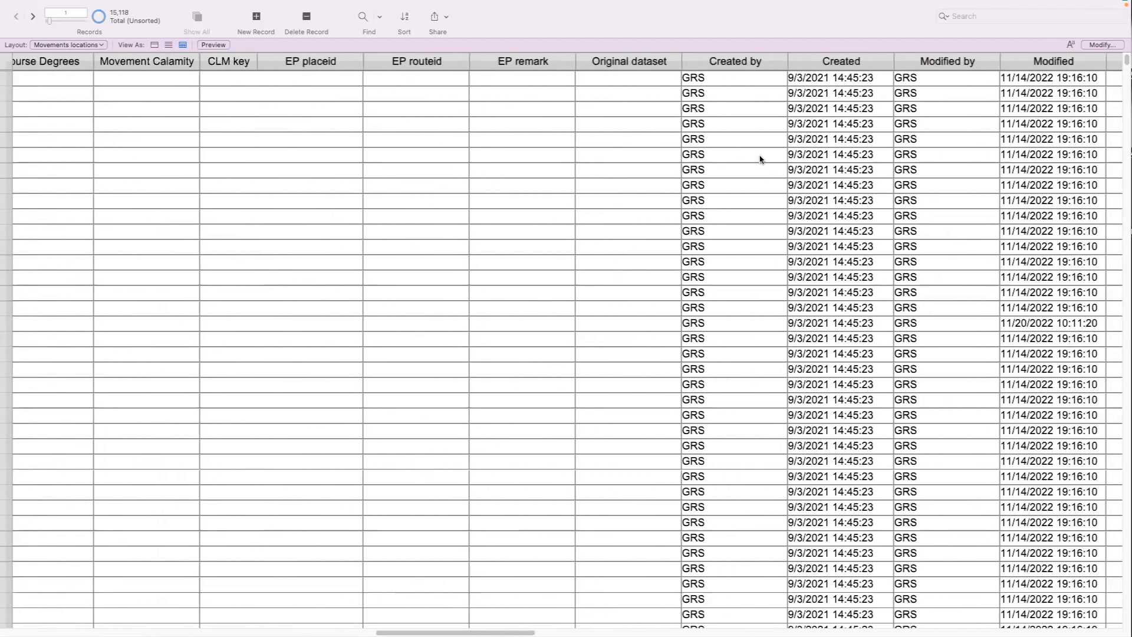
scroll(761, 159, "right", 19)
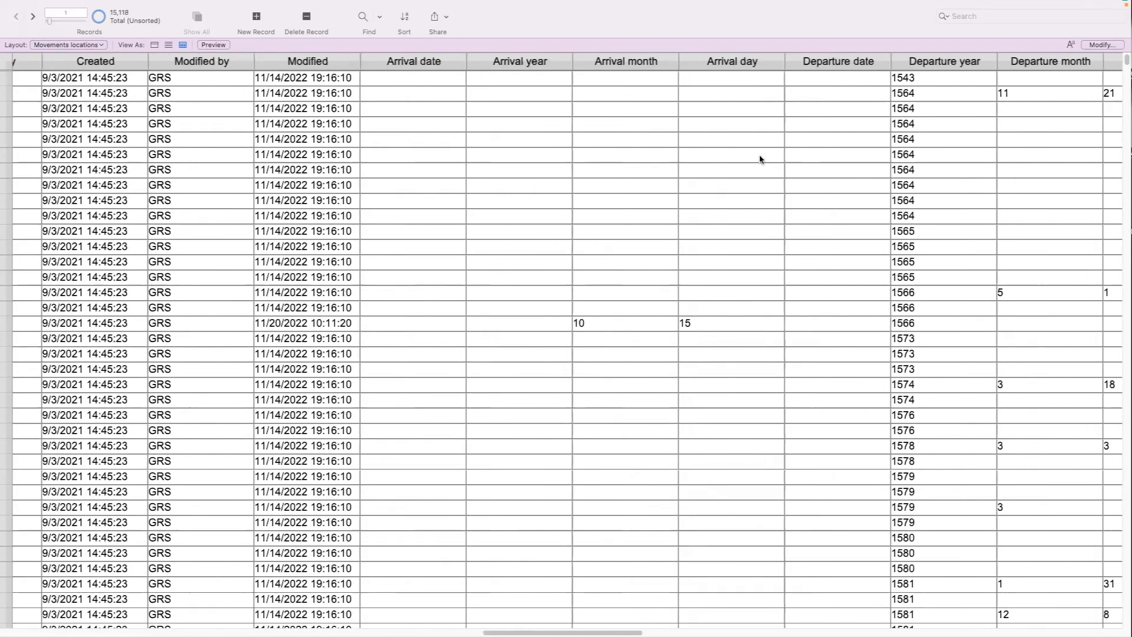
scroll(760, 159, "right", 3)
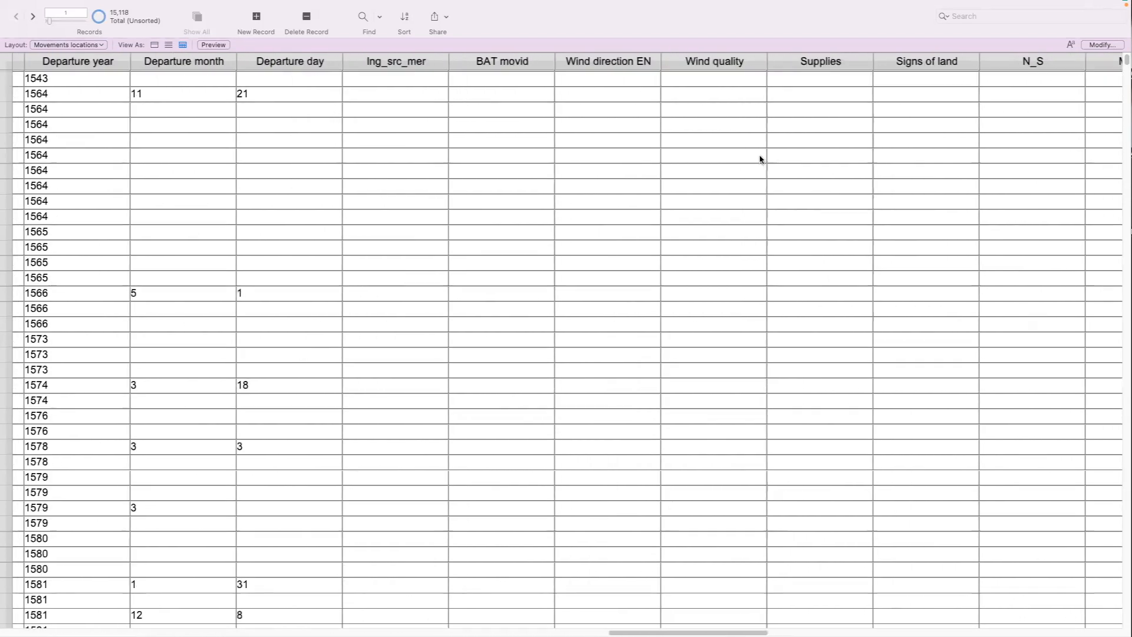
scroll(761, 159, "right", 6)
scroll(760, 159, "right", 1)
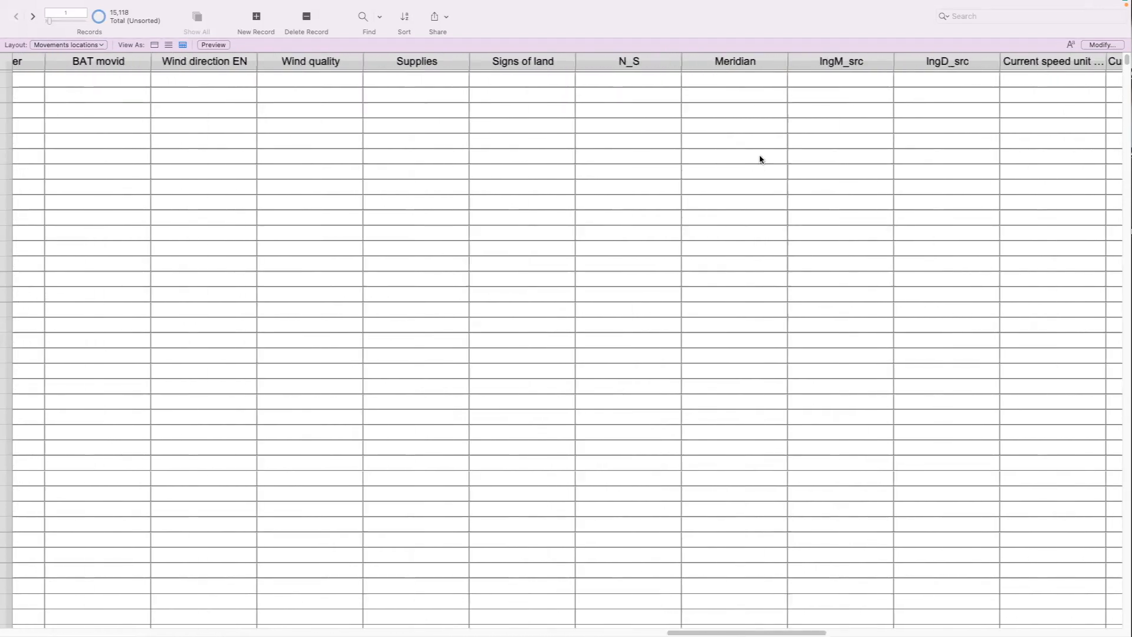
scroll(761, 159, "down", 1)
scroll(760, 159, "left", 6)
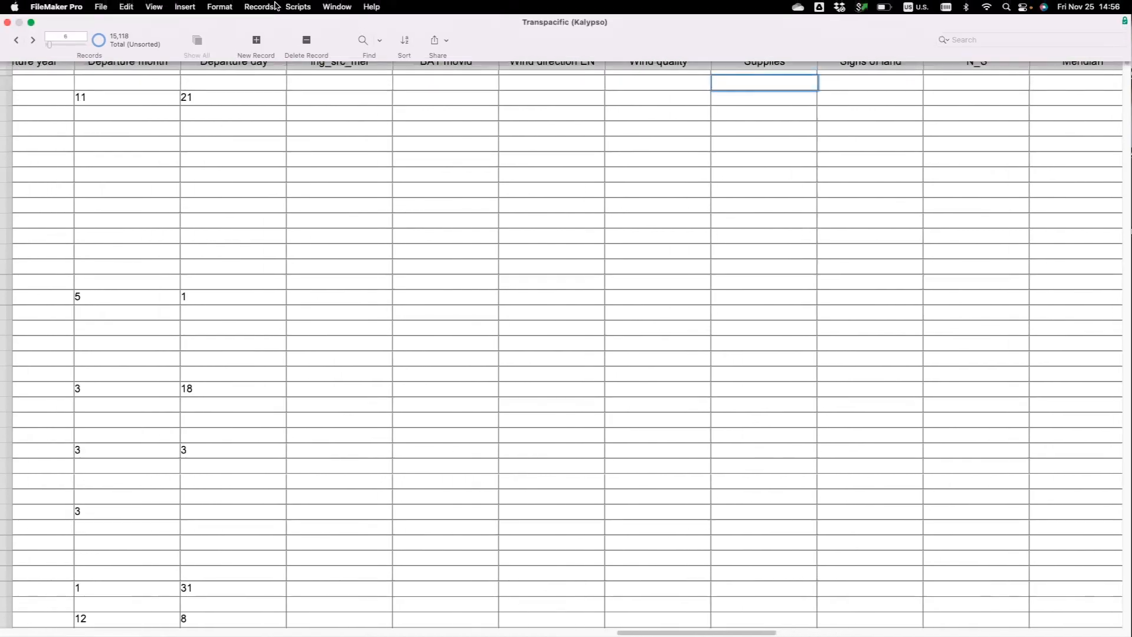
Find all route point records that have any entry in the Supplies field, using * as the criterion
left_click(361, 40)
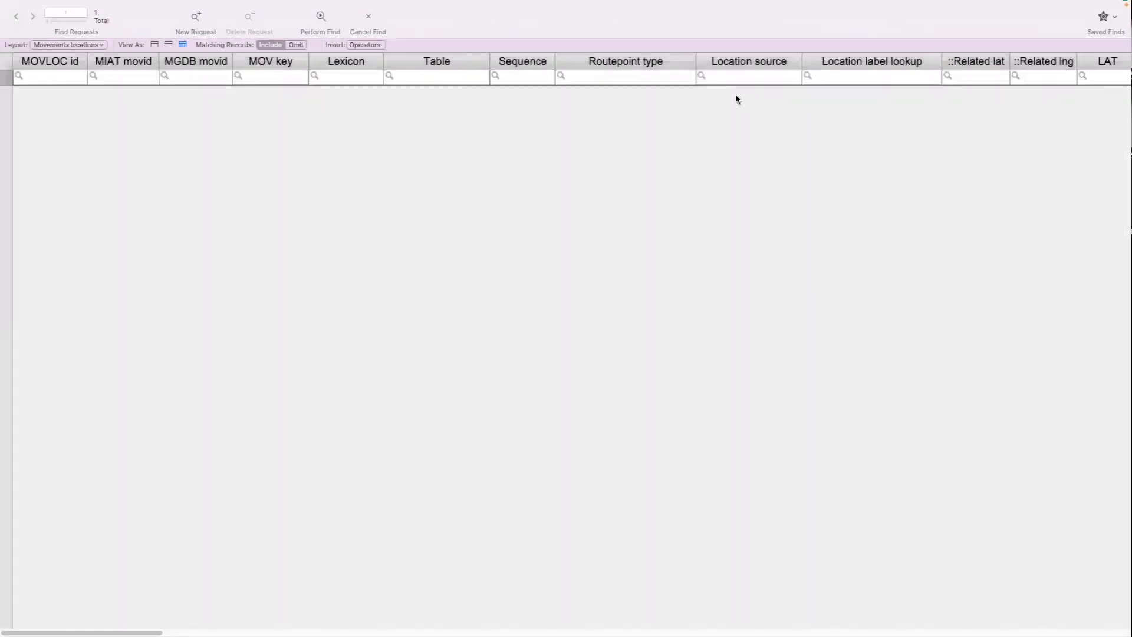
scroll(737, 99, "right", 15)
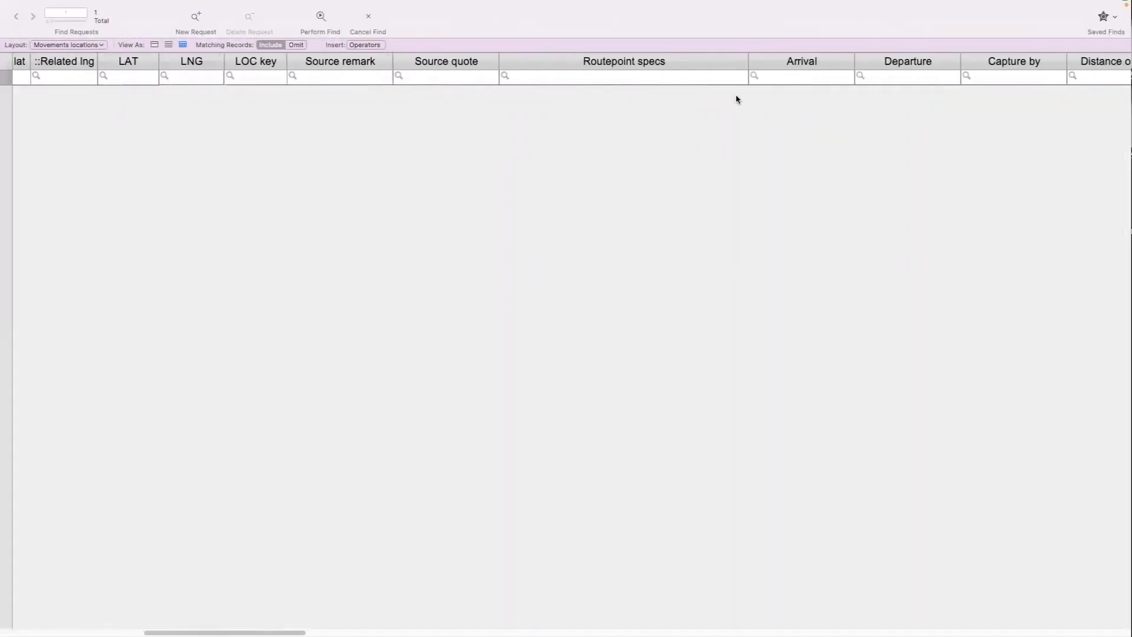
scroll(737, 99, "right", 15)
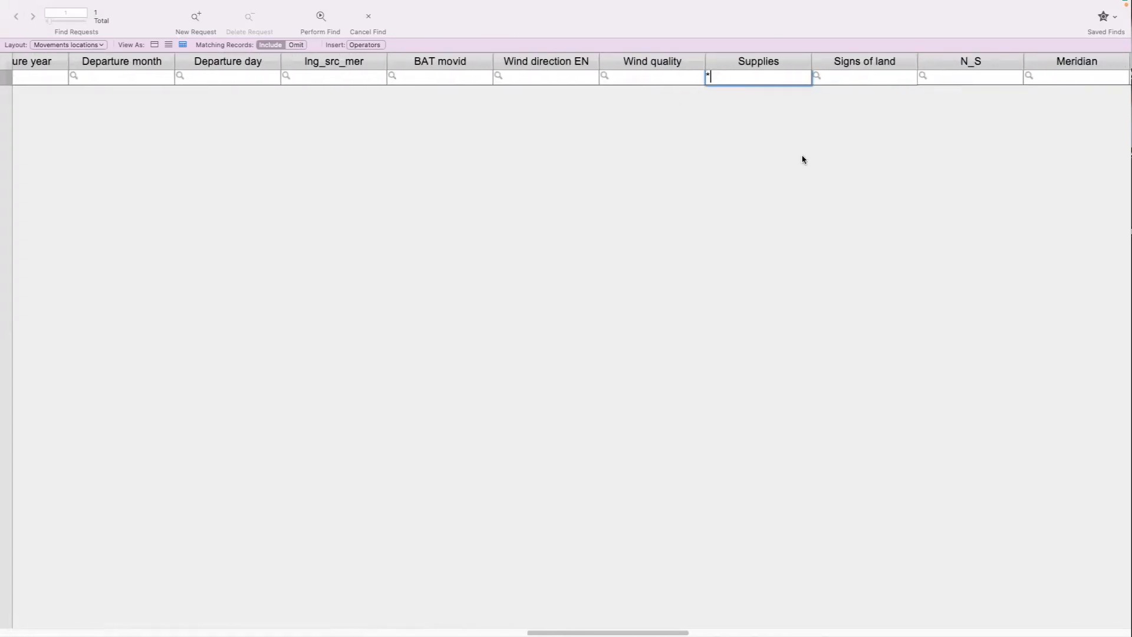
key("Return")
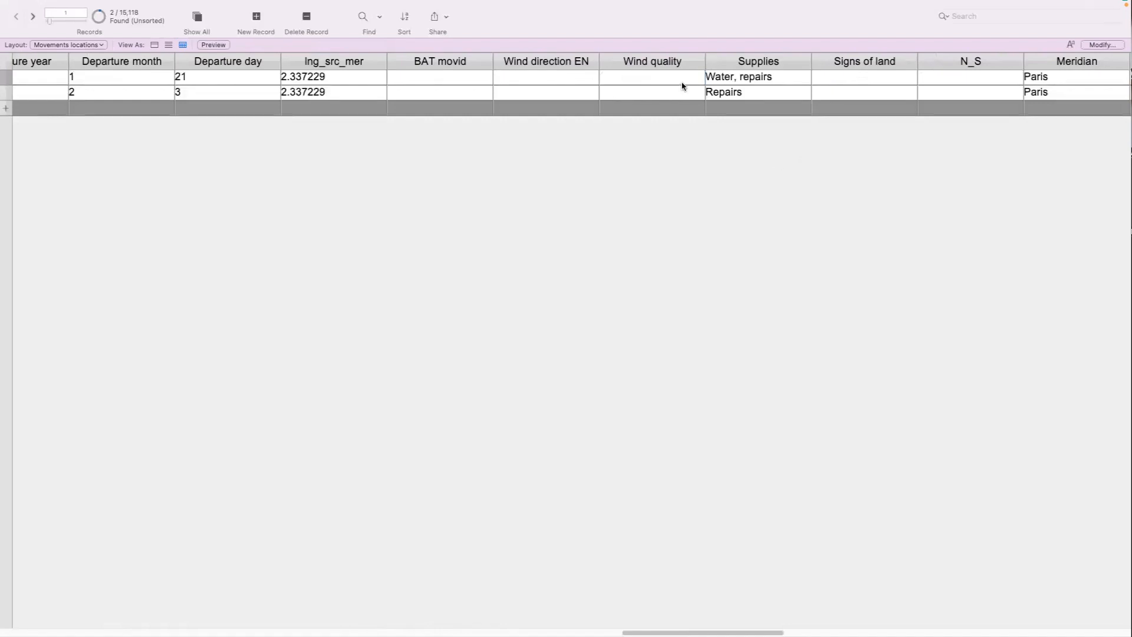
Examine the movement key, route point type, location, departure date and supplies data of the found route point records
scroll(682, 86, "left", 20)
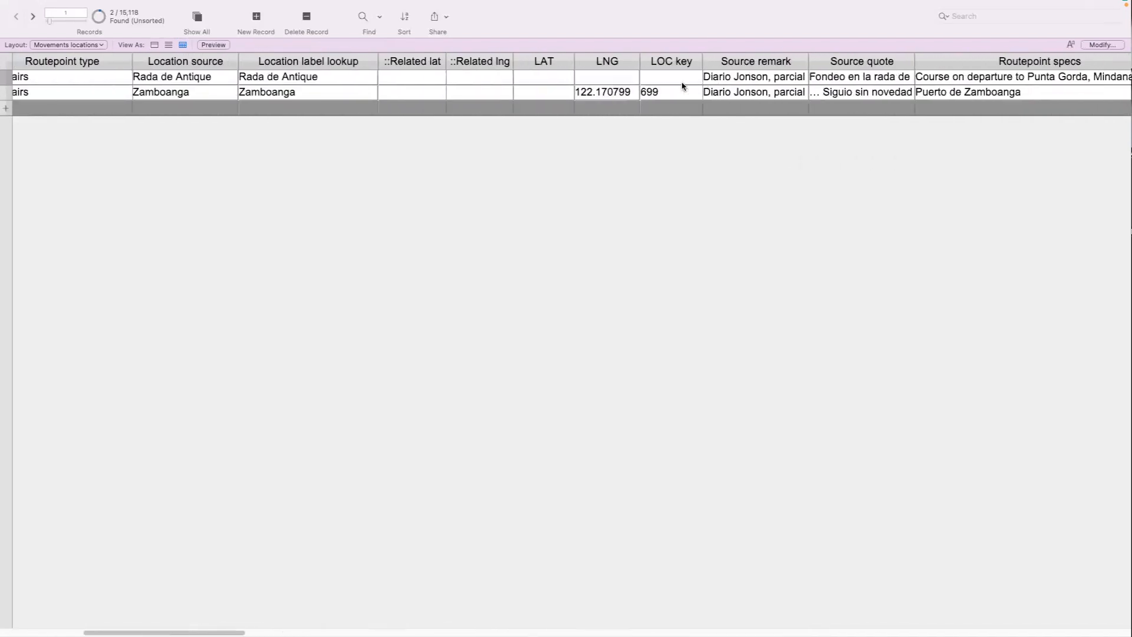
scroll(682, 86, "left", 10)
scroll(682, 86, "right", 2)
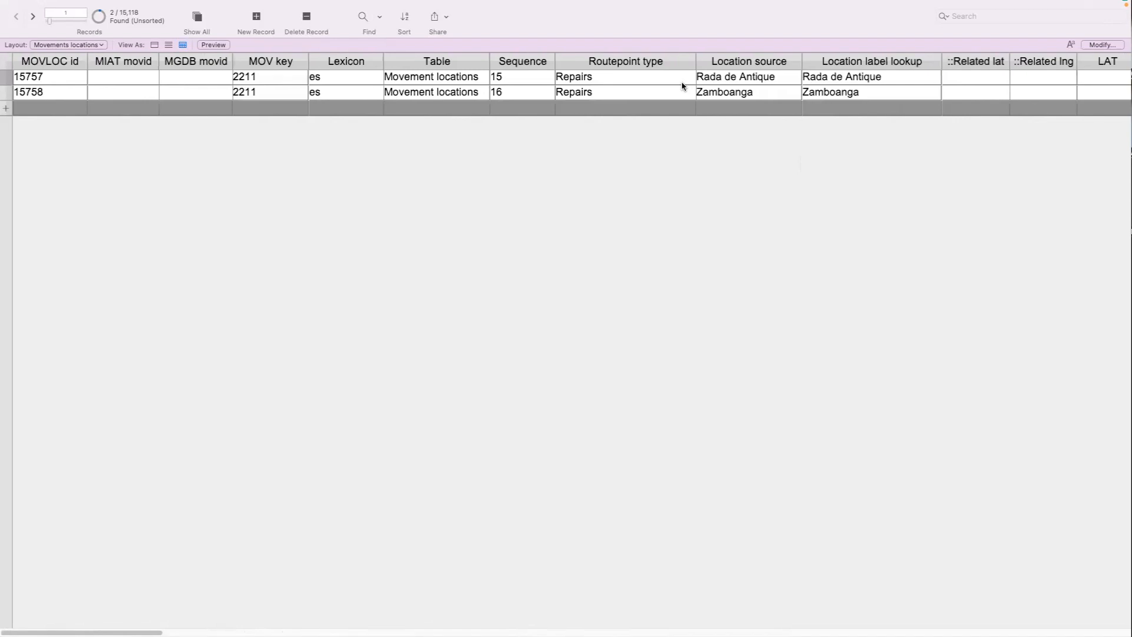
scroll(682, 86, "left", 3)
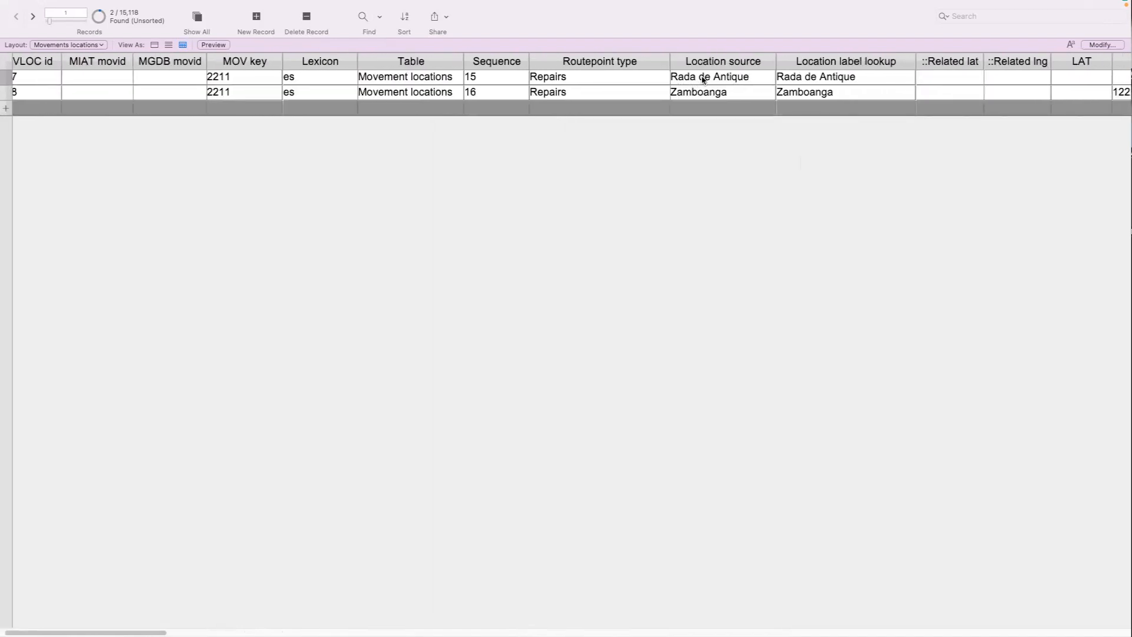
scroll(715, 92, "right", 20)
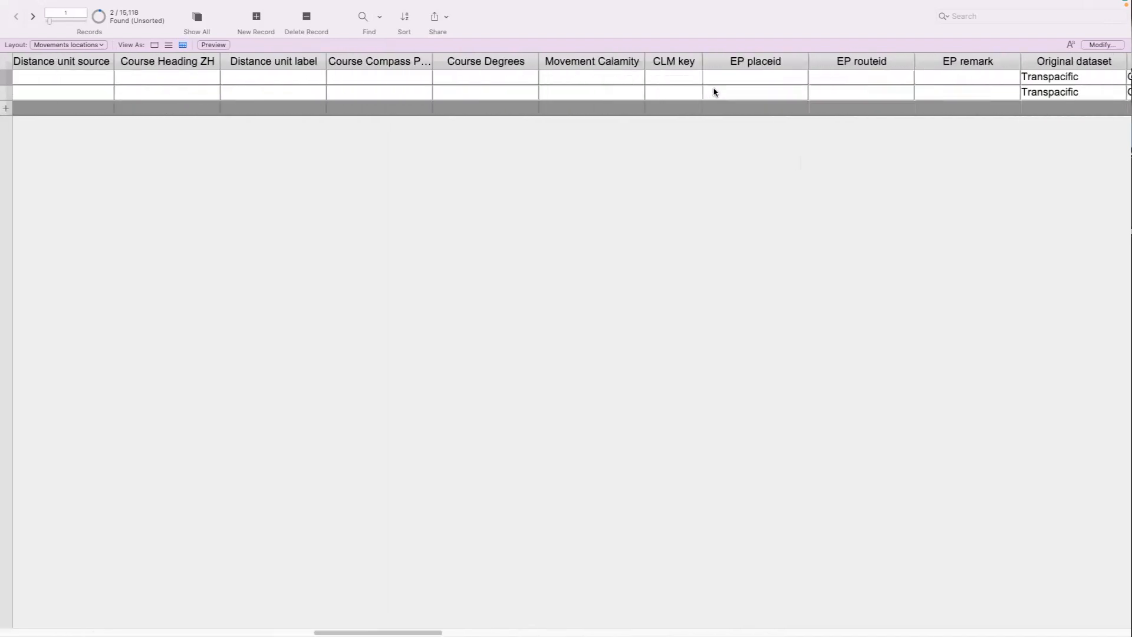
scroll(715, 92, "right", 20)
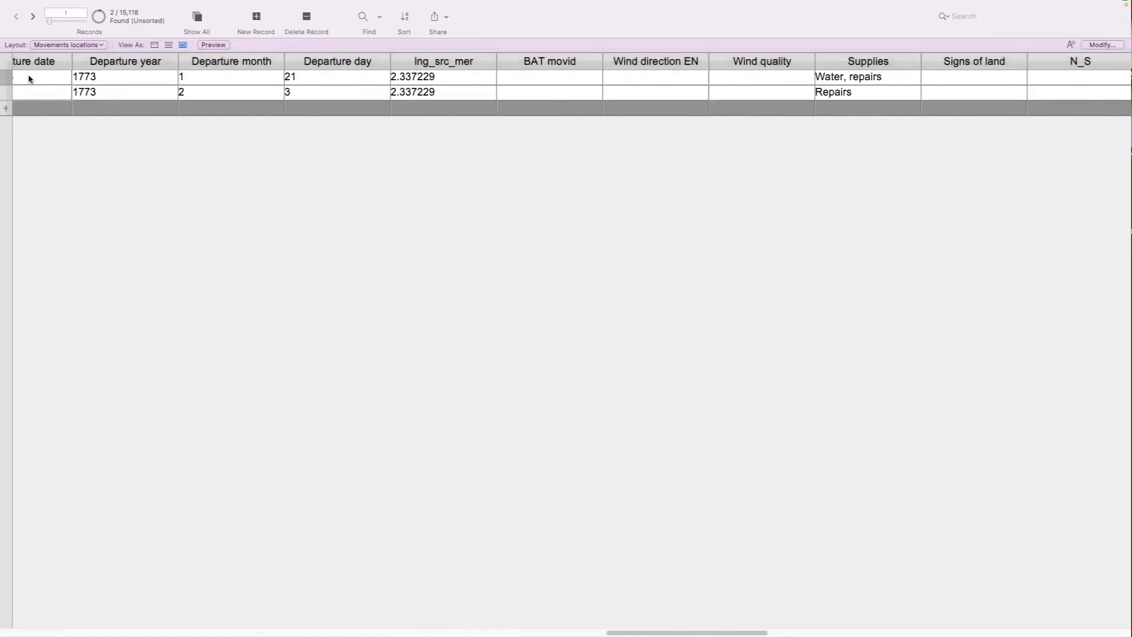
Return to the Movements details layout of the logged voyage
left_click(68, 45)
mouse_move(65, 64)
left_click(169, 67)
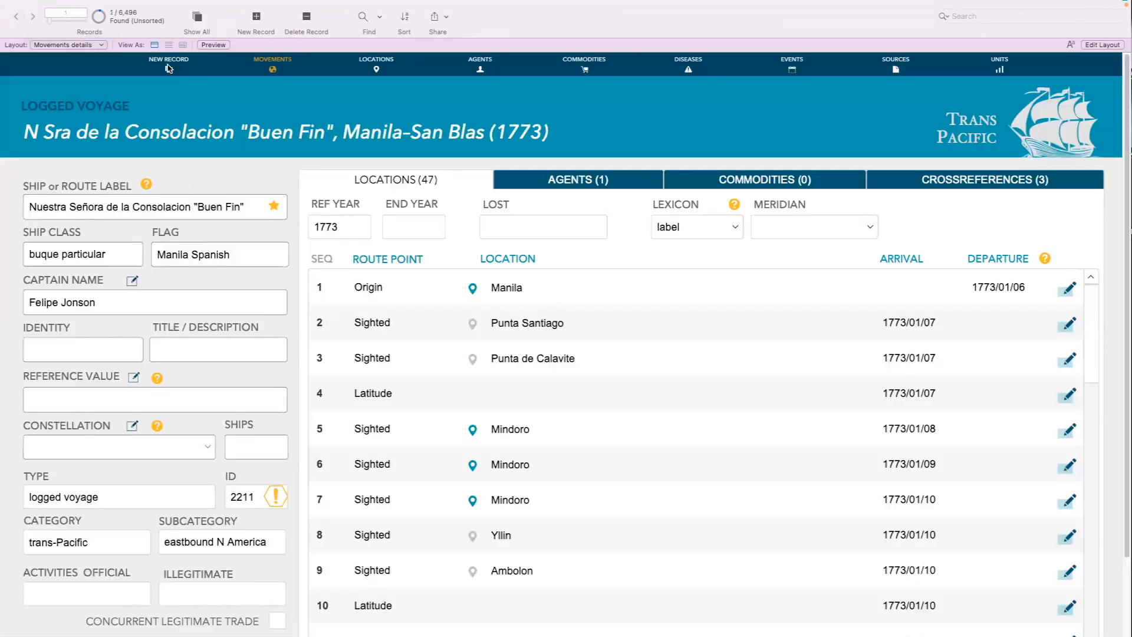
Set the Type of the Nuestra Señora de la Consolacion record to route
scroll(121, 461, "down", 2)
left_click(107, 456)
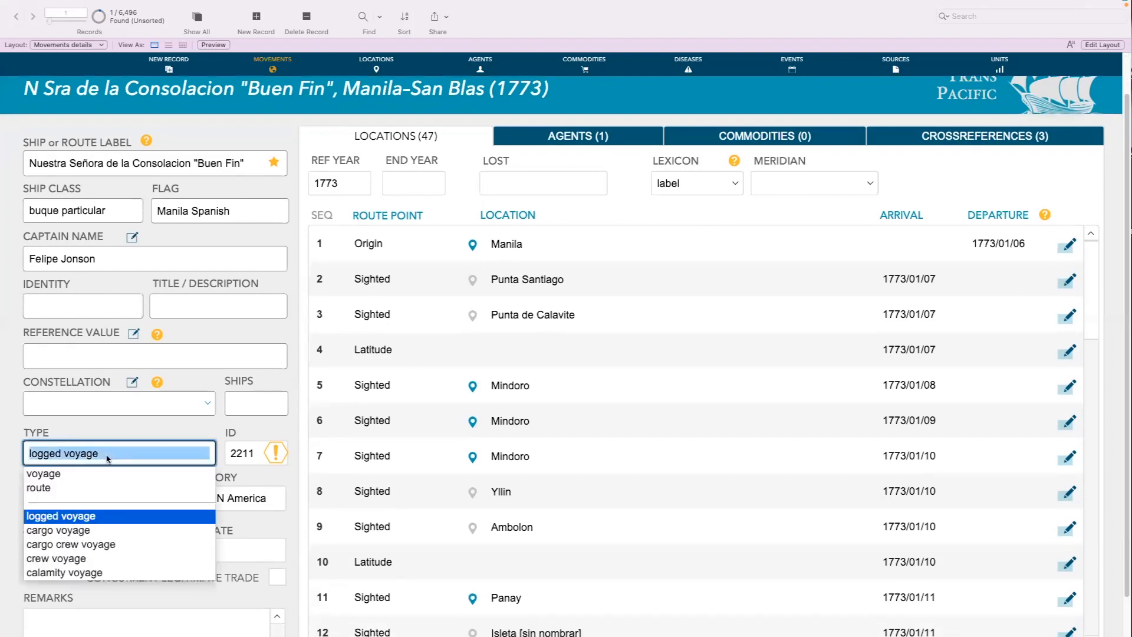
left_click(64, 496)
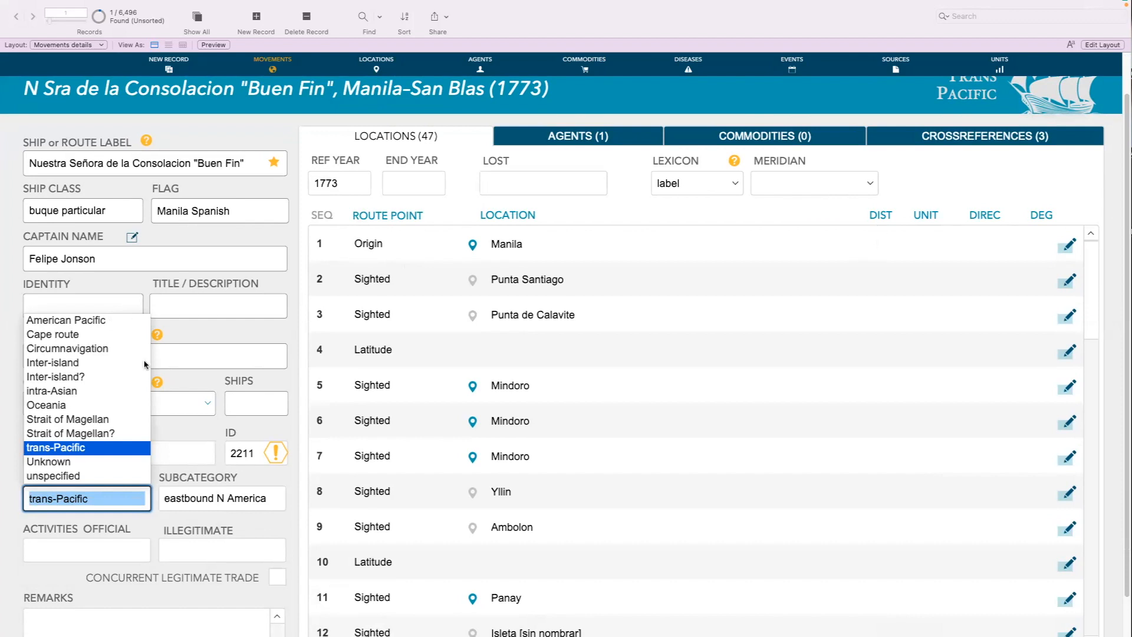
left_click(214, 332)
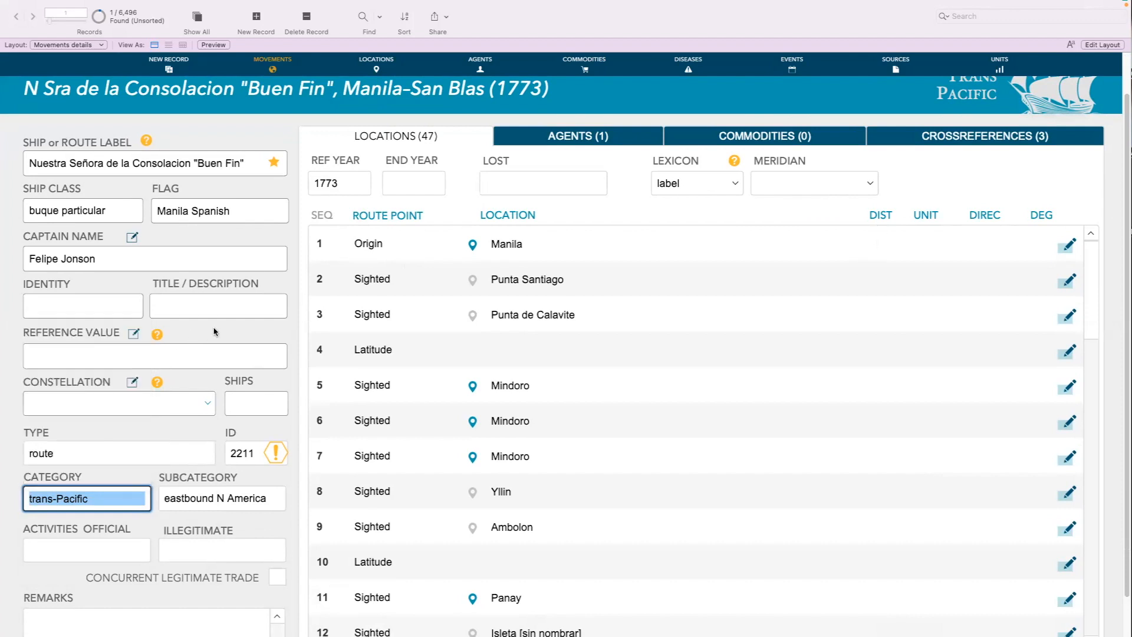
Change the Type of the Nuestra Señora de la Consolacion record to voyage
left_click(69, 451)
left_click(59, 474)
key("Tab")
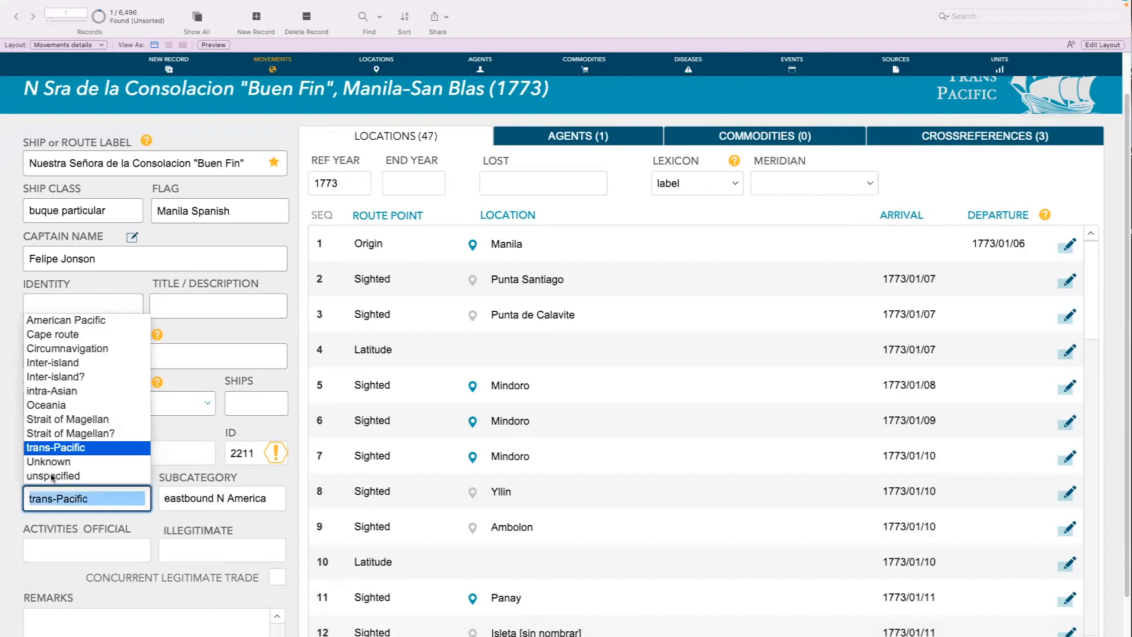
left_click(181, 427)
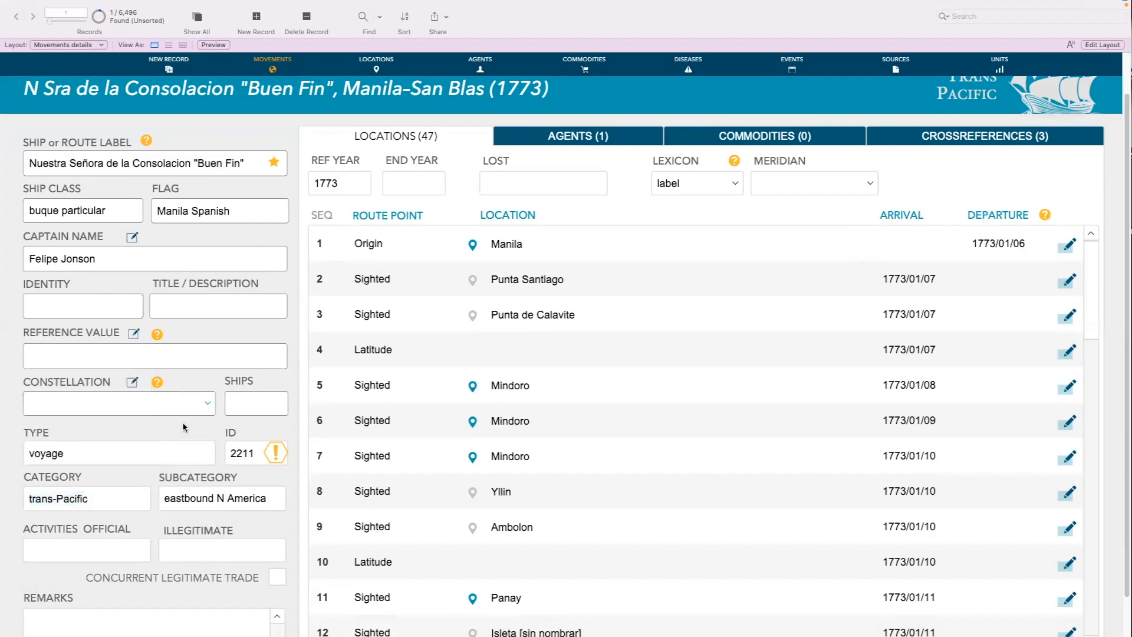
Set the Nuestra Señora de la Consolacion record's Type back to logged voyage
left_click(124, 453)
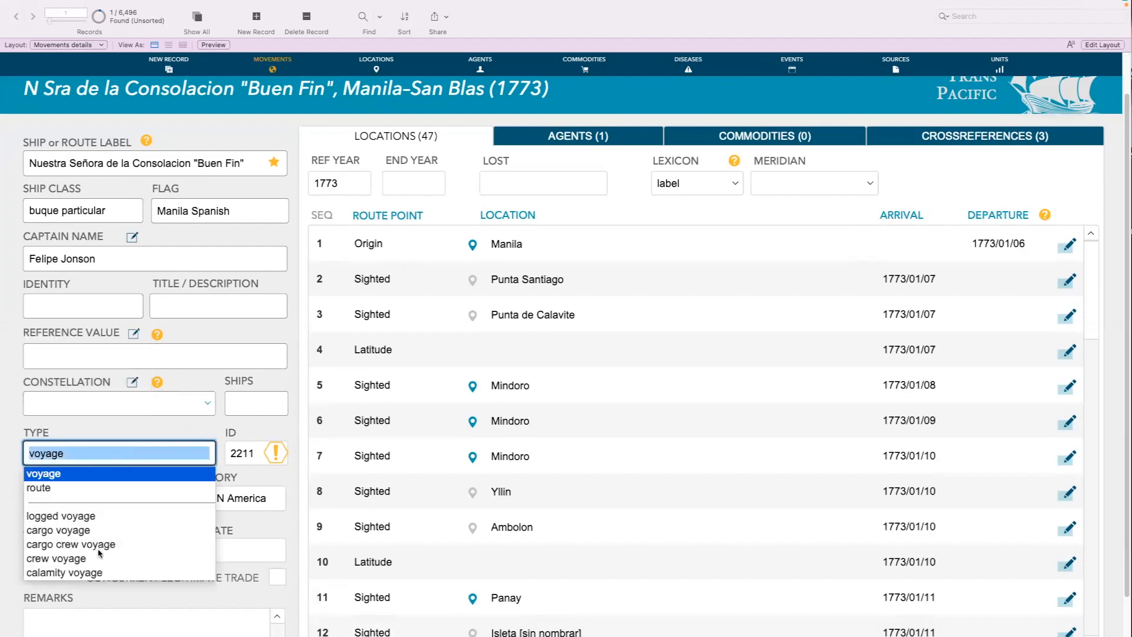
key("Tab")
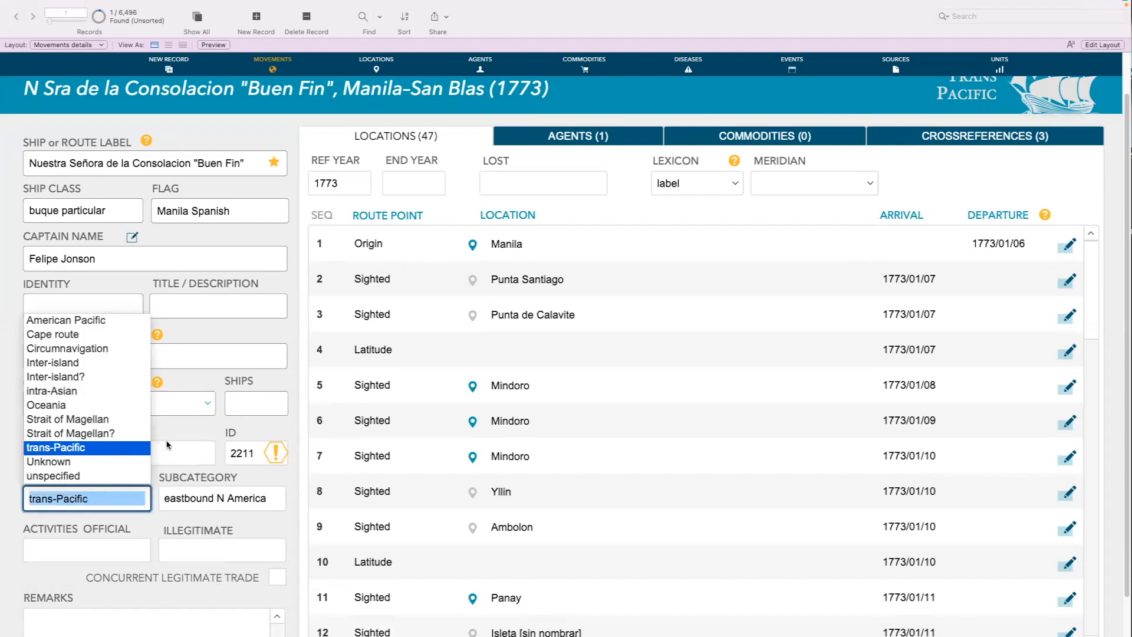
left_click(170, 440)
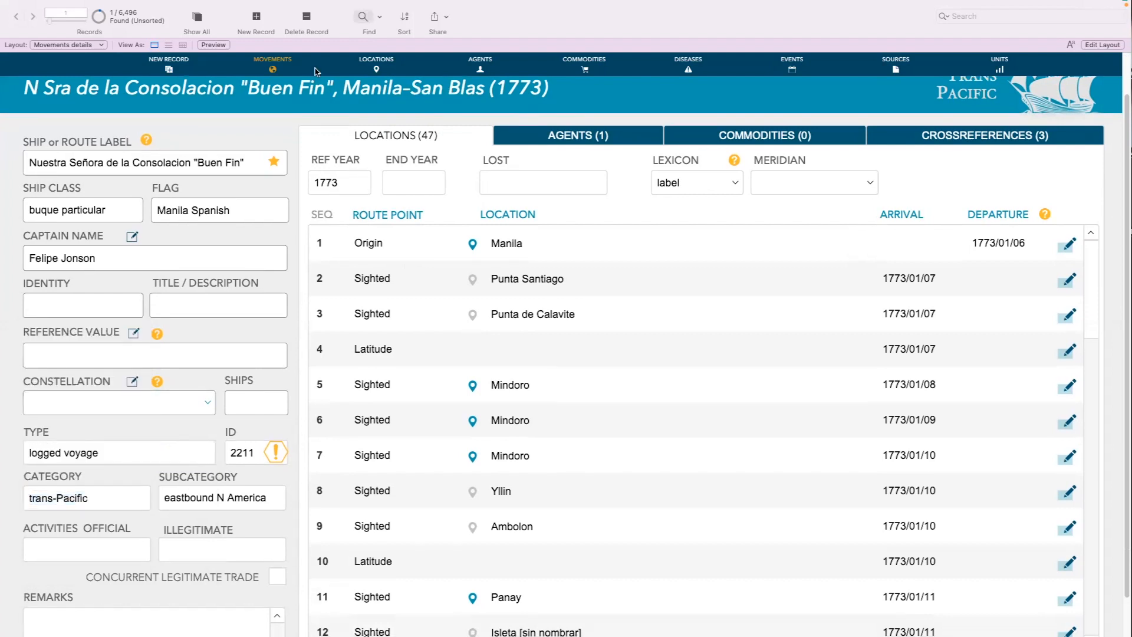
Find all movements whose Type is route and view the route point list of the first one
left_click(362, 16)
left_click(84, 447)
type("rote")
key("BackSpace")
key("BackSpace")
key("BackSpace")
type("oute")
key("Return")
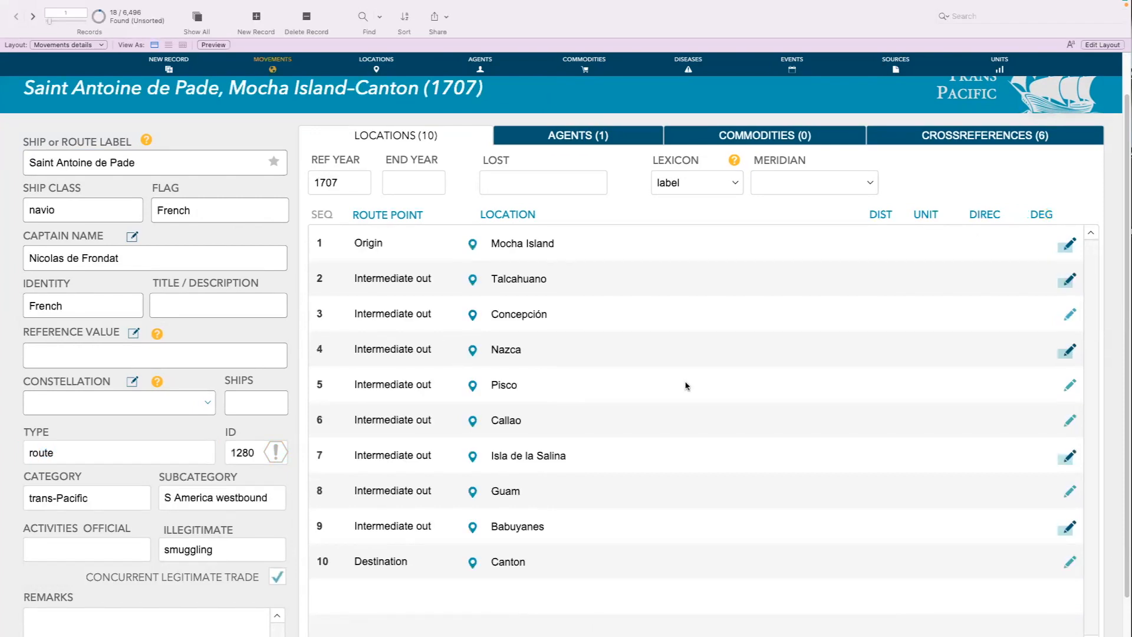
scroll(734, 380, "down", 1)
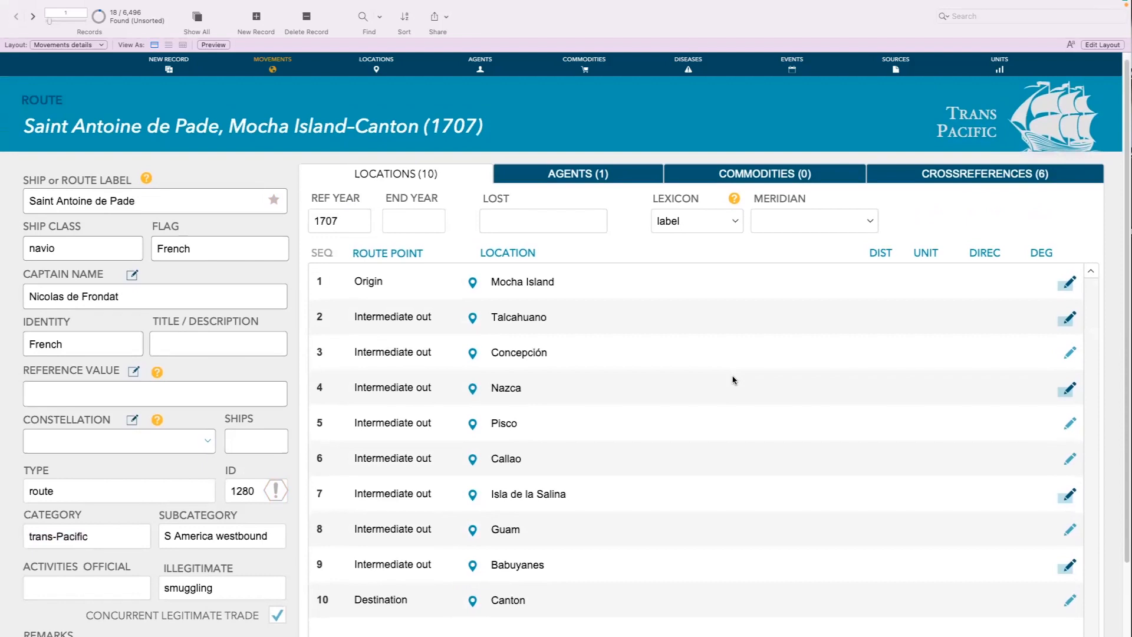
scroll(734, 380, "up", 1)
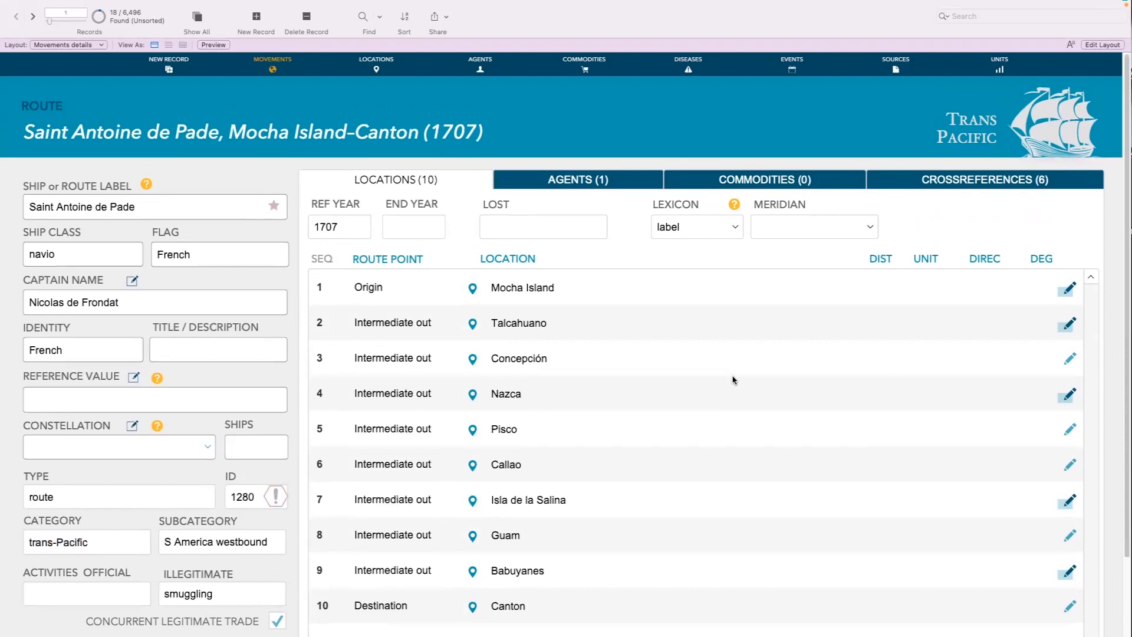
Change the Type of the Saint Antoine de Pade record from 1707 to voyage
left_click(102, 502)
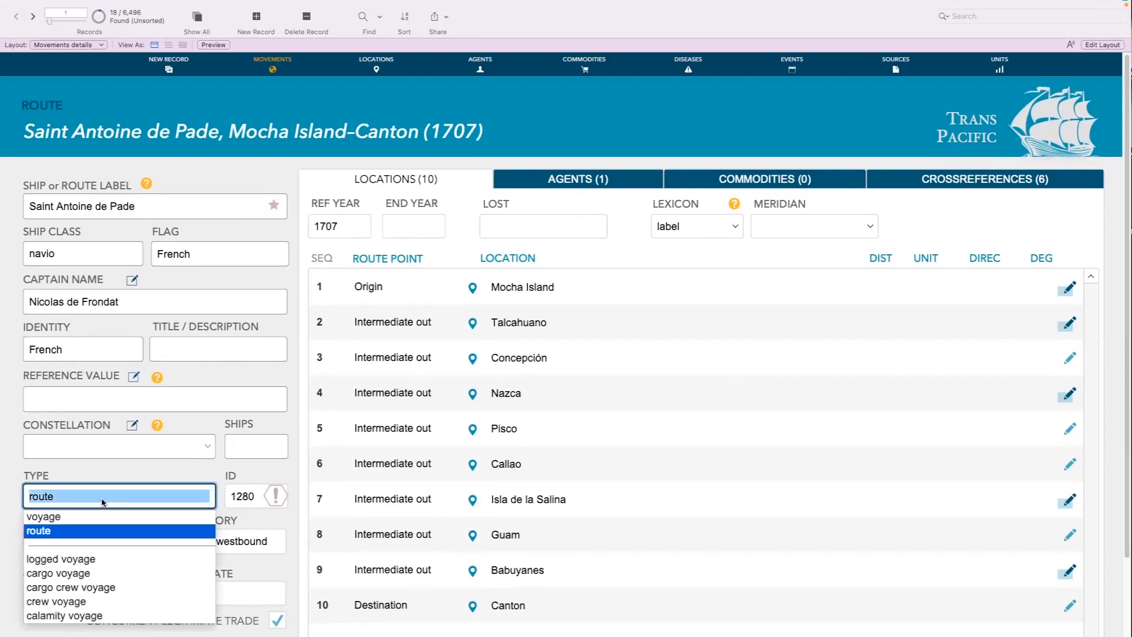
left_click(55, 518)
left_click(172, 475)
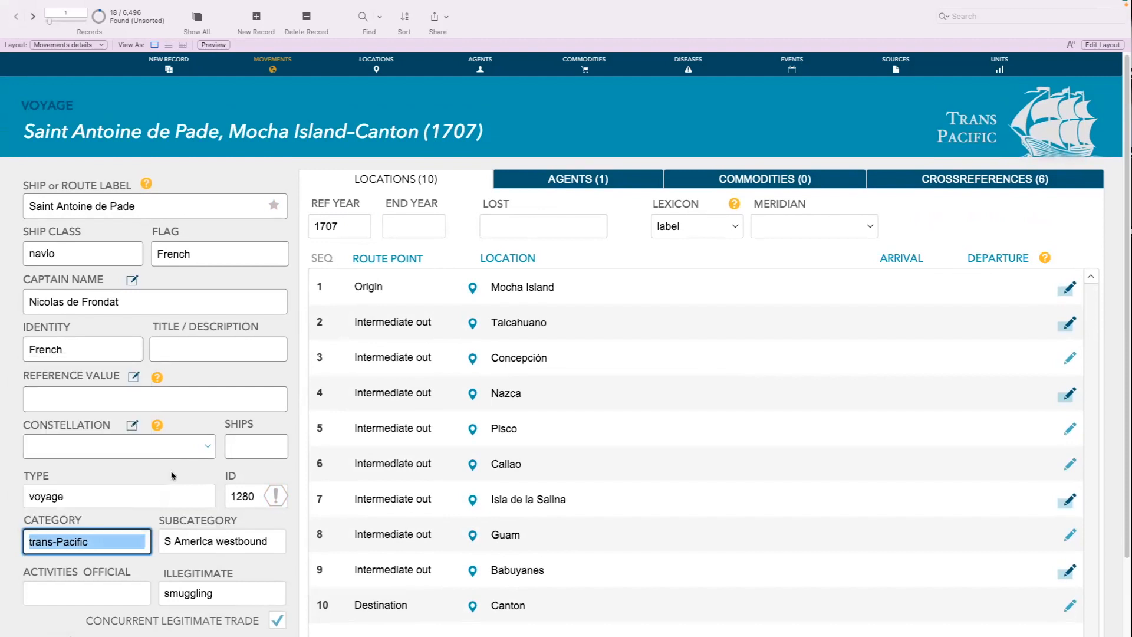
Find all movements whose Type is route and view the route point list of the first record
left_click(361, 19)
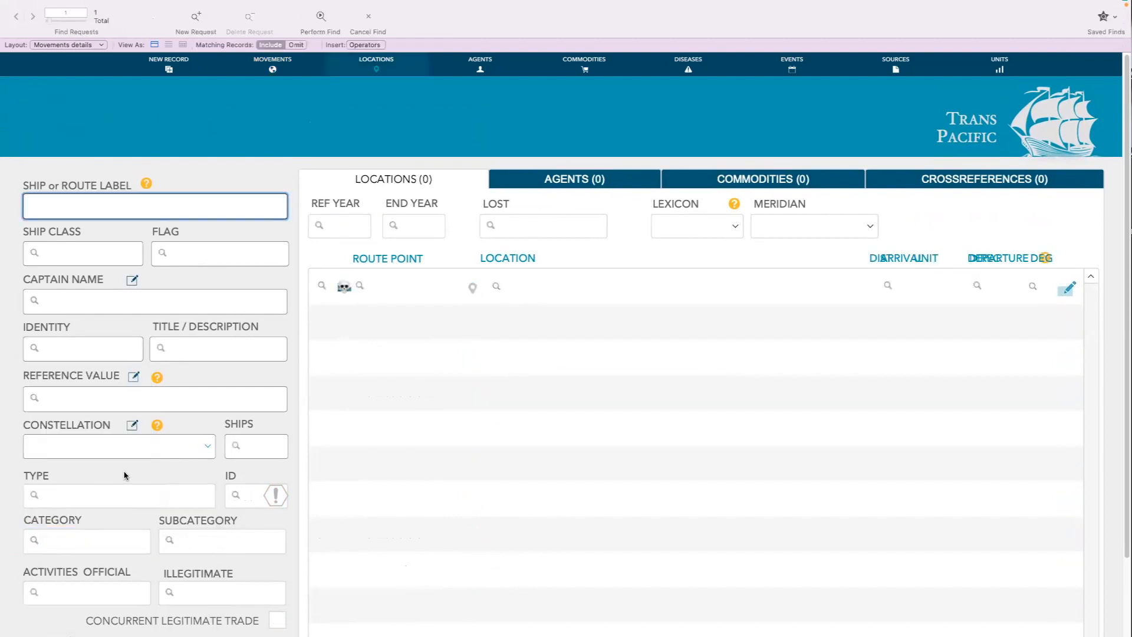
left_click(100, 494)
type("route")
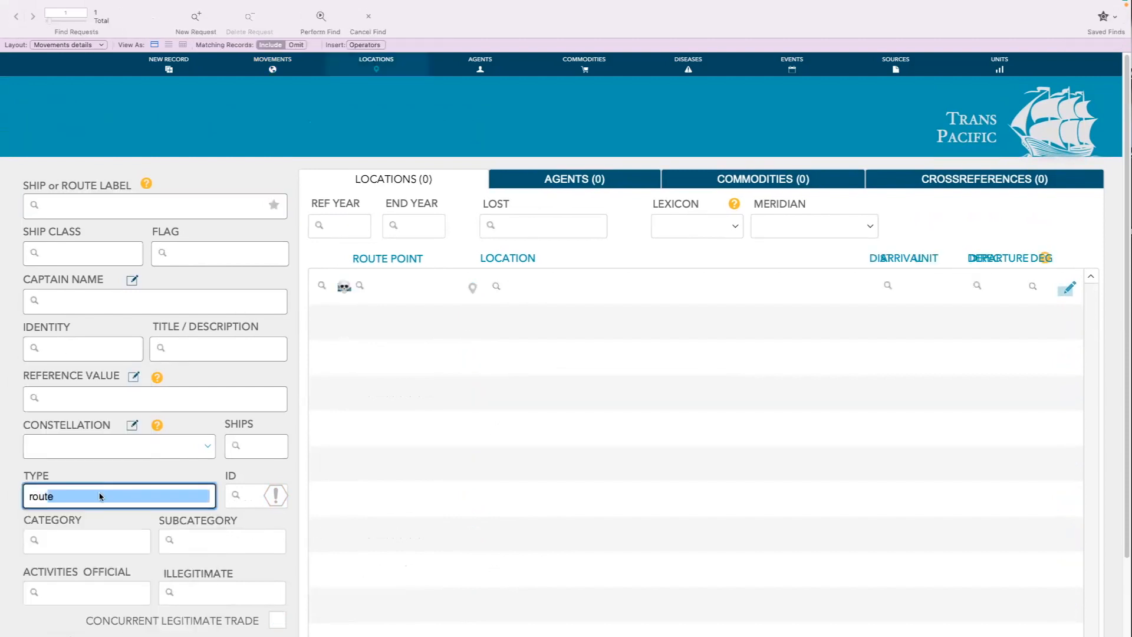
key("Return")
scroll(743, 311, "down", 3)
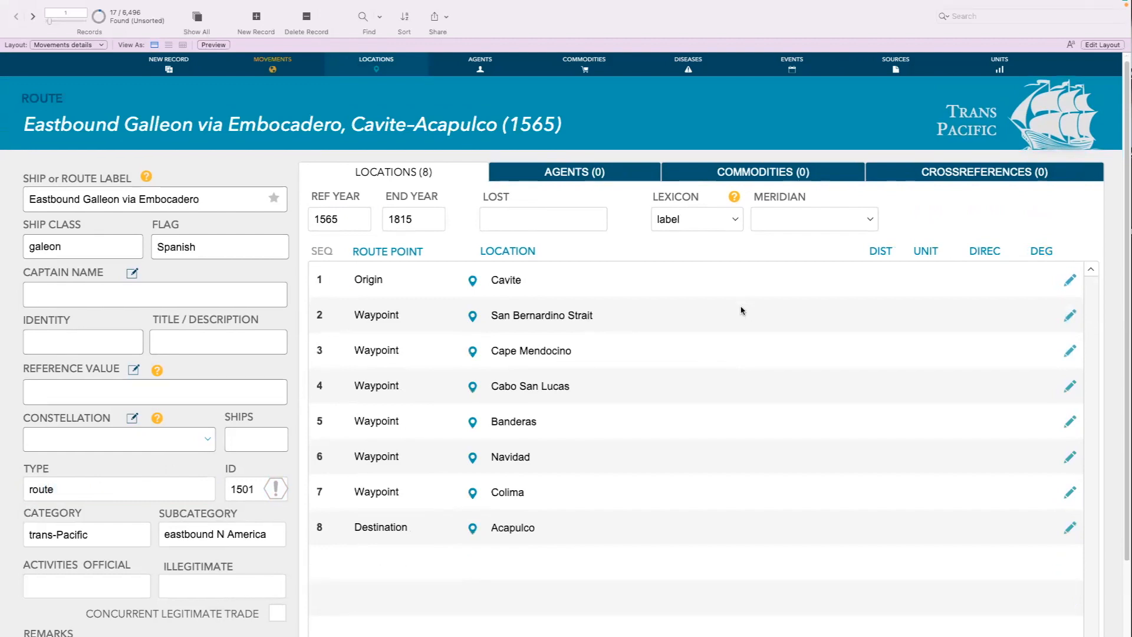
scroll(743, 311, "up", 3)
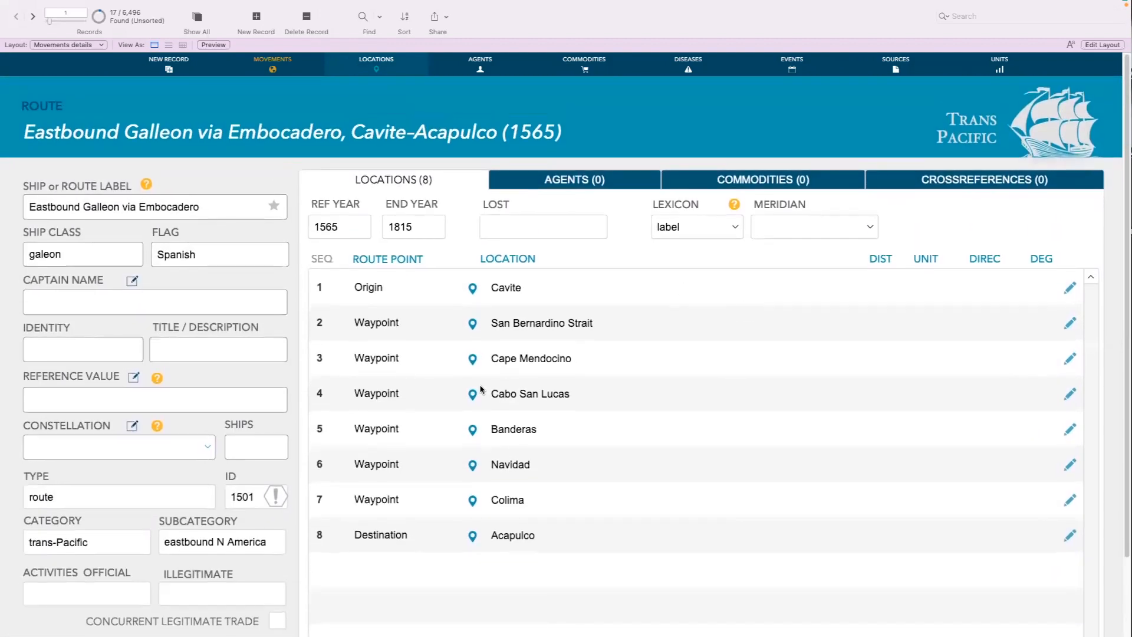
Browse the found routes as far as the fourth record and return to SFXS 81 Taiwu to Lusong to view its waypoints
left_click(28, 19)
left_click(28, 18)
left_click(29, 19)
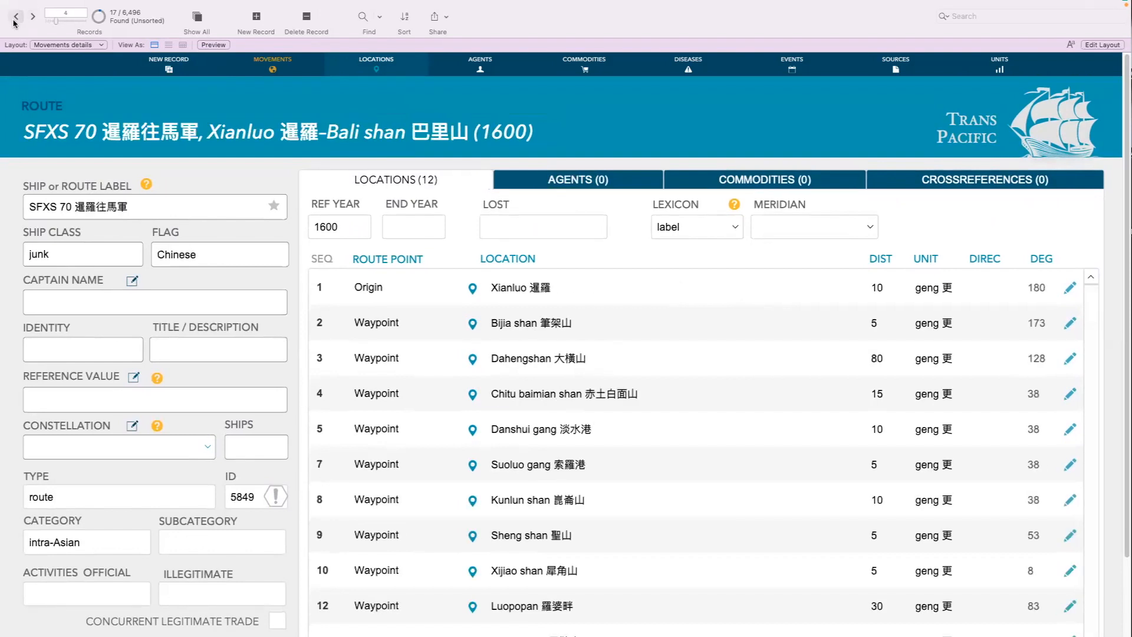
left_click(17, 19)
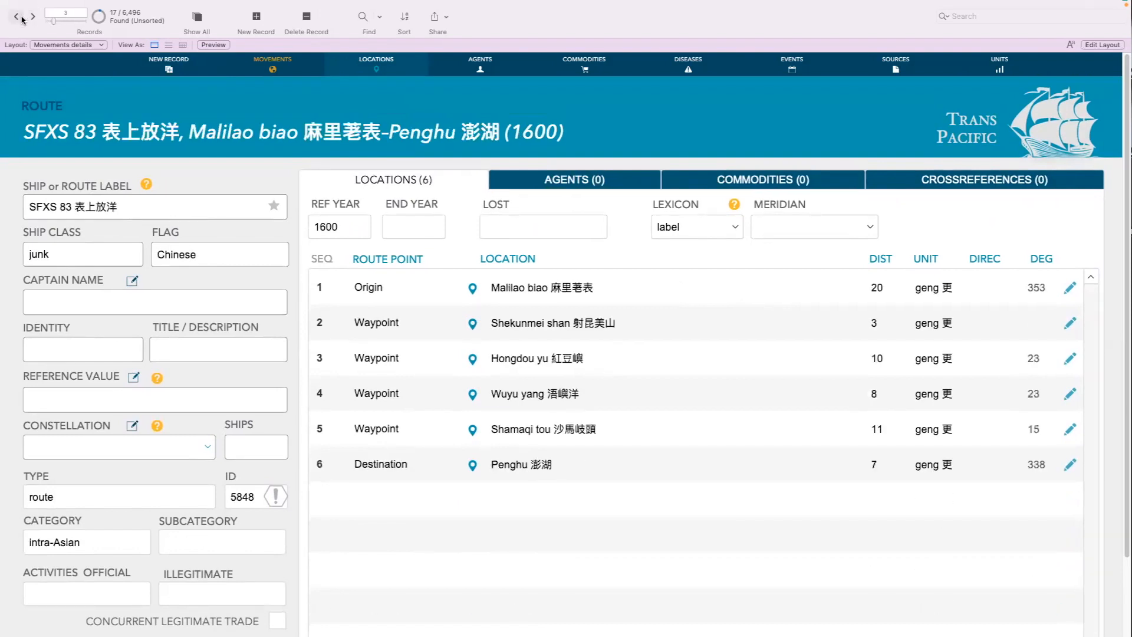
left_click(15, 18)
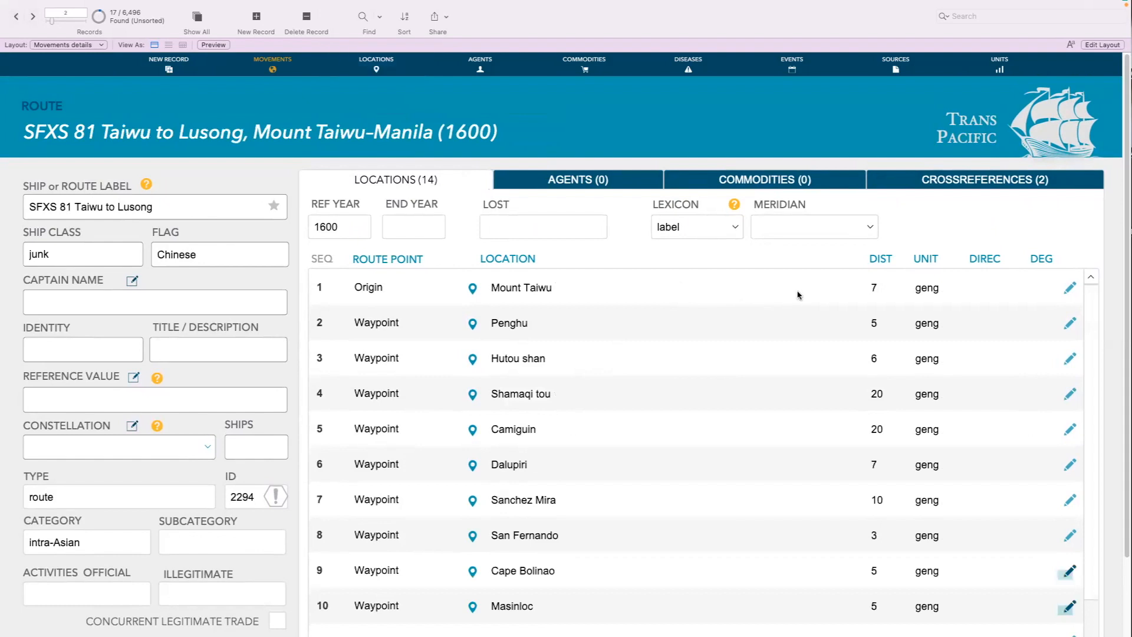
scroll(801, 293, "down", 3)
scroll(802, 294, "up", 3)
Switch the Lexicon of the SFXS 81 route's locations to zh-ft-py and back to label
left_click(734, 230)
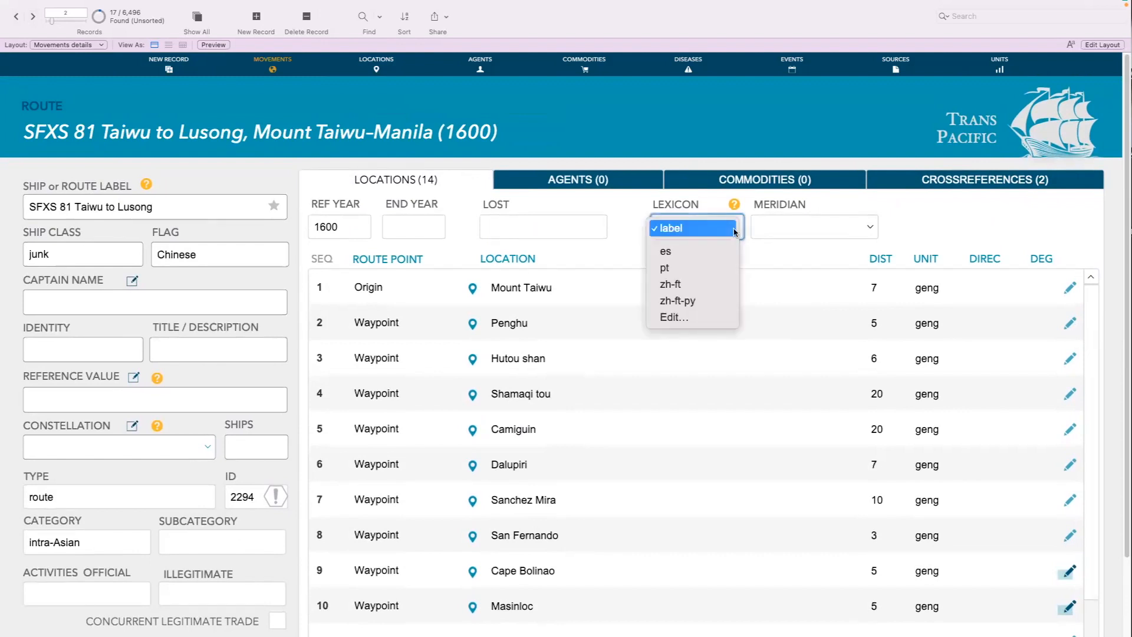
left_click(698, 302)
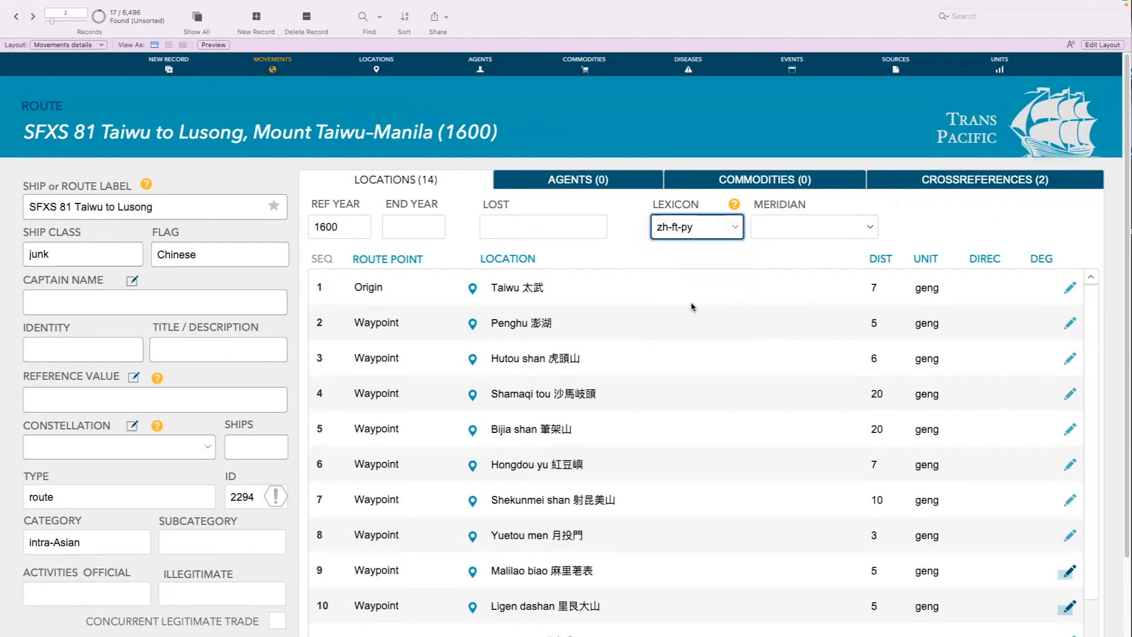
left_click(733, 228)
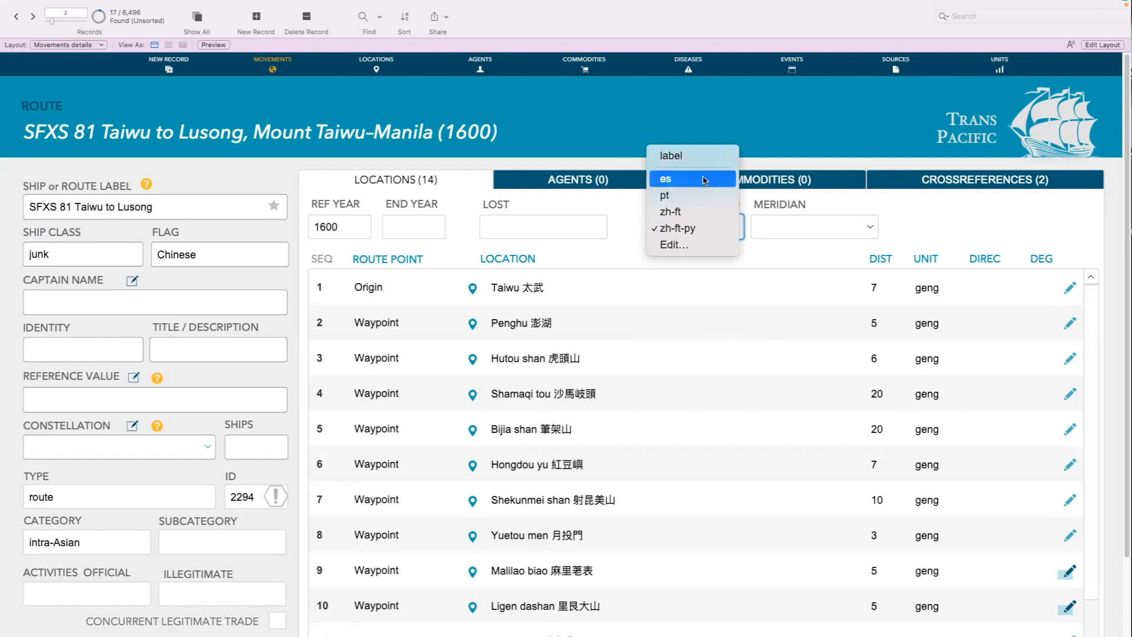
left_click(694, 157)
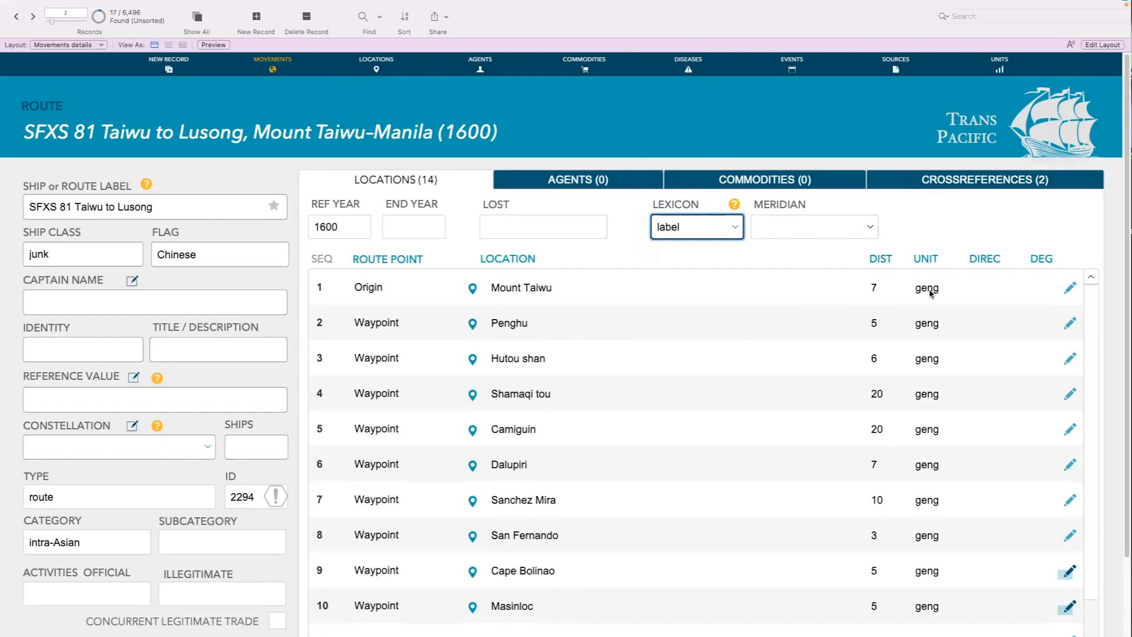
Check the direction and degree fields of the origin point in SFXS 81 and the degree values in the SFXS 83 route
left_click(984, 289)
left_click(1030, 289)
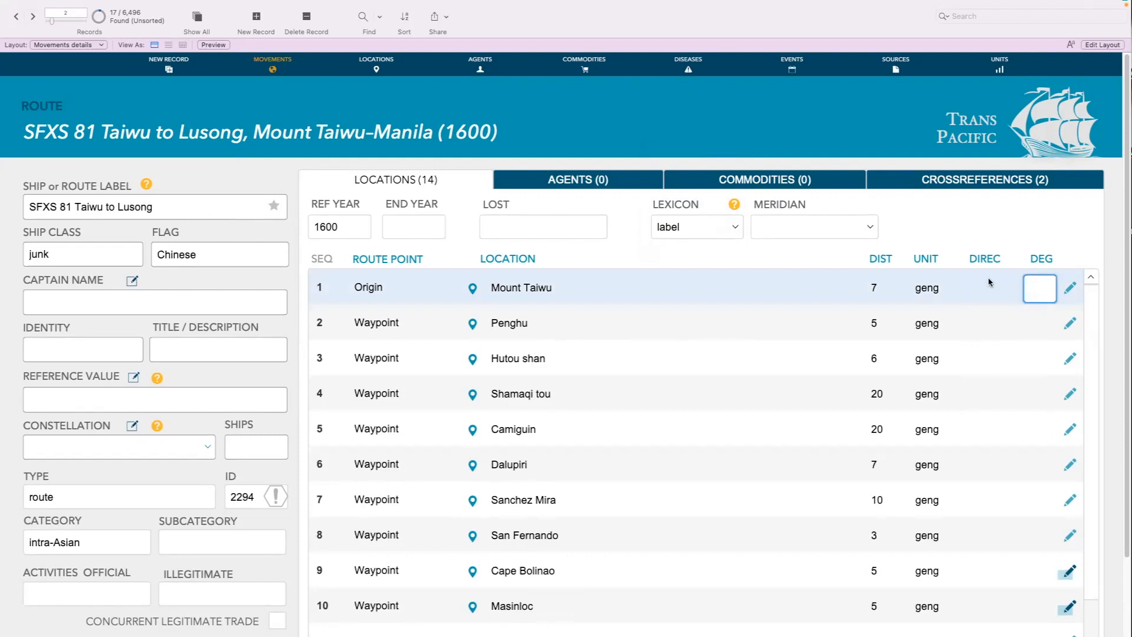
left_click(33, 18)
left_click(999, 366)
left_click(1016, 223)
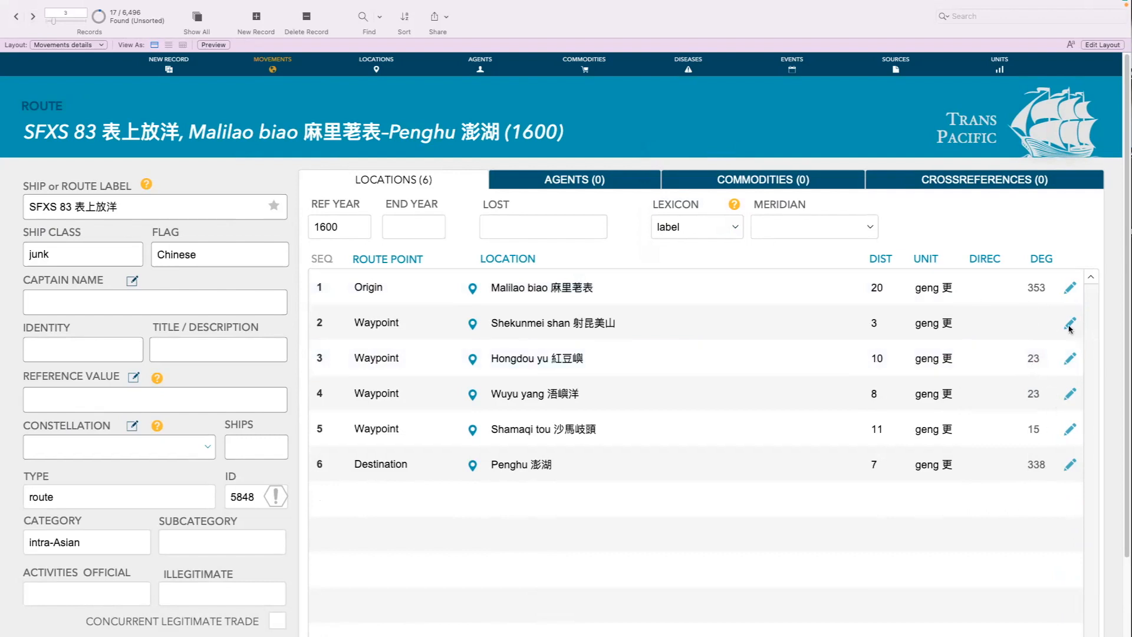
Review the source quote, source remark, coordinates, current, wind and depth sections in the details of the Malilao biao origin point
left_click(1069, 289)
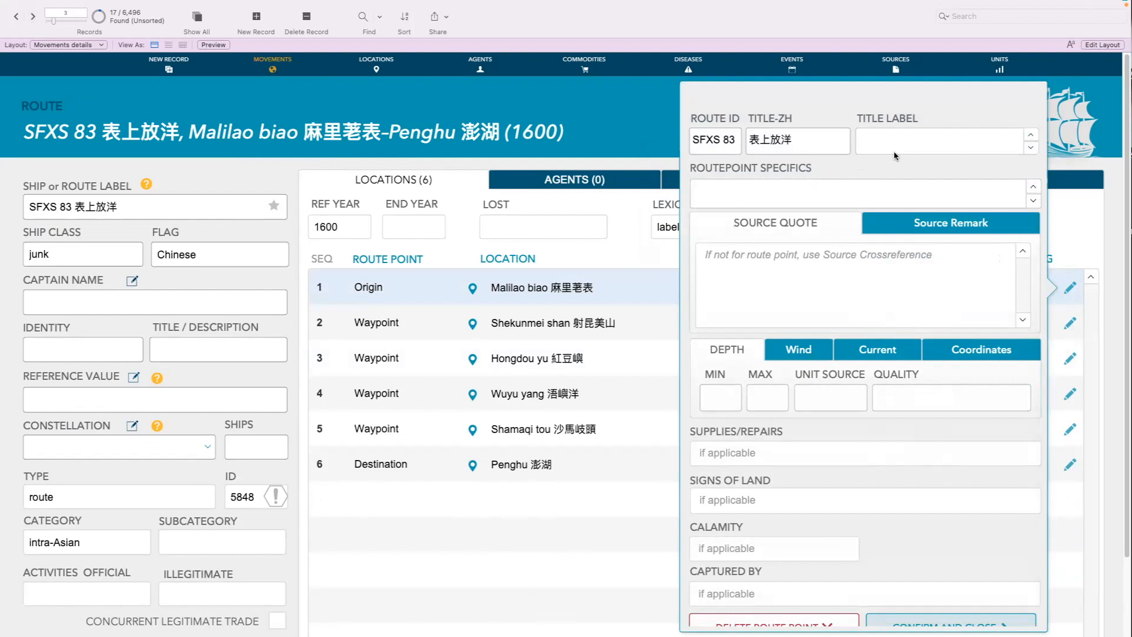
left_click(955, 226)
left_click(831, 231)
left_click(860, 229)
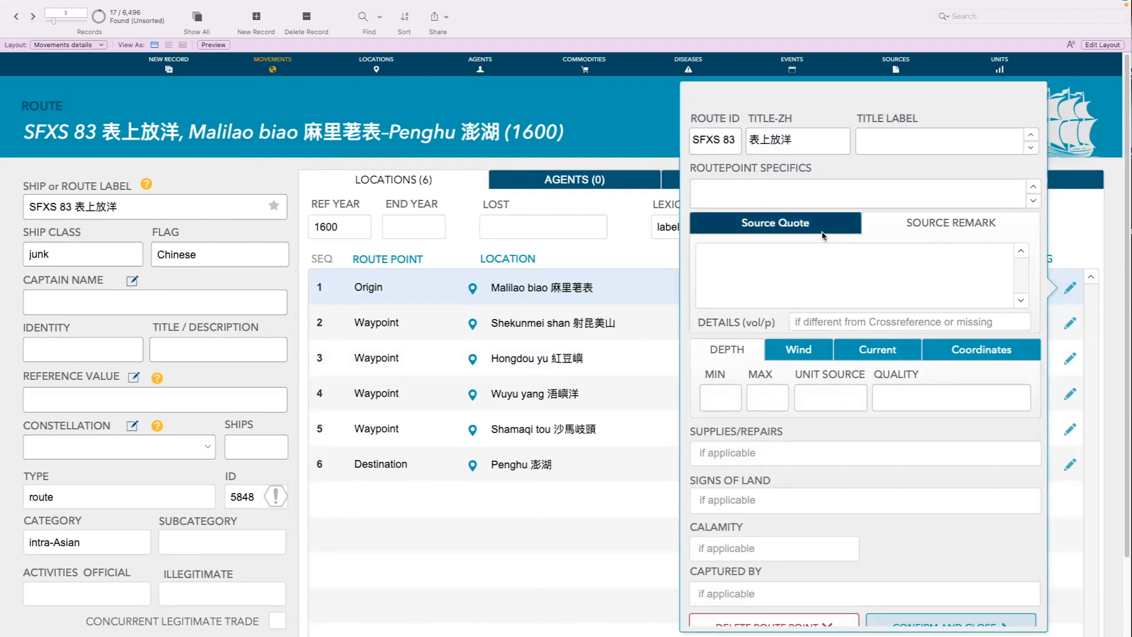
left_click(993, 354)
left_click(911, 354)
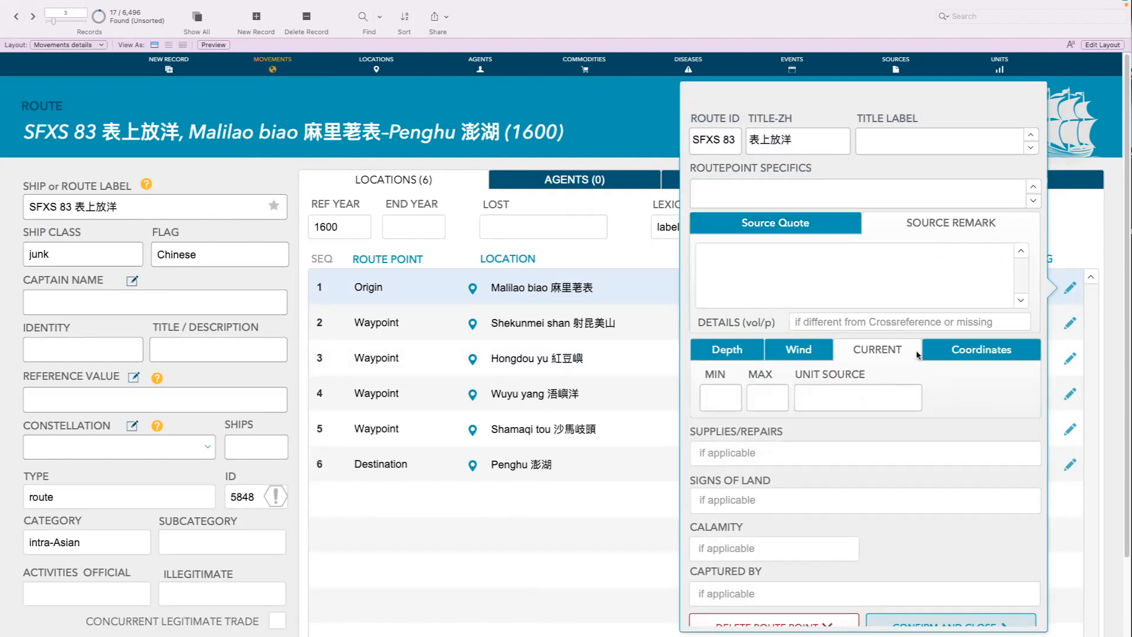
left_click(817, 354)
left_click(696, 353)
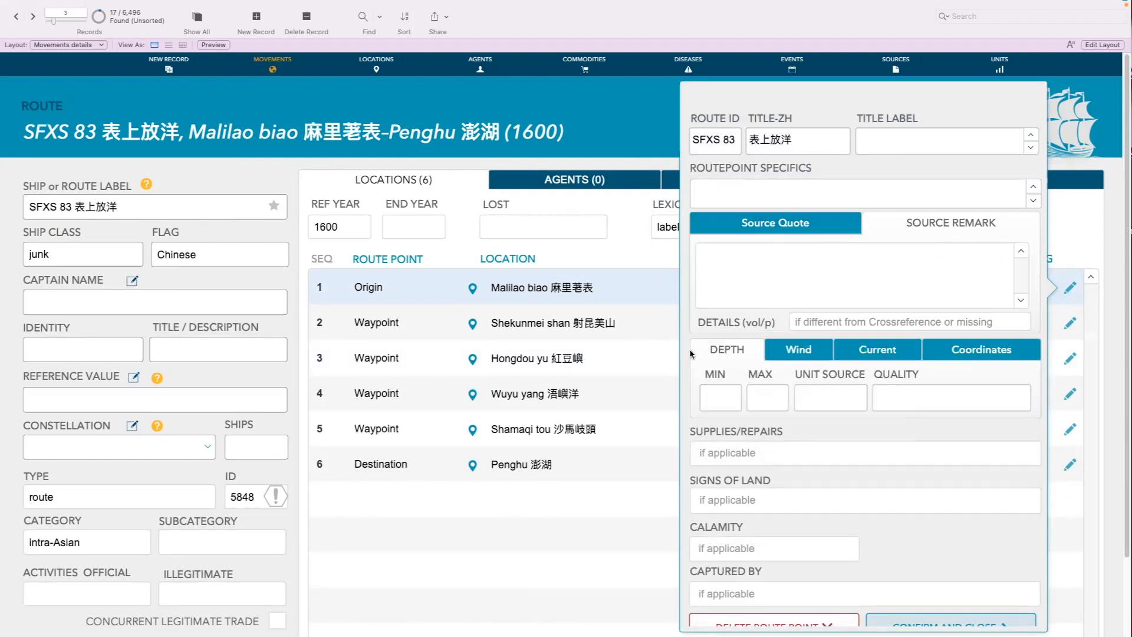
left_click(640, 339)
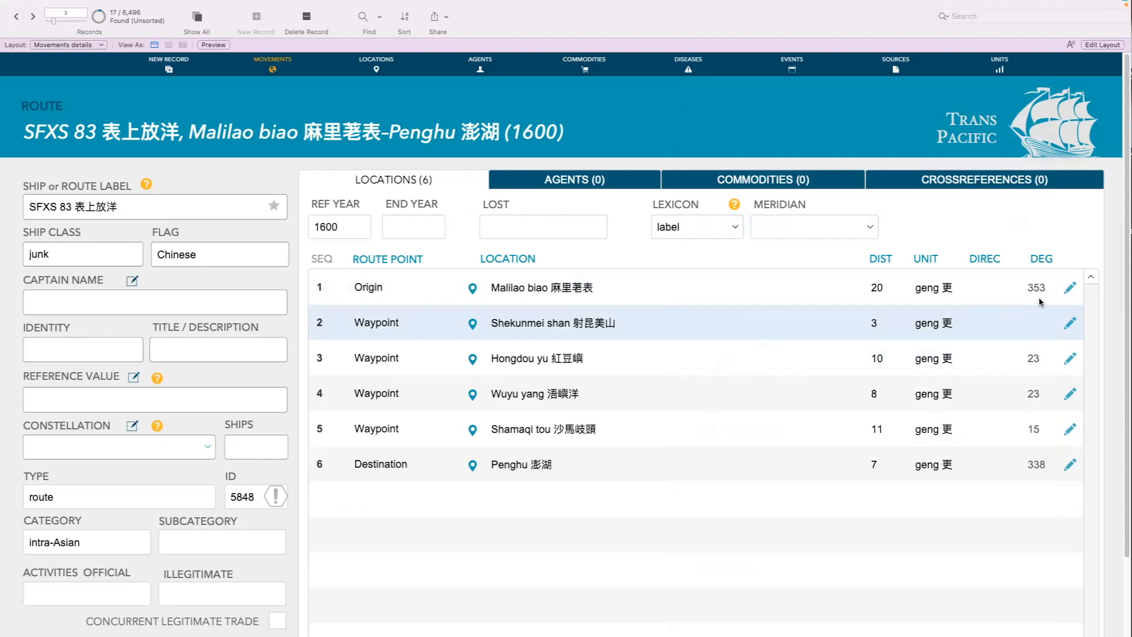
View the available compass directions for the Malilao biao origin point without choosing one
left_click(993, 289)
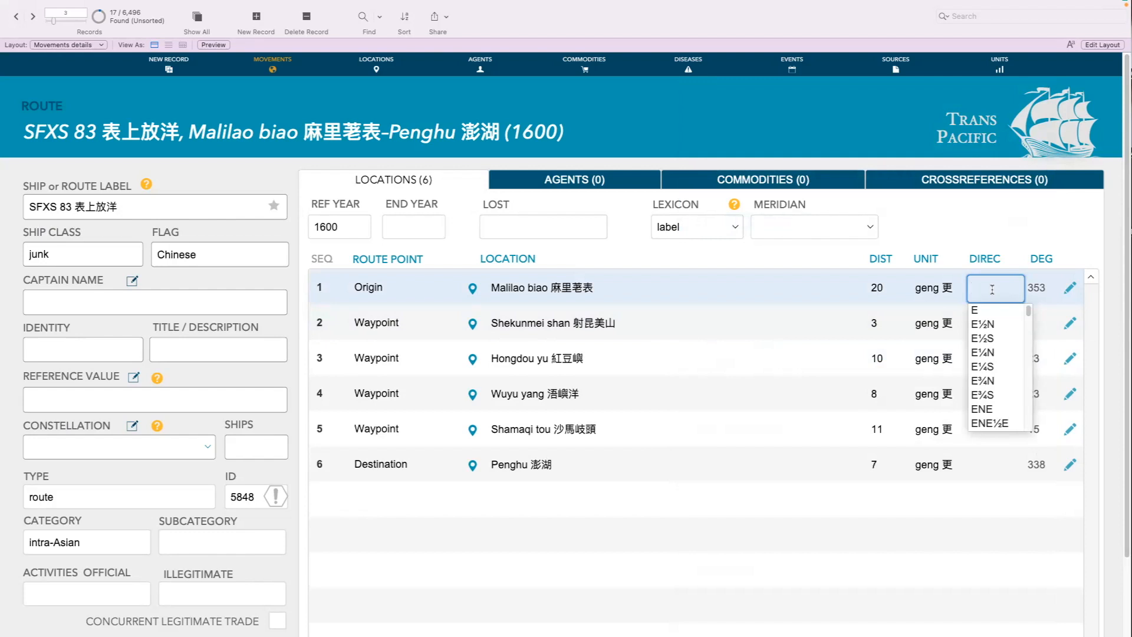
mouse_move(1029, 316)
left_mouse_down()
mouse_move(1022, 434)
mouse_move(1021, 302)
left_mouse_up()
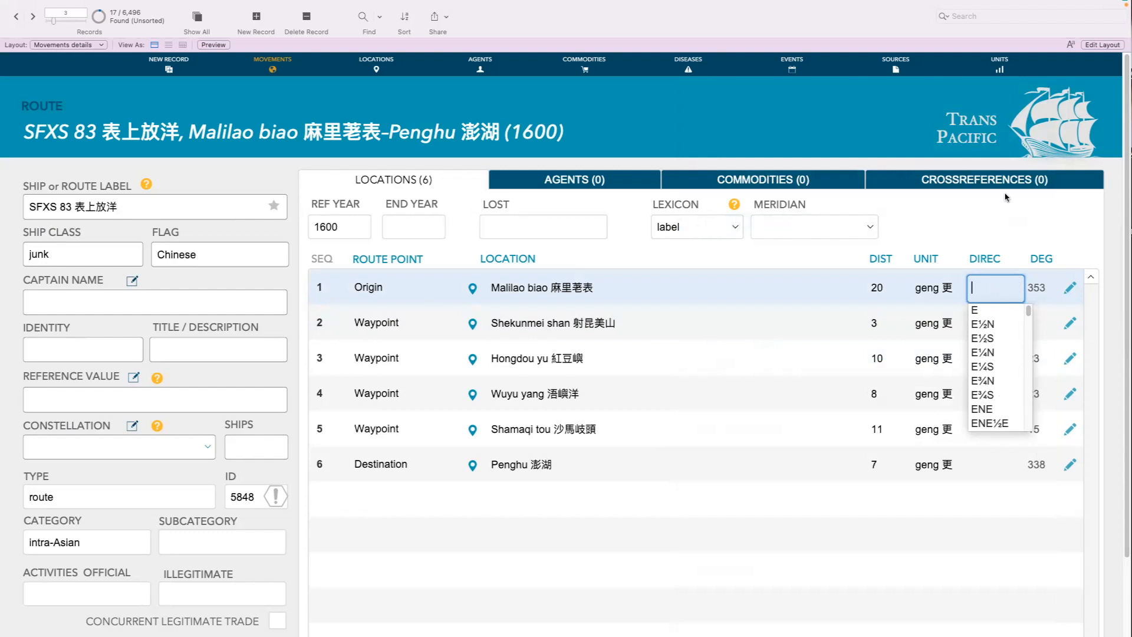
left_click(982, 218)
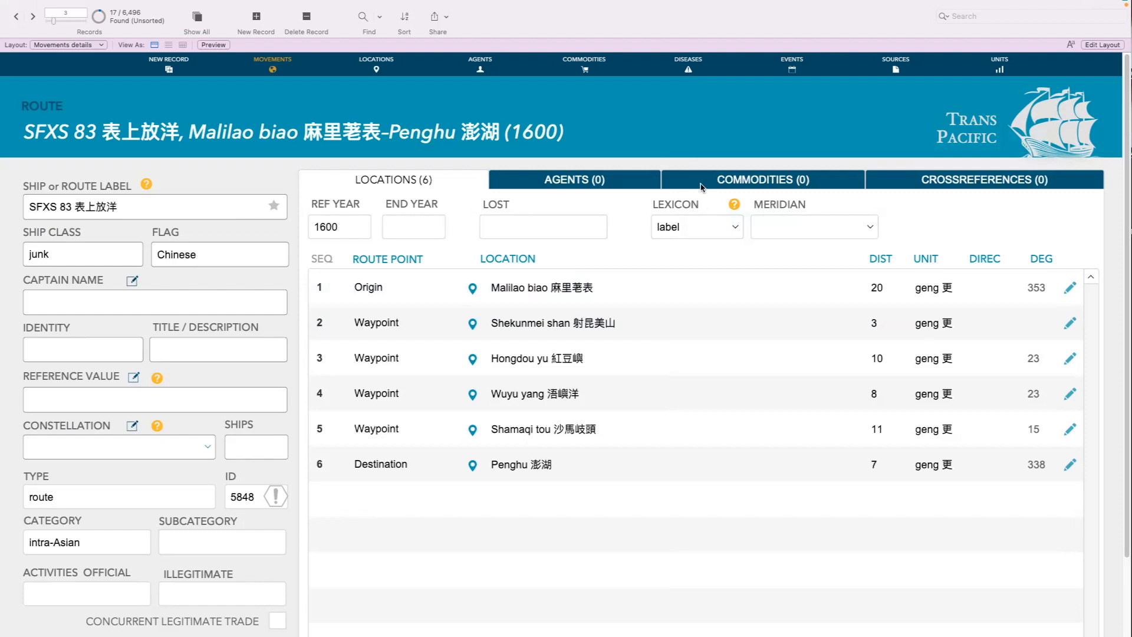
Reopen the Malilao biao origin point's details and examine all its fields, down to calamity and captured by
left_click(1068, 289)
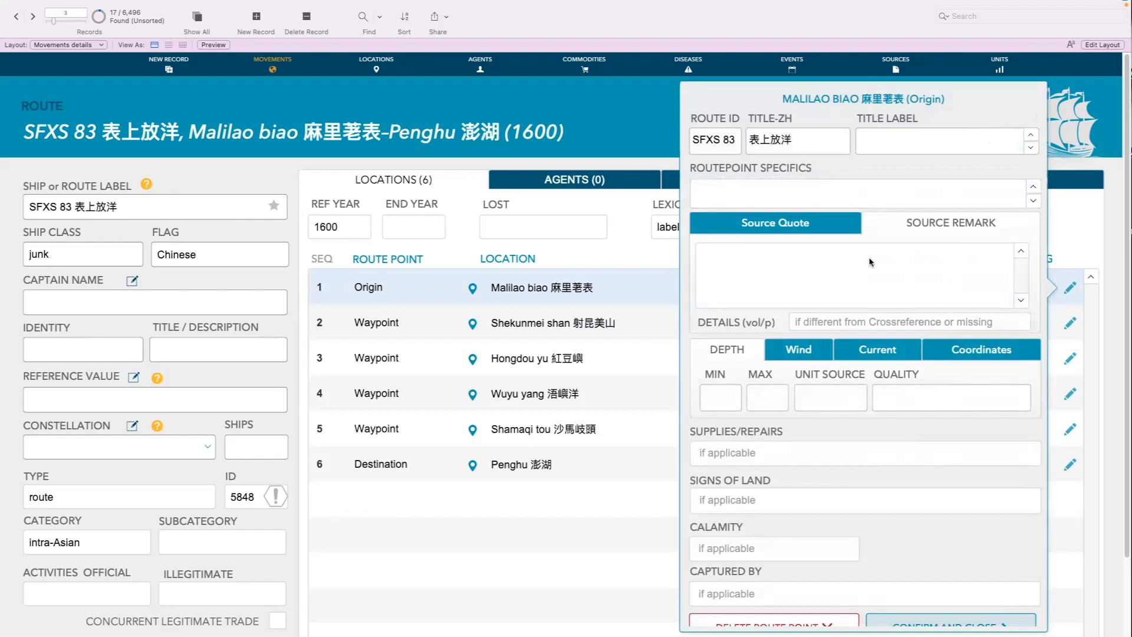
scroll(909, 233, "down", 3)
left_click(578, 488)
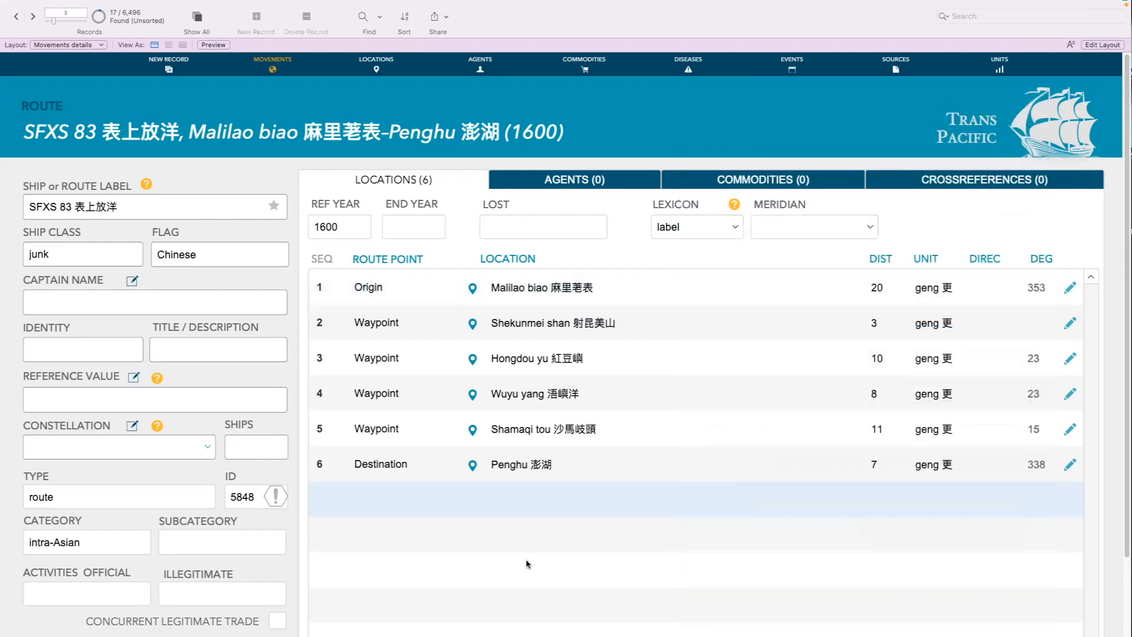
left_click(1071, 287)
scroll(926, 487, "down", 1)
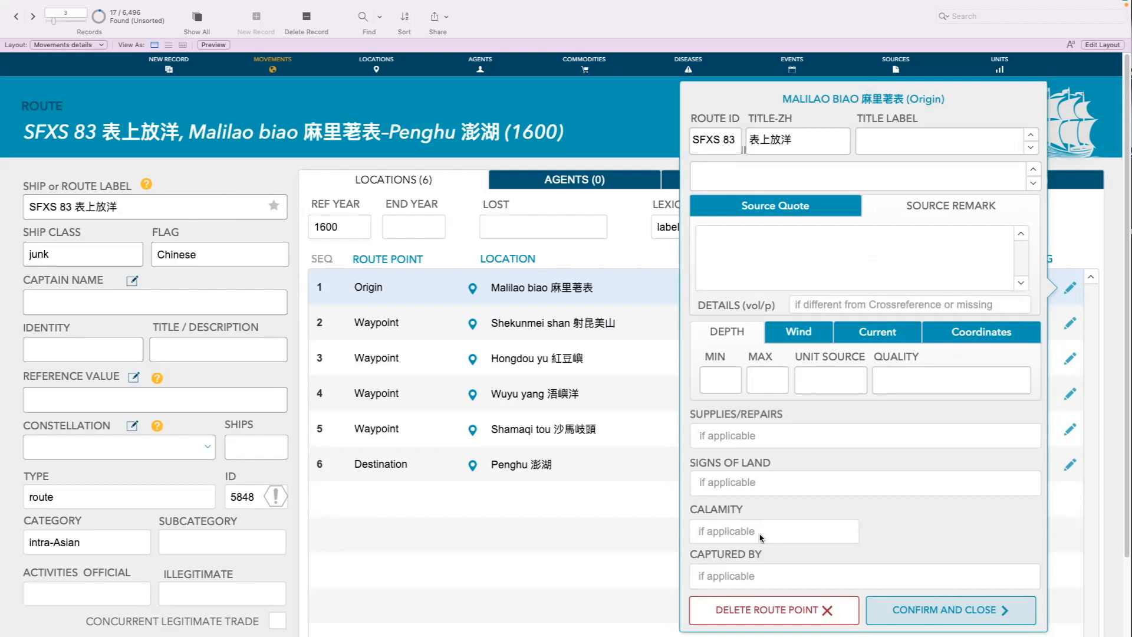
Start a new find request on movements and open the calamity choices in the route point details
mouse_move(376, 11)
left_click(367, 37)
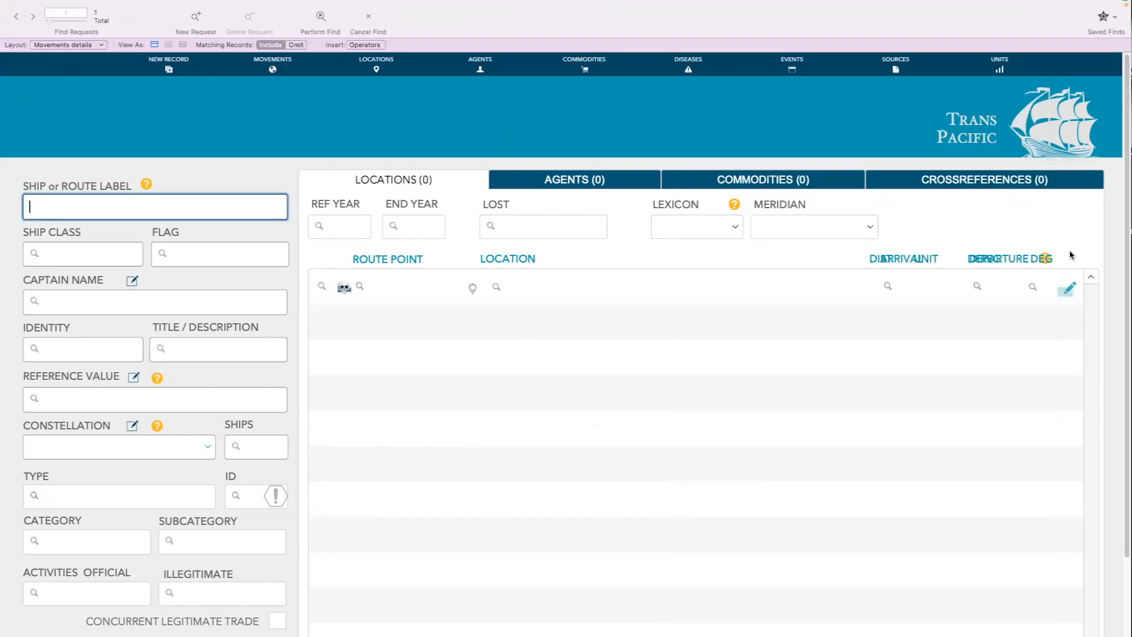
left_click(1068, 288)
left_click(758, 542)
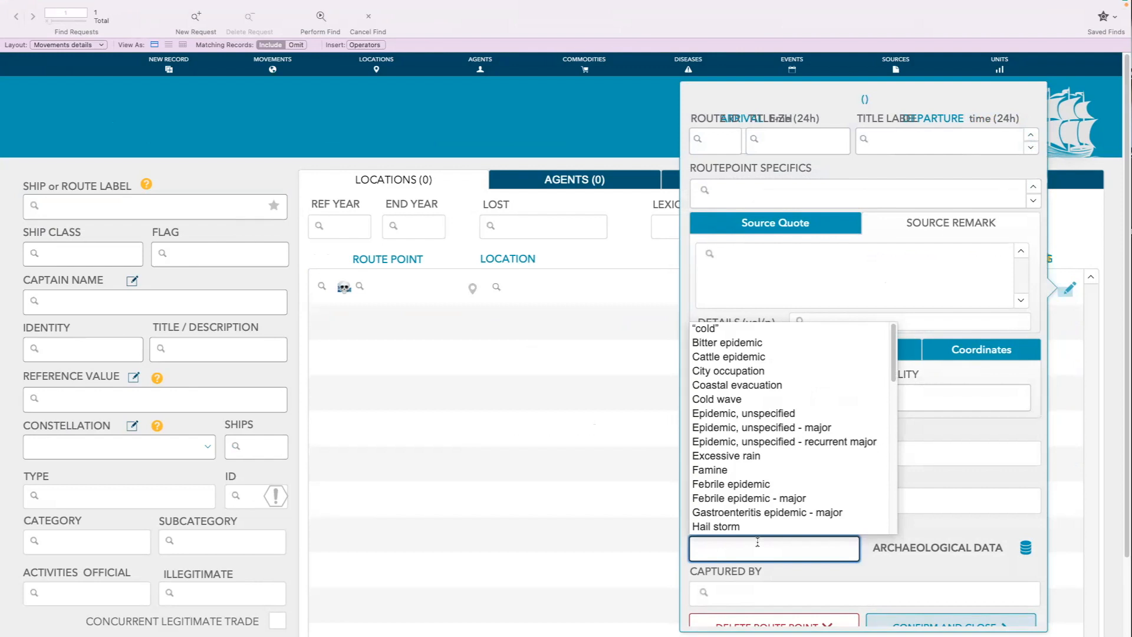
Find all movements with the route point calamity Typhoon and open the Manila origin point's details in the first record
left_click_drag(893, 371, 891, 524)
scroll(884, 490, "up", 5)
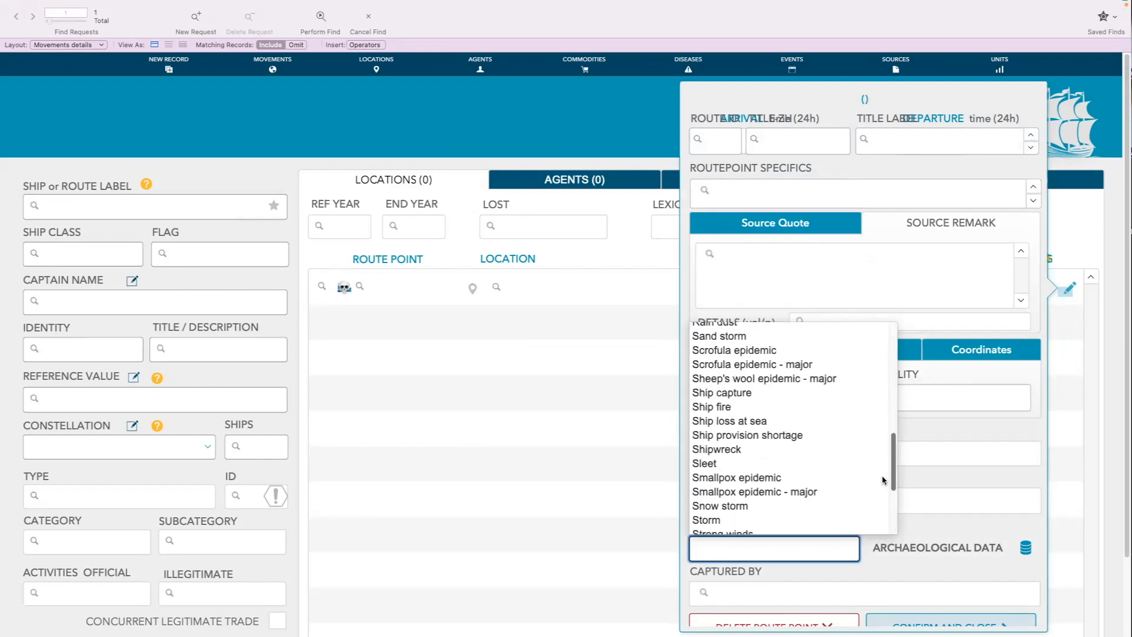
scroll(881, 467, "down", 1)
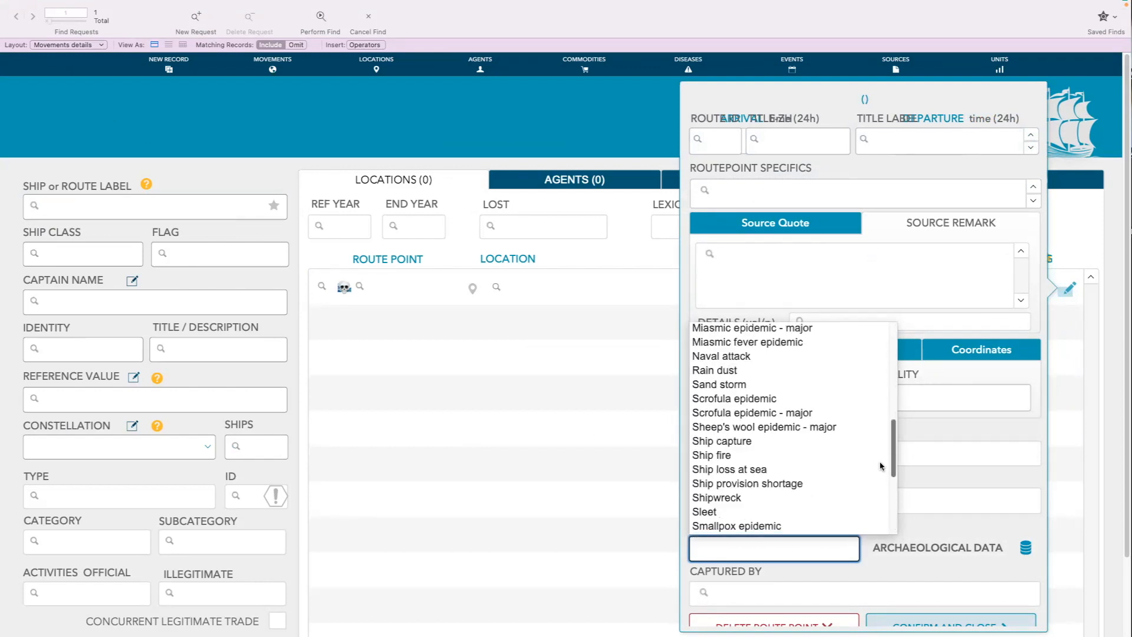
scroll(880, 466, "down", 10)
scroll(887, 520, "down", 1)
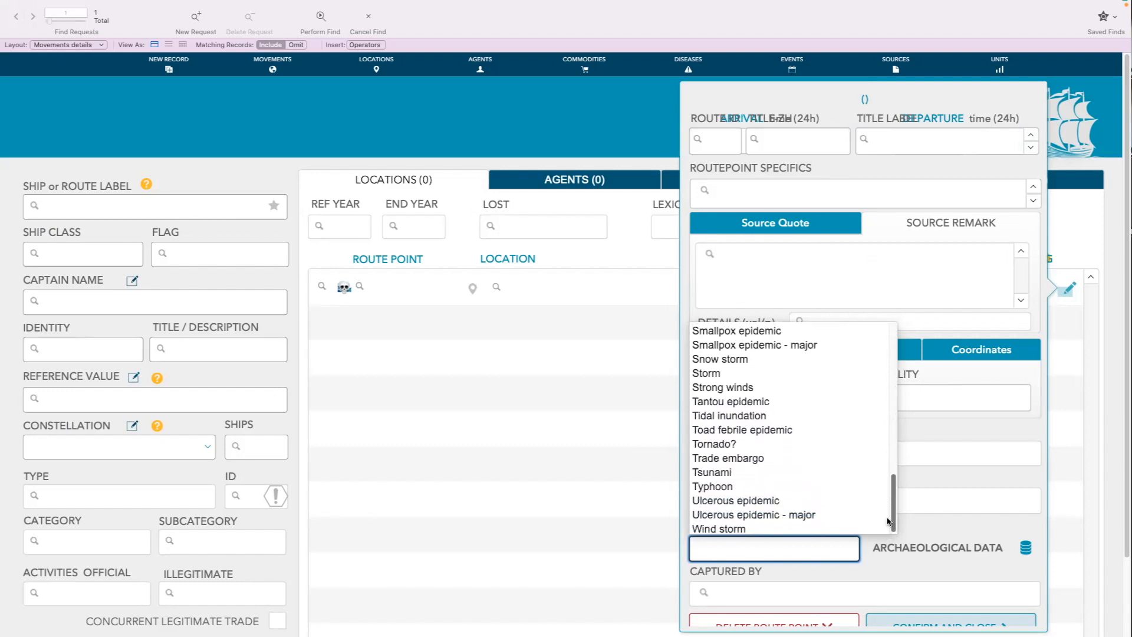
scroll(888, 520, "up", 2)
scroll(884, 518, "down", 1)
scroll(883, 518, "up", 2)
scroll(876, 524, "down", 3)
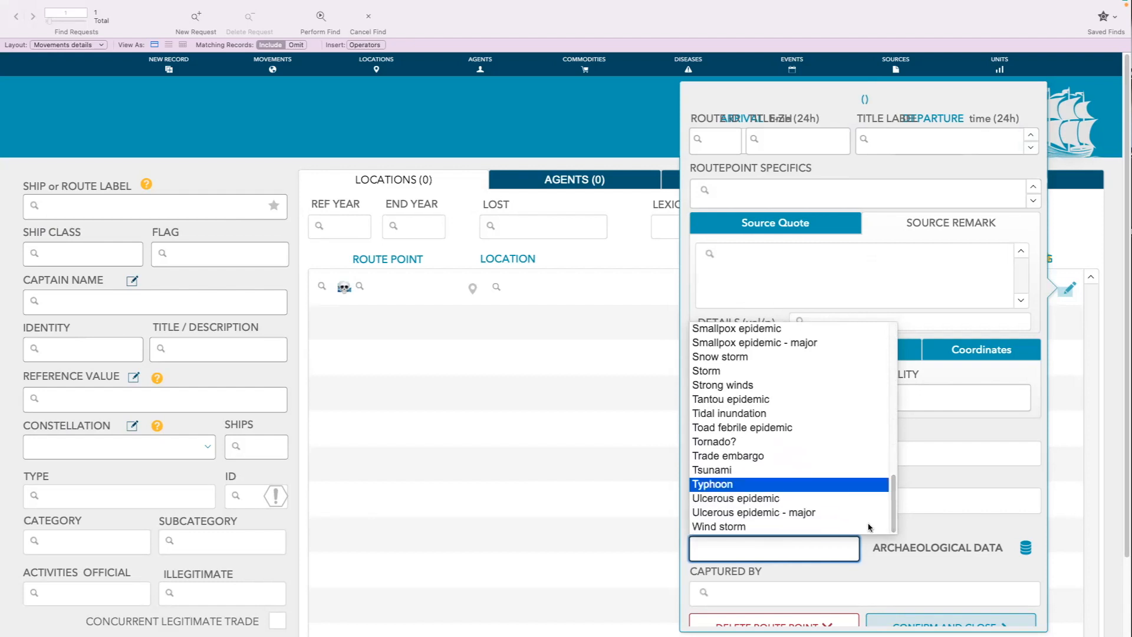
key("Tab")
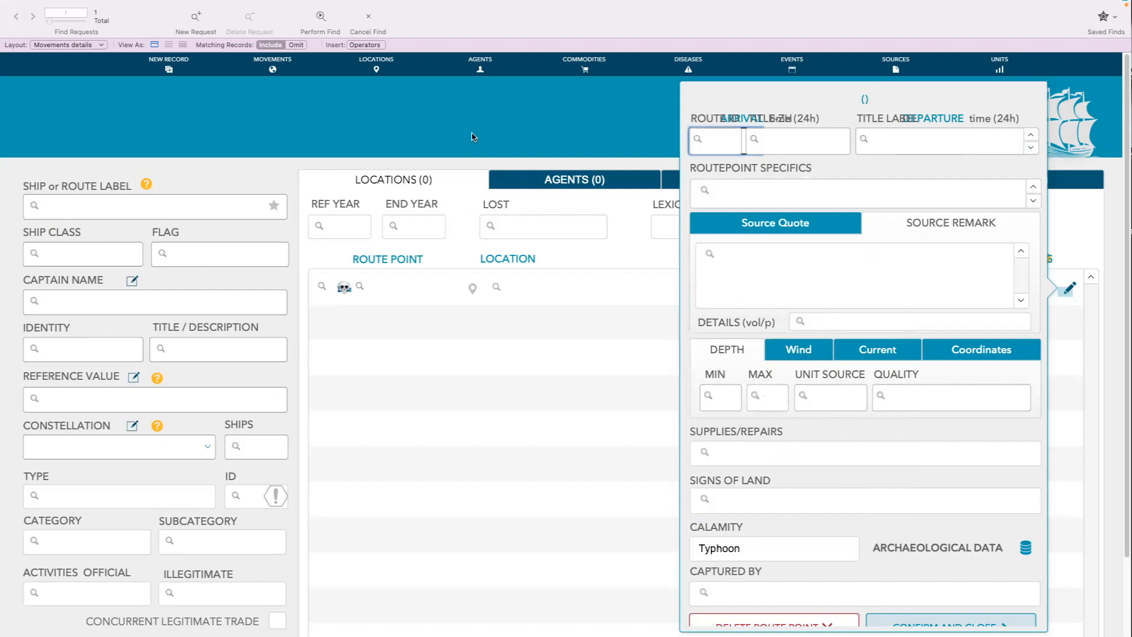
left_click(320, 17)
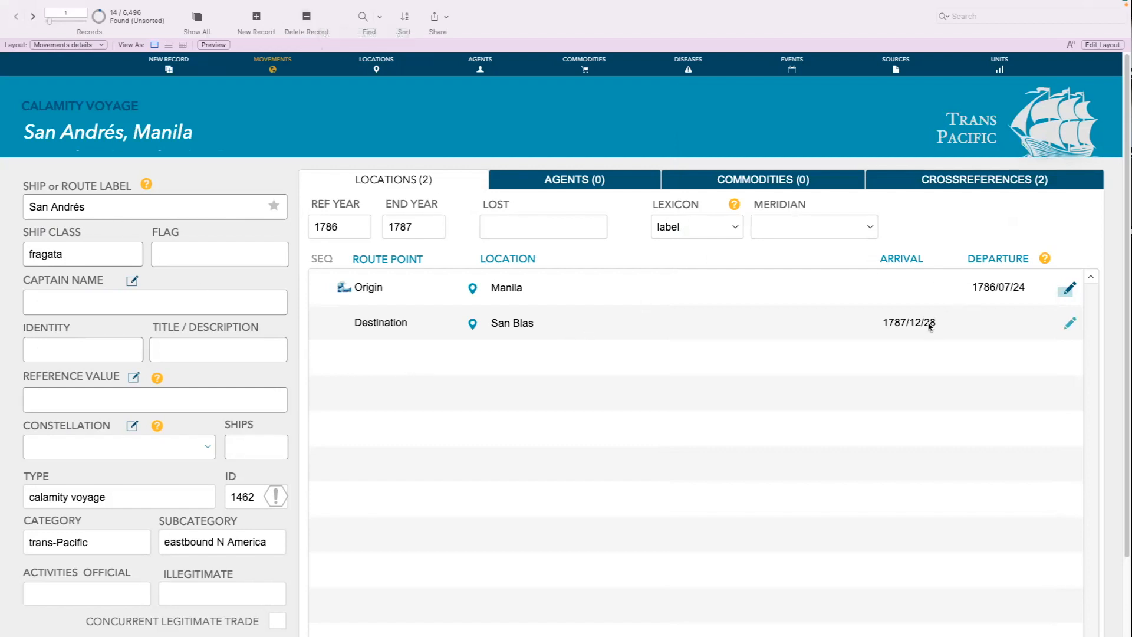
left_click(1072, 295)
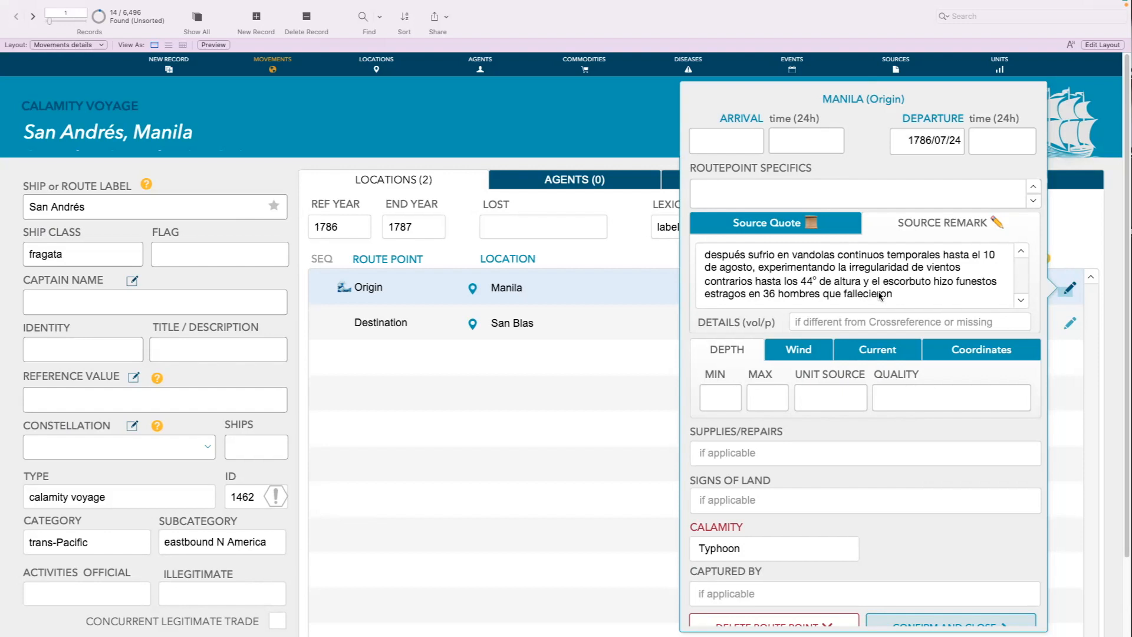
Move the whole passage about storms and scurvy from the Manila origin point's source remark to the start of its source quote
left_click(872, 293)
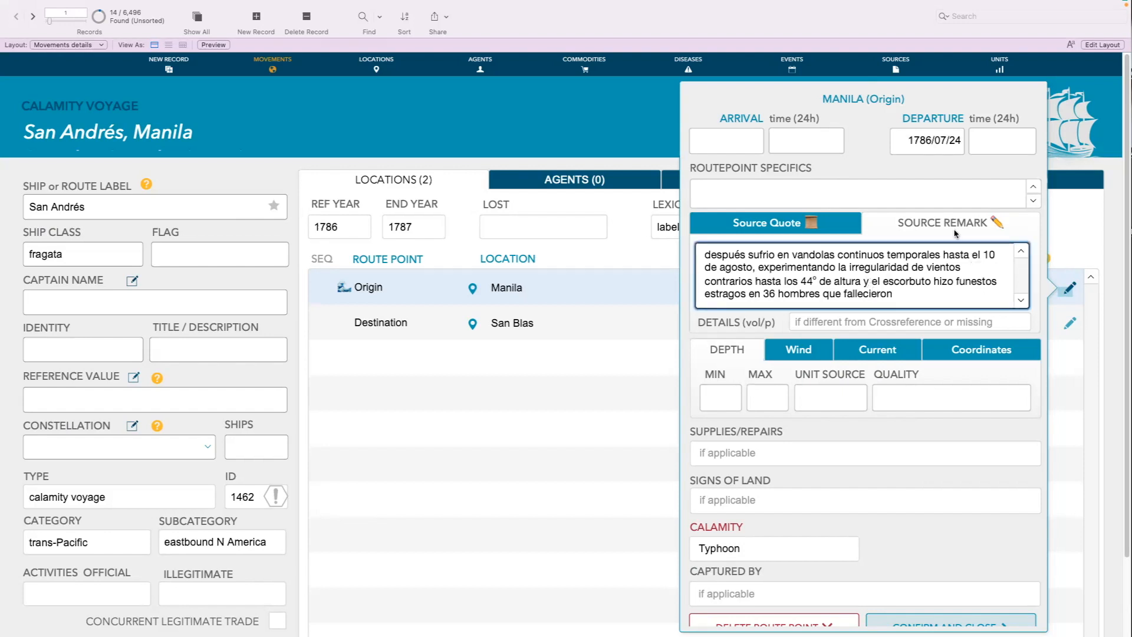
left_click(782, 229)
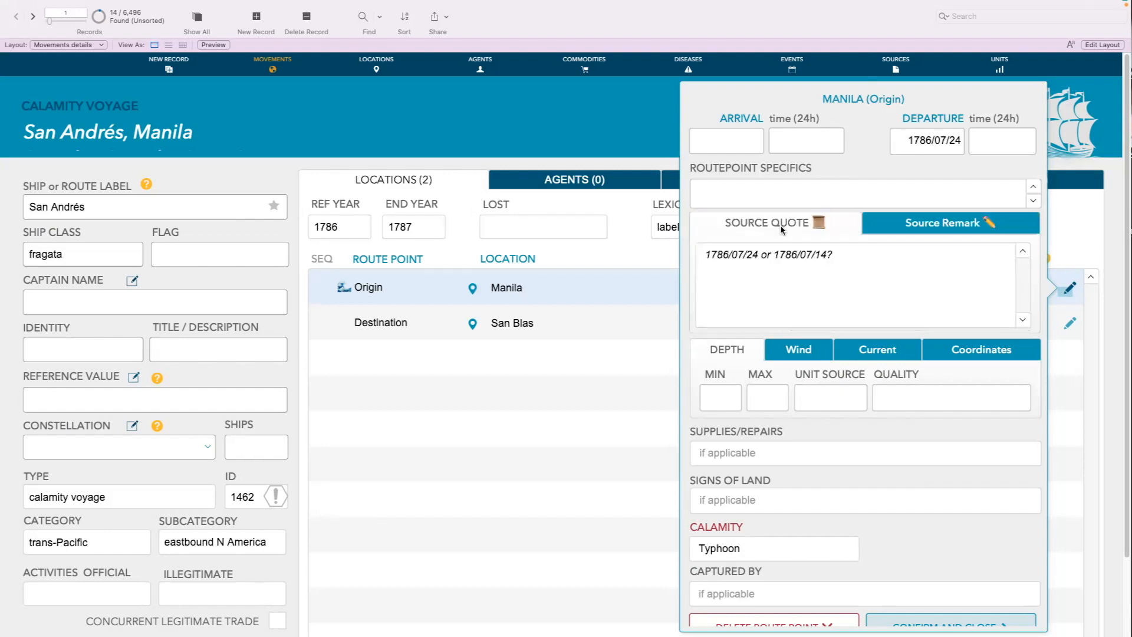
left_click(894, 231)
left_click(845, 260)
triple_click(845, 260)
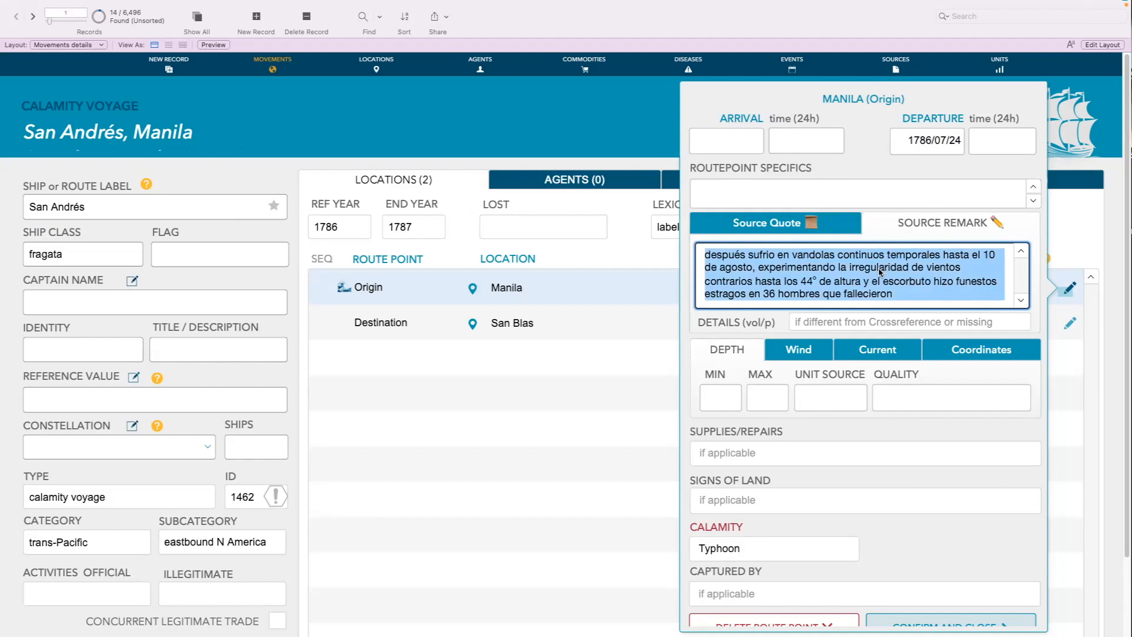
key("super+x")
left_click(827, 226)
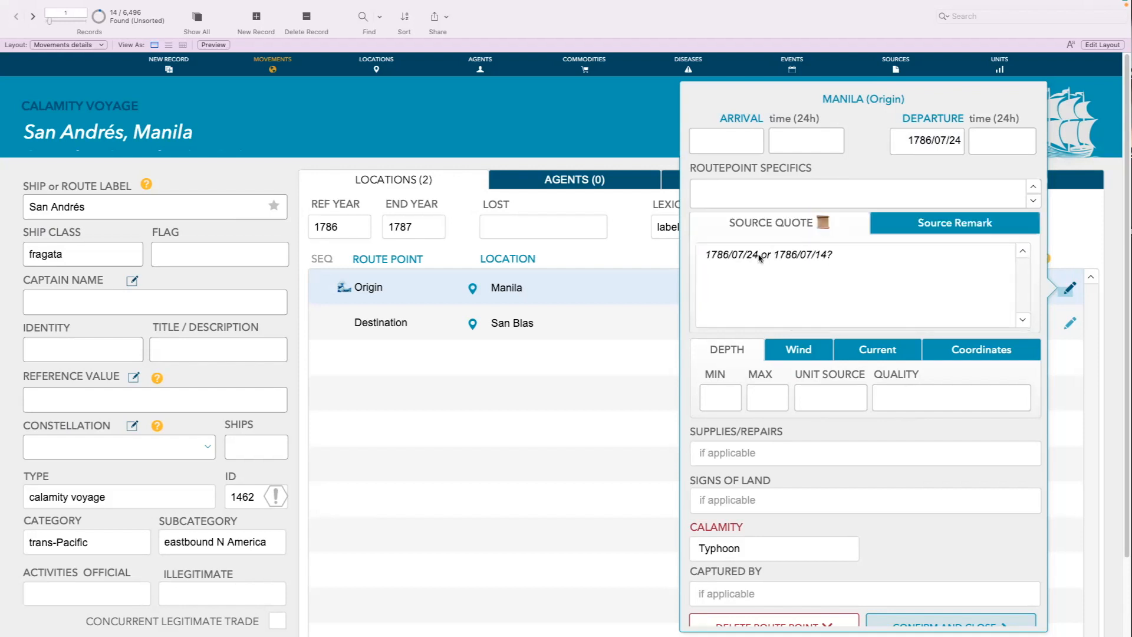
left_click(709, 257)
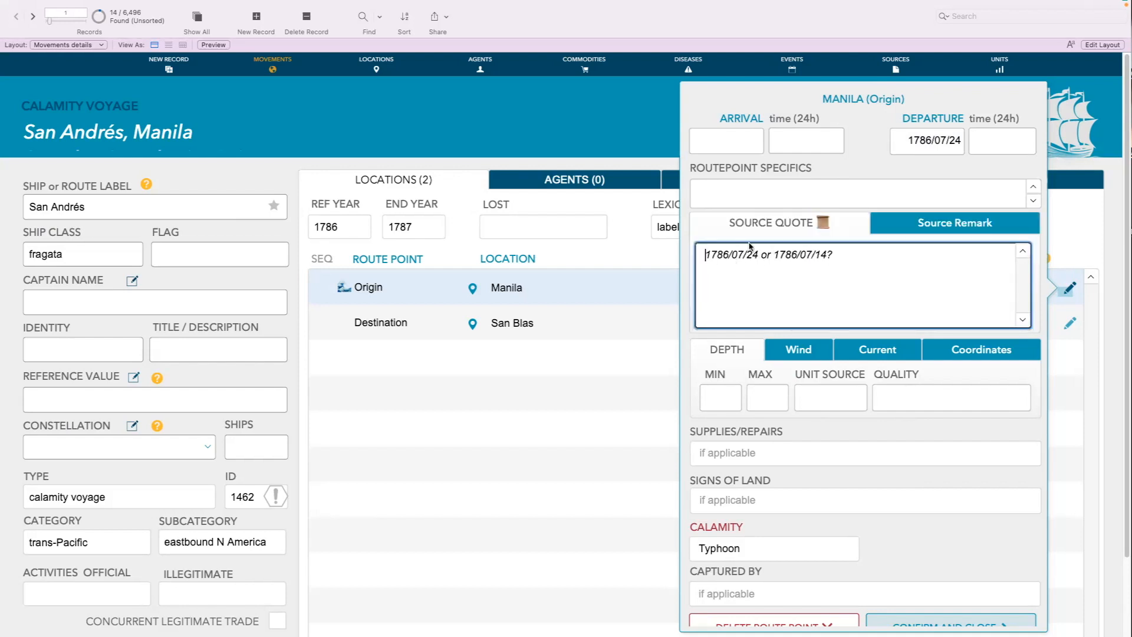
key("super+v")
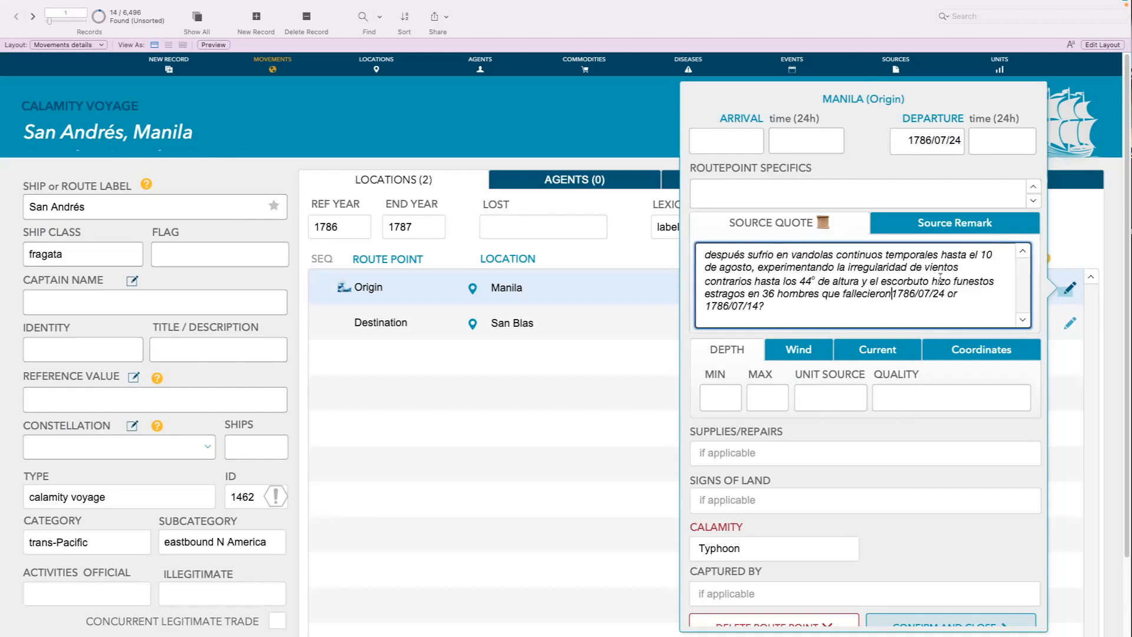
Move the note "1786/07/24 or 1786/07/14?" from the end of the source quote to the source remark and close the details
left_click_drag(899, 292, 912, 302)
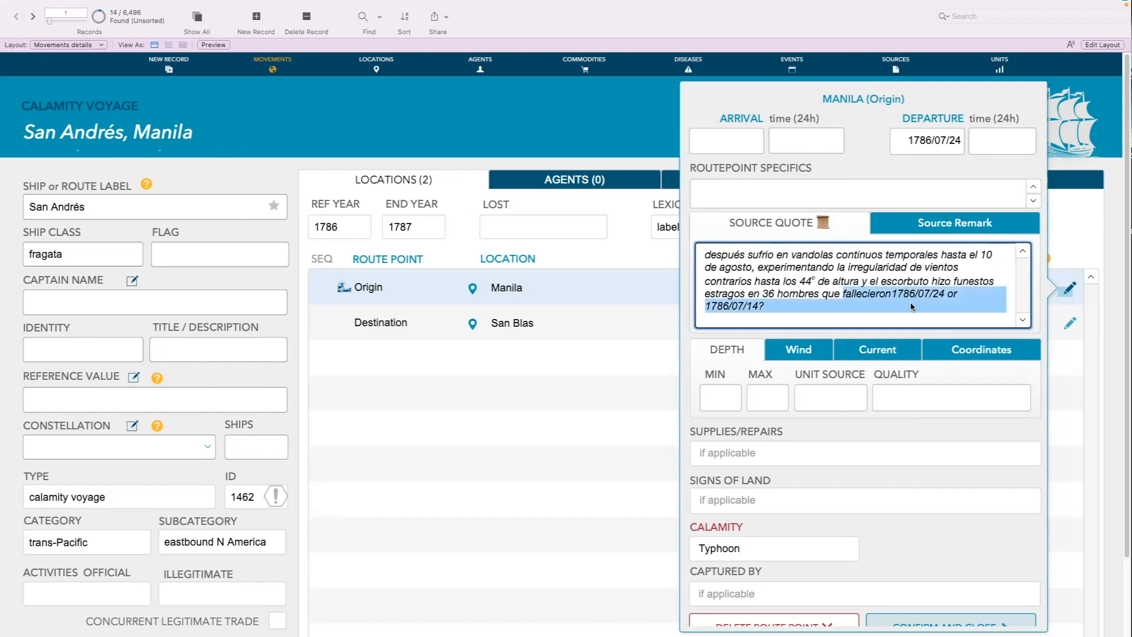
left_click(912, 298)
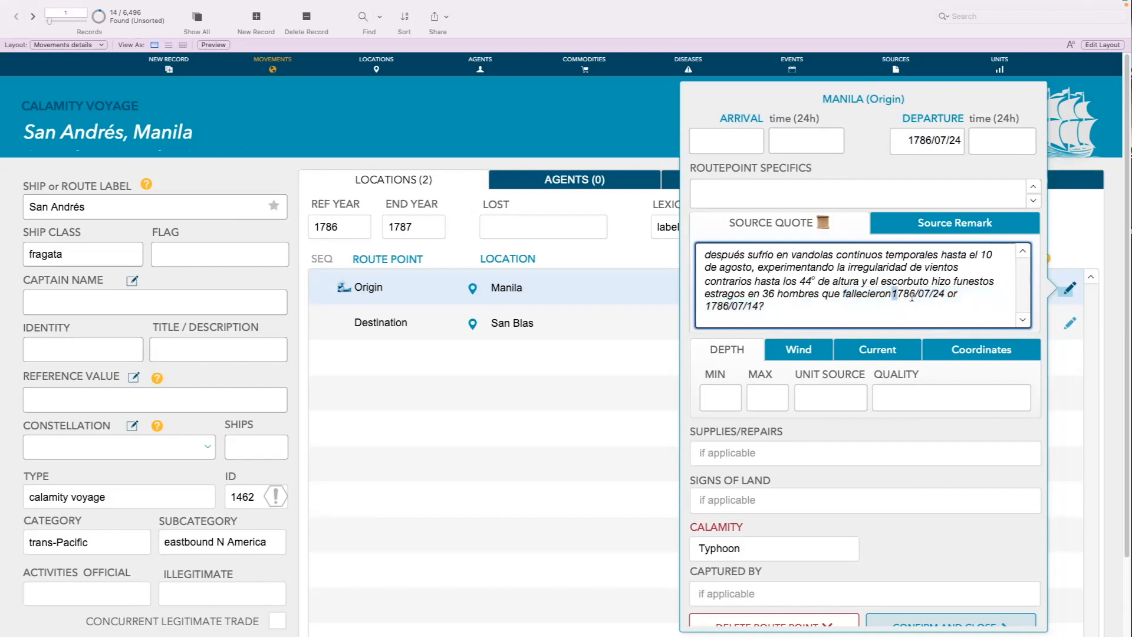
left_click_drag(892, 293, 941, 314)
key("BackSpace")
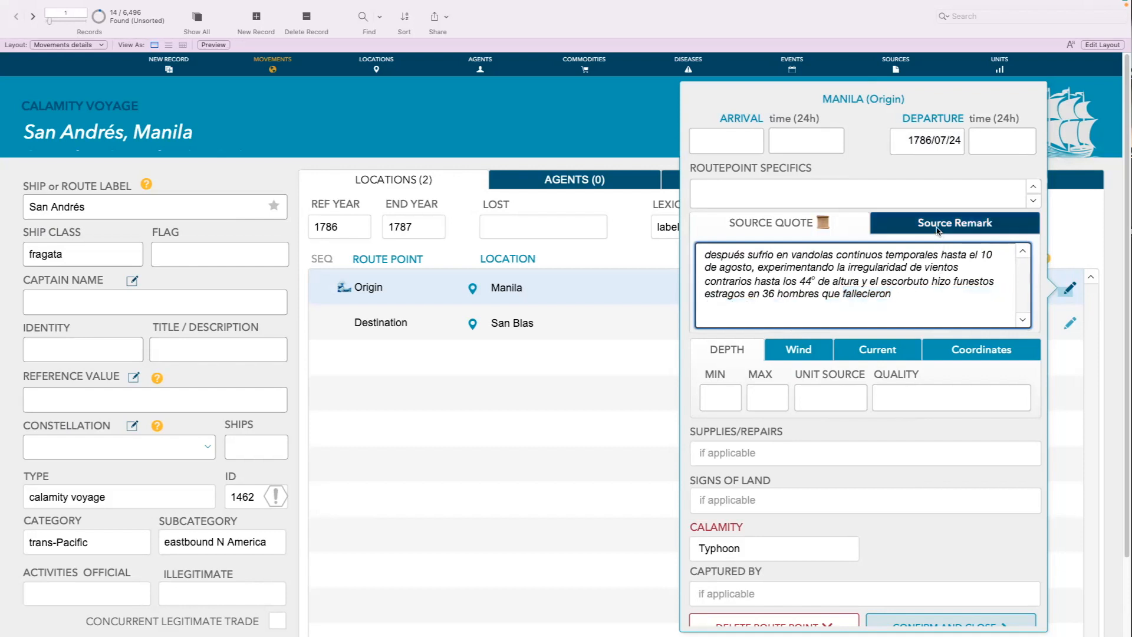
left_click(938, 227)
left_click(822, 253)
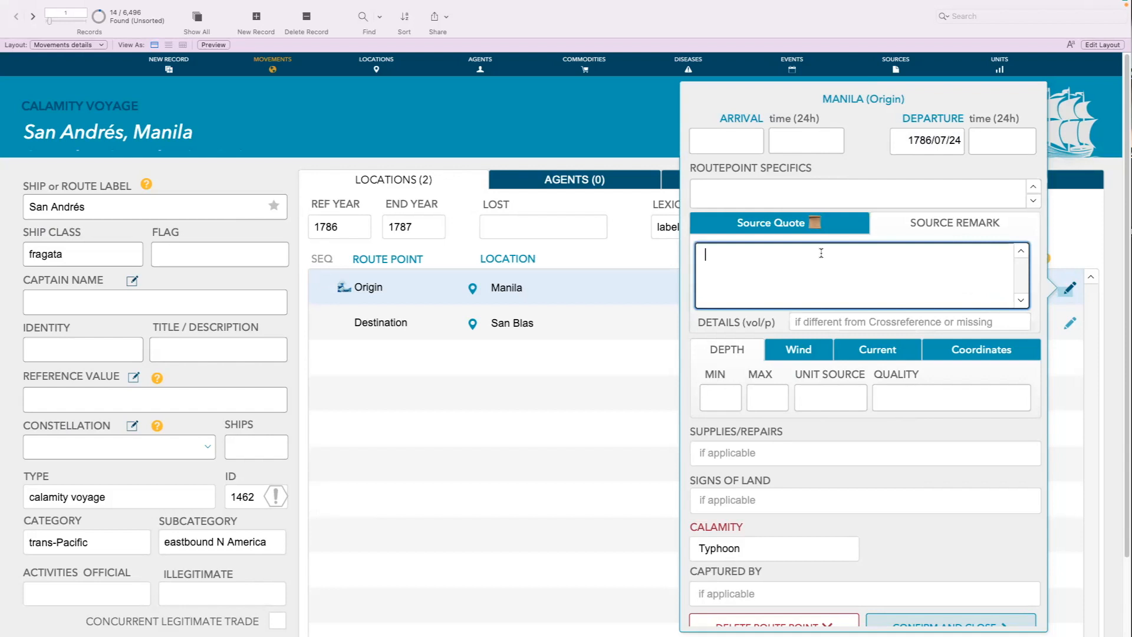
key("super+v")
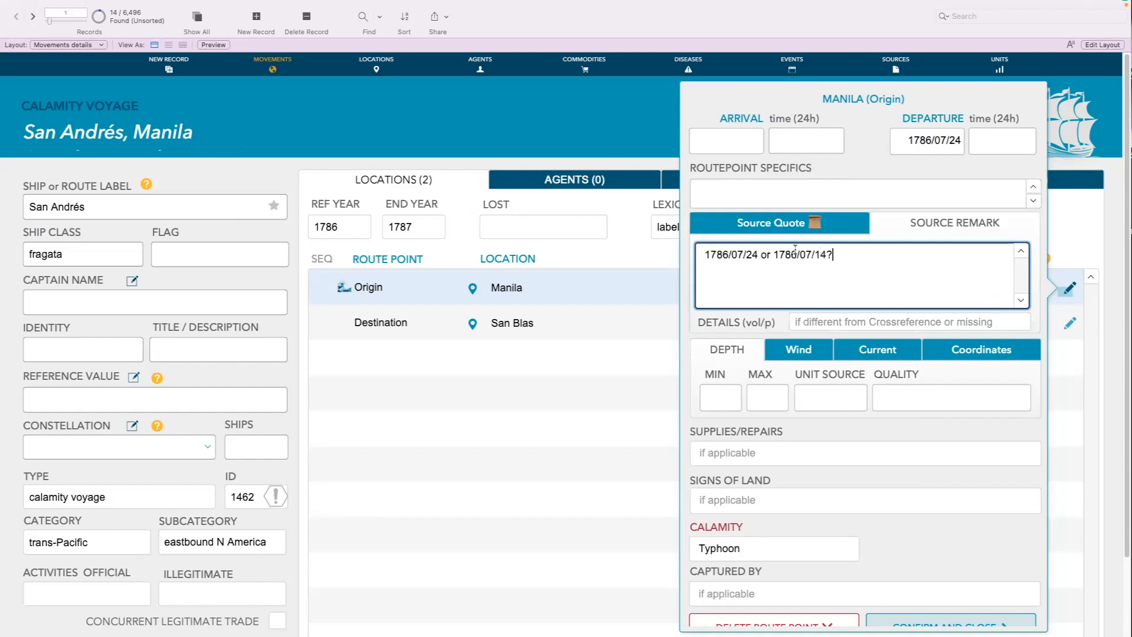
left_click(600, 377)
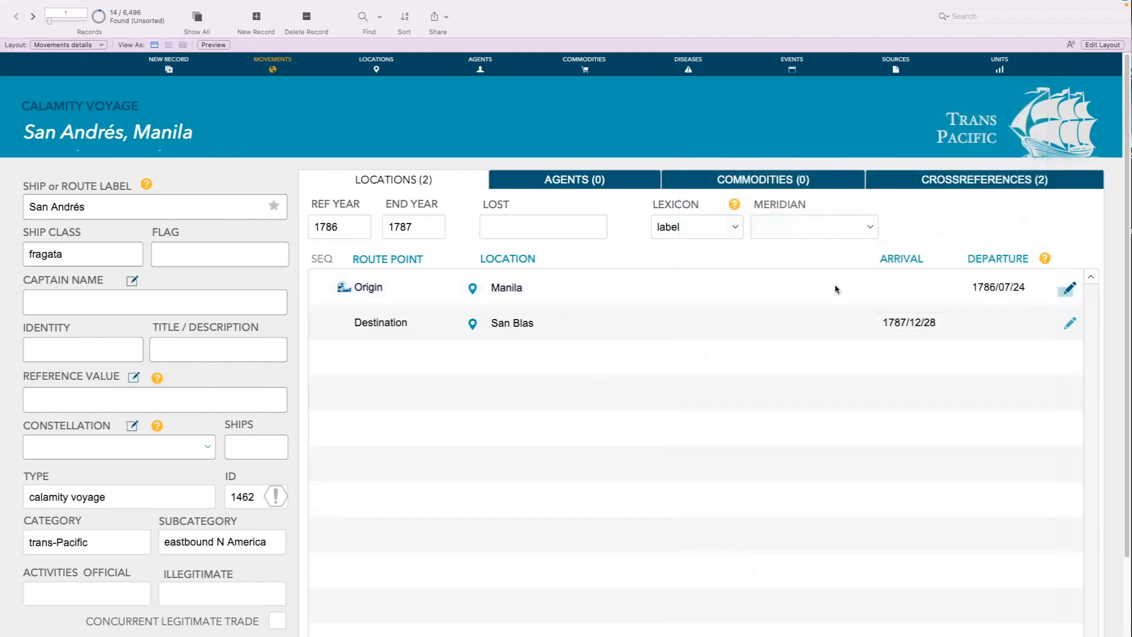
Reopen the Manila origin point's details to check its source remark and source quote
left_click(1071, 287)
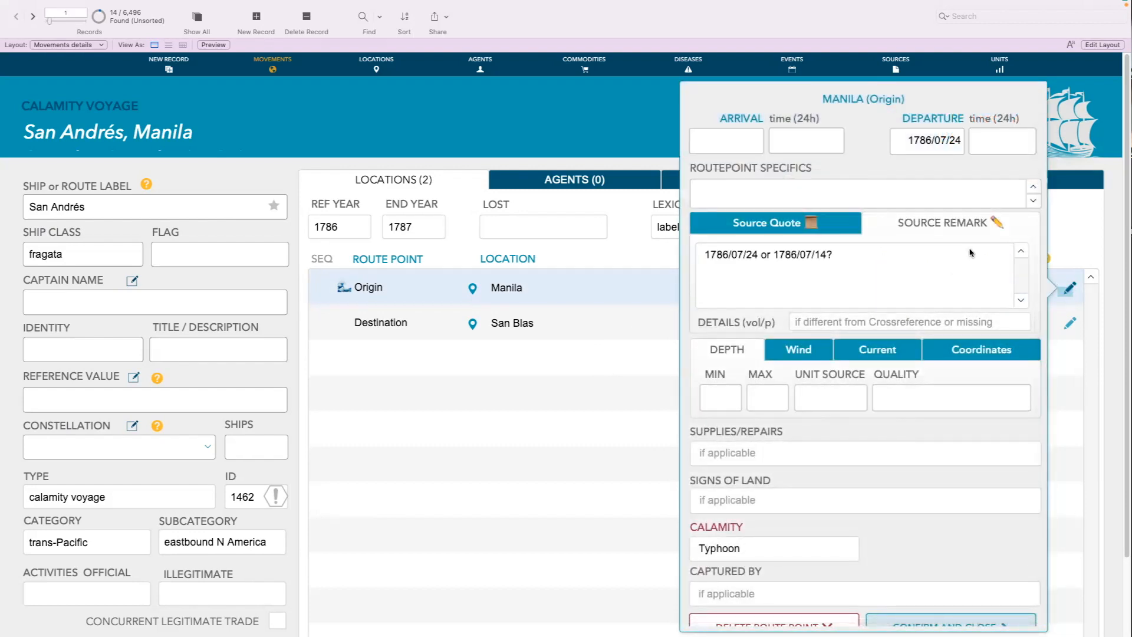
left_click(819, 229)
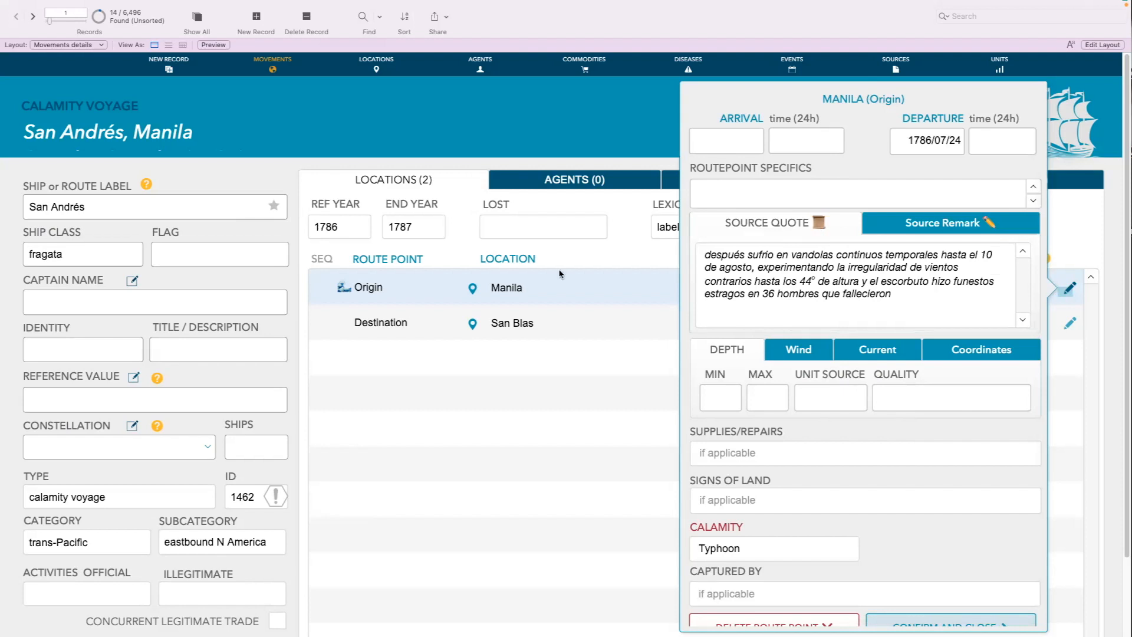
left_click(573, 367)
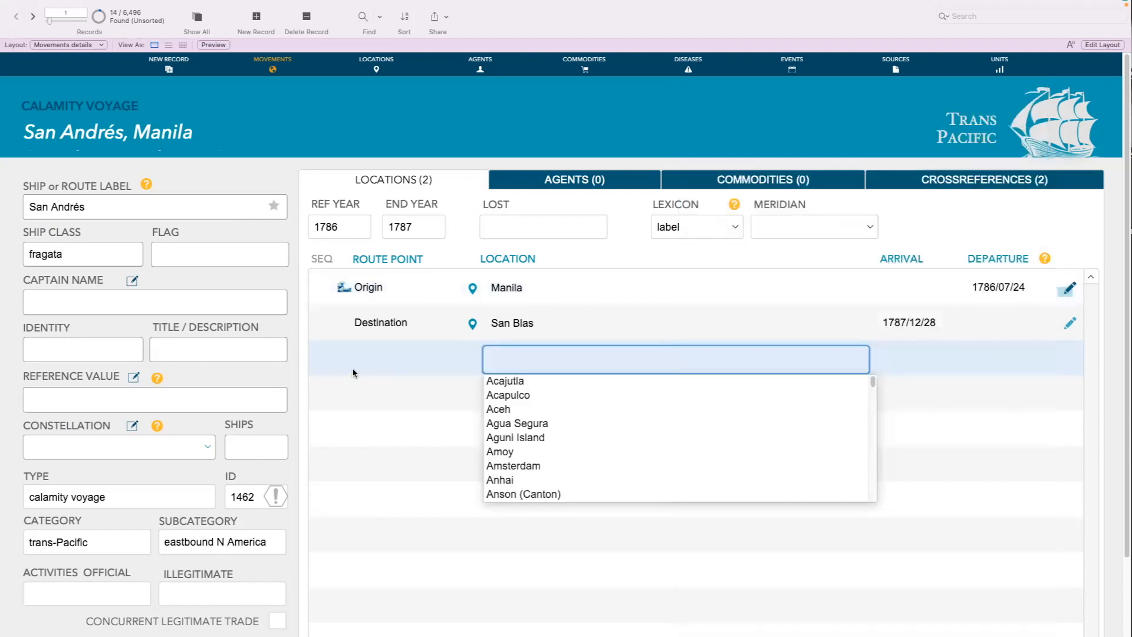
left_click(579, 206)
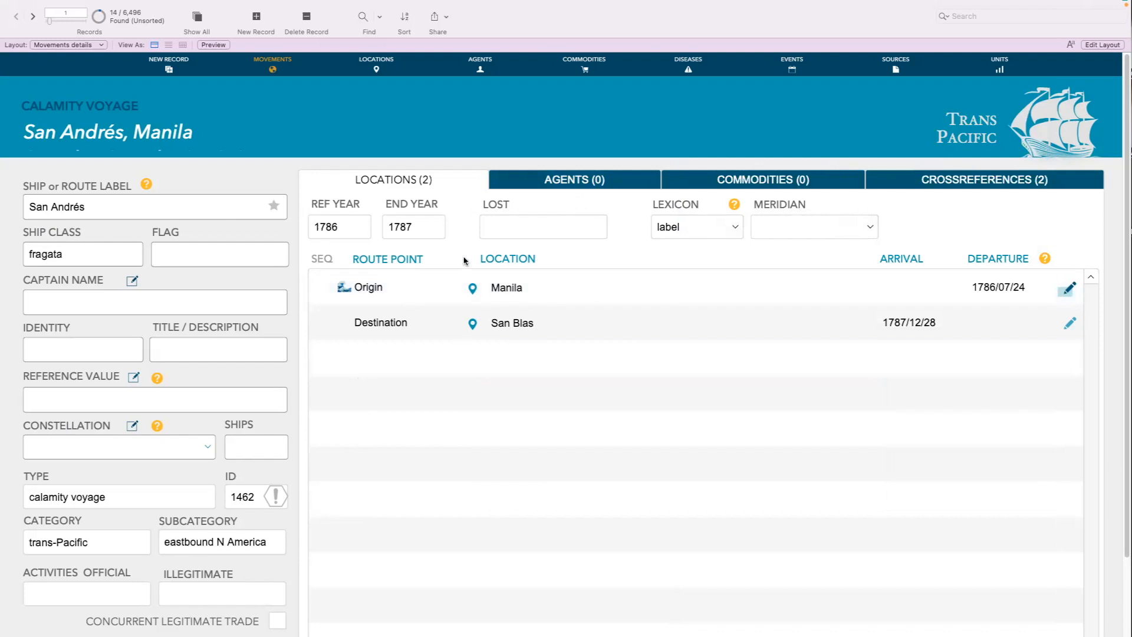
left_click(1070, 287)
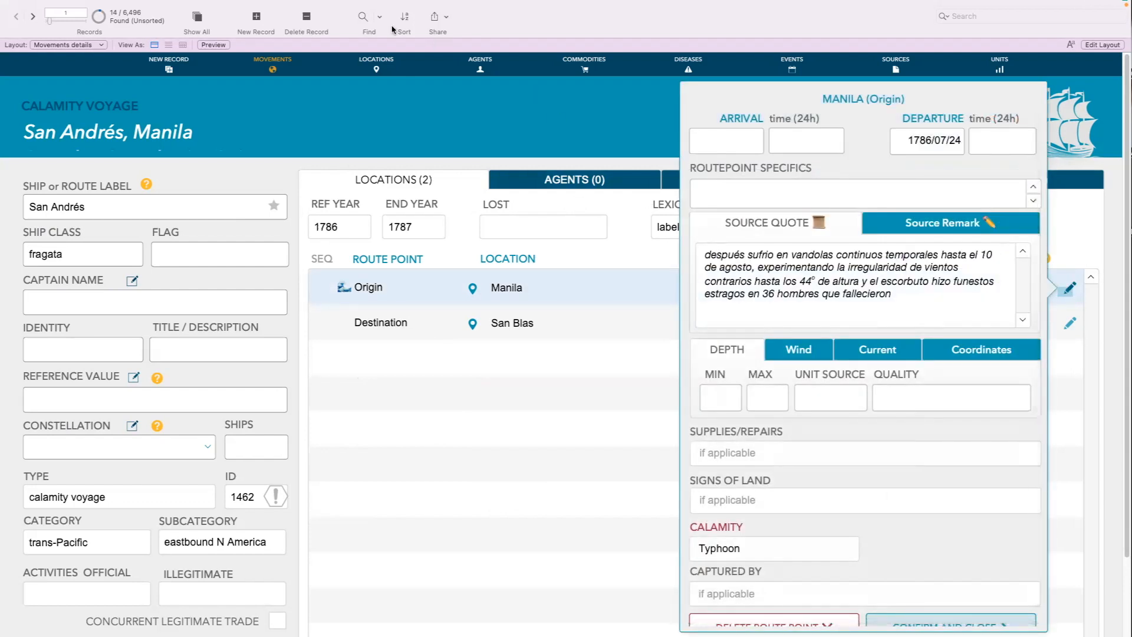
Start a new find request on movements and browse the list of calamity choices in the route point details
left_click(362, 18)
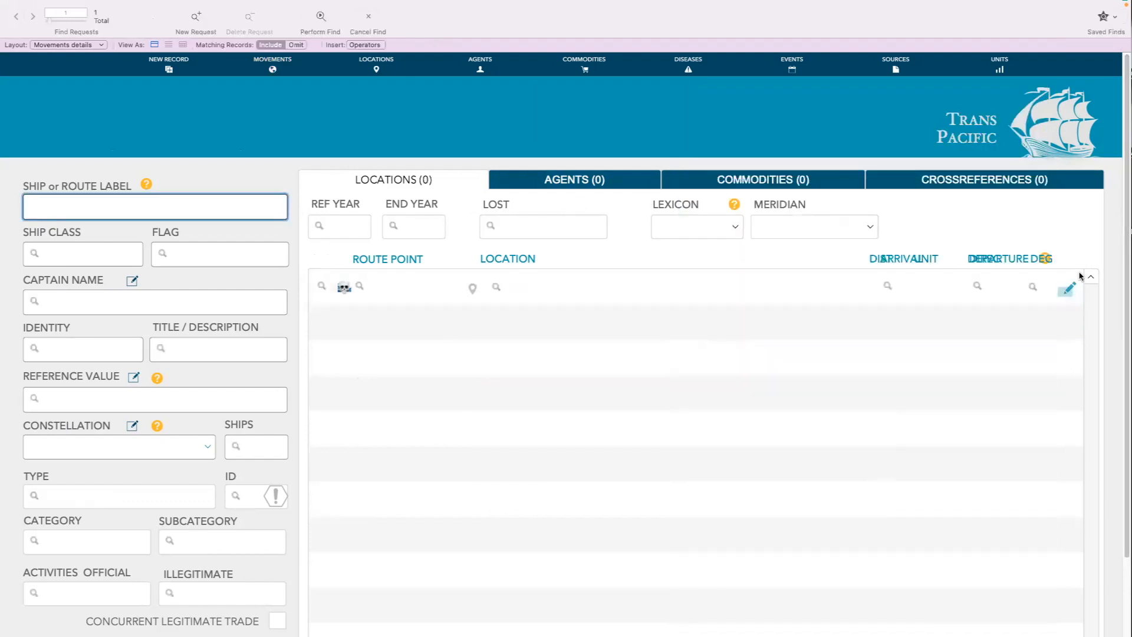
scroll(860, 498, "down", 3)
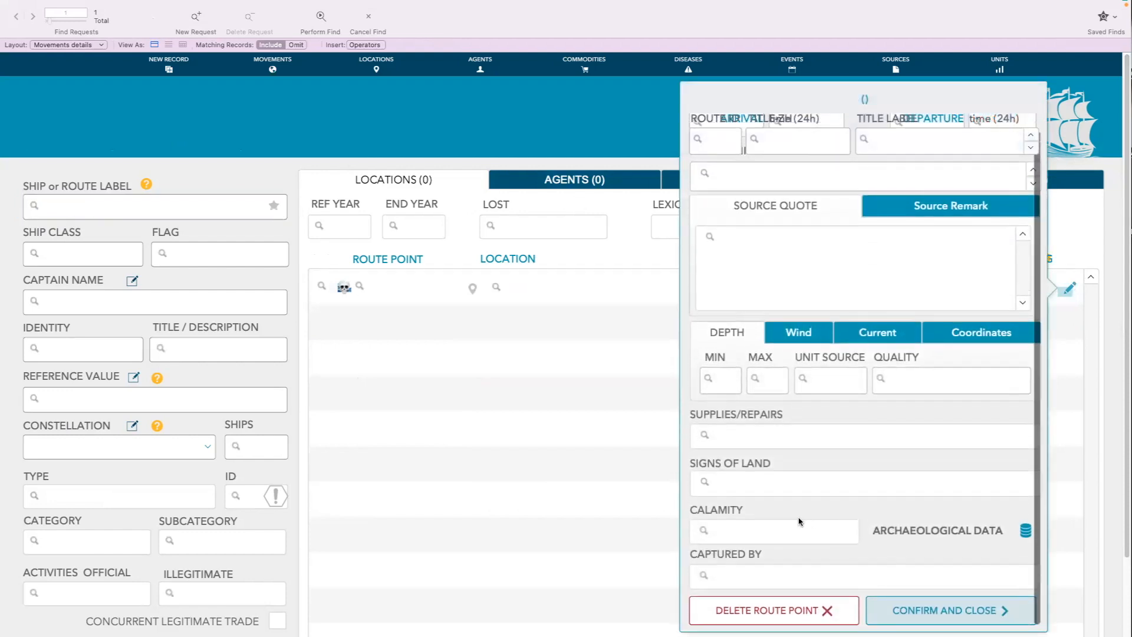
left_click(772, 529)
scroll(799, 400, "down", 10)
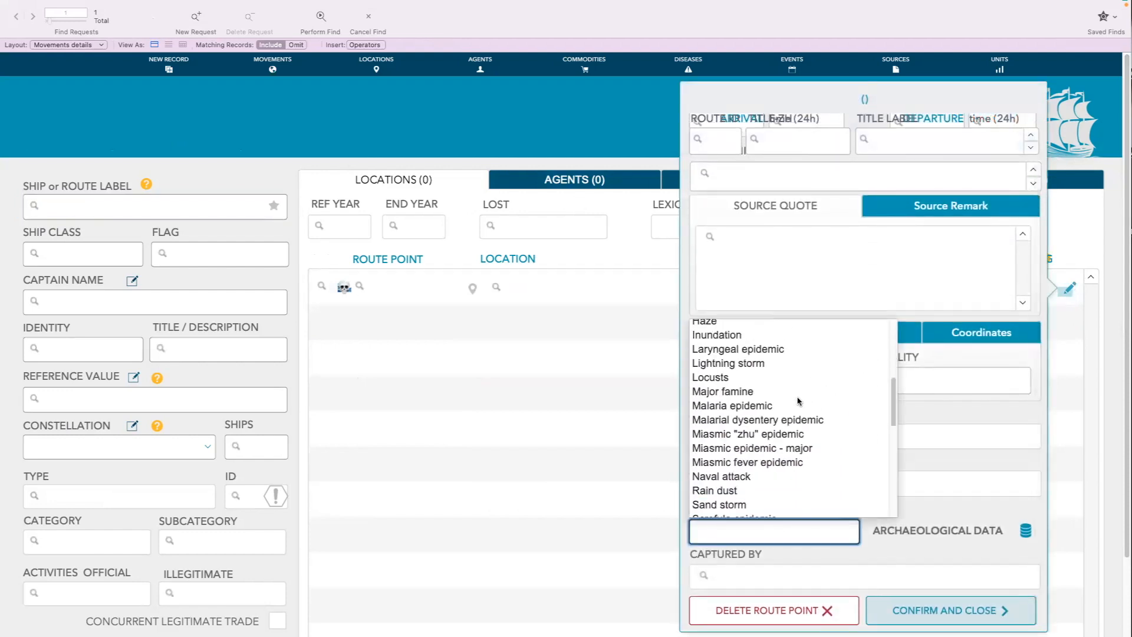
scroll(799, 401, "up", 10)
scroll(798, 401, "down", 10)
scroll(798, 402, "up", 10)
scroll(799, 401, "down", 5)
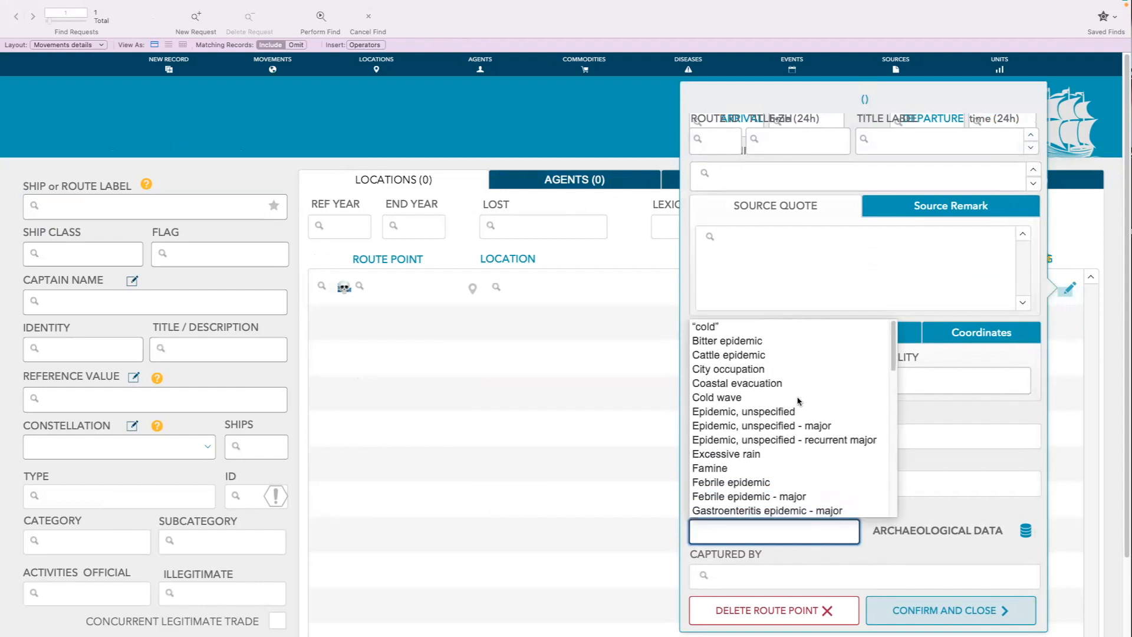
Find all movements whose route point calamity is typhoon
left_click(724, 528)
type("typh")
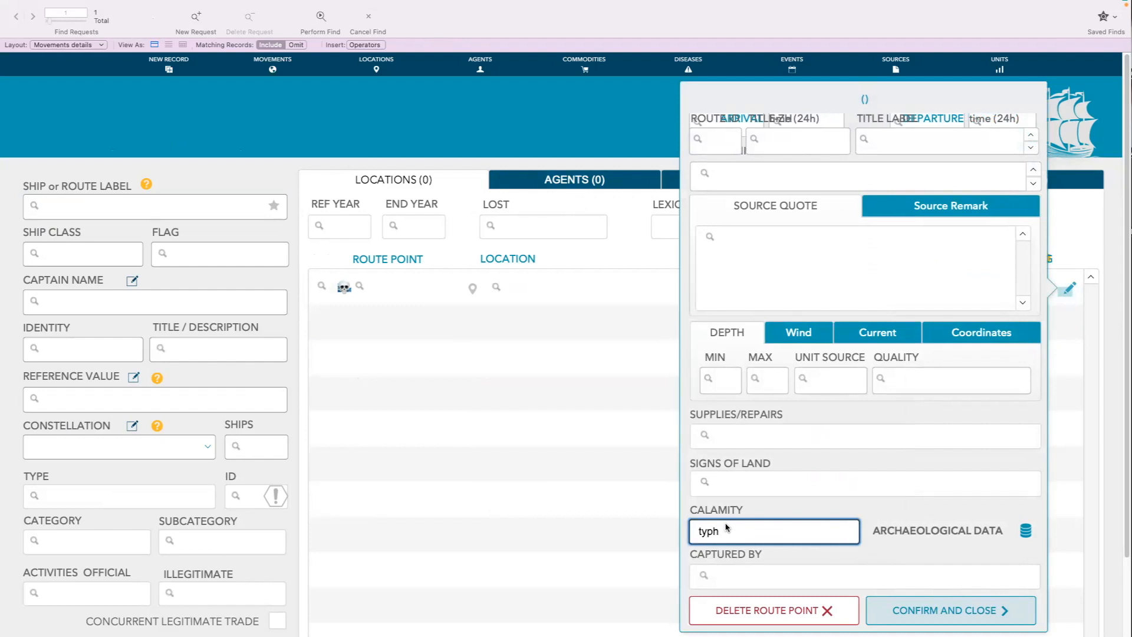
key("BackSpace")
key("BackSpace")
type("typho")
key("Return")
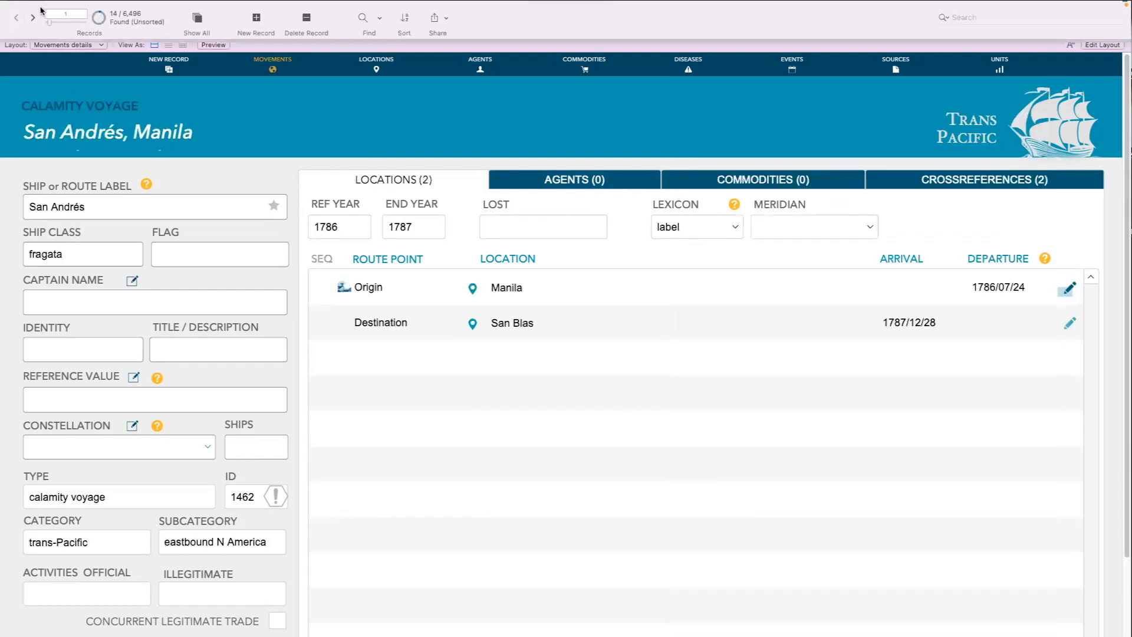
Go to the second found record and examine the details of its Marianas wreck cause and wreck route points
left_click(32, 40)
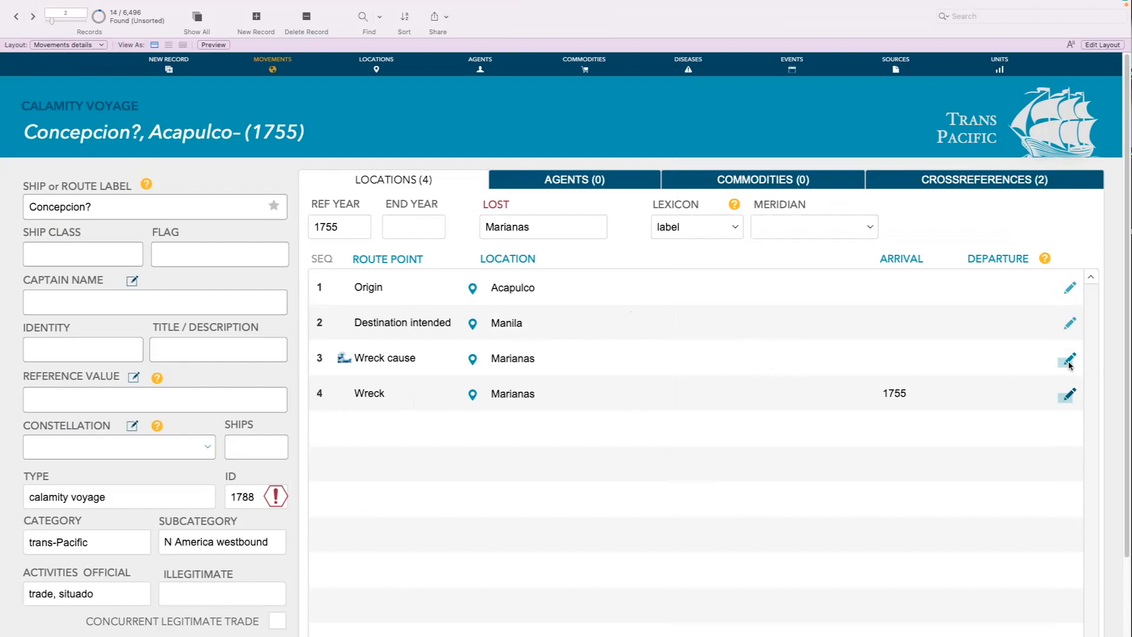
left_click(1068, 394)
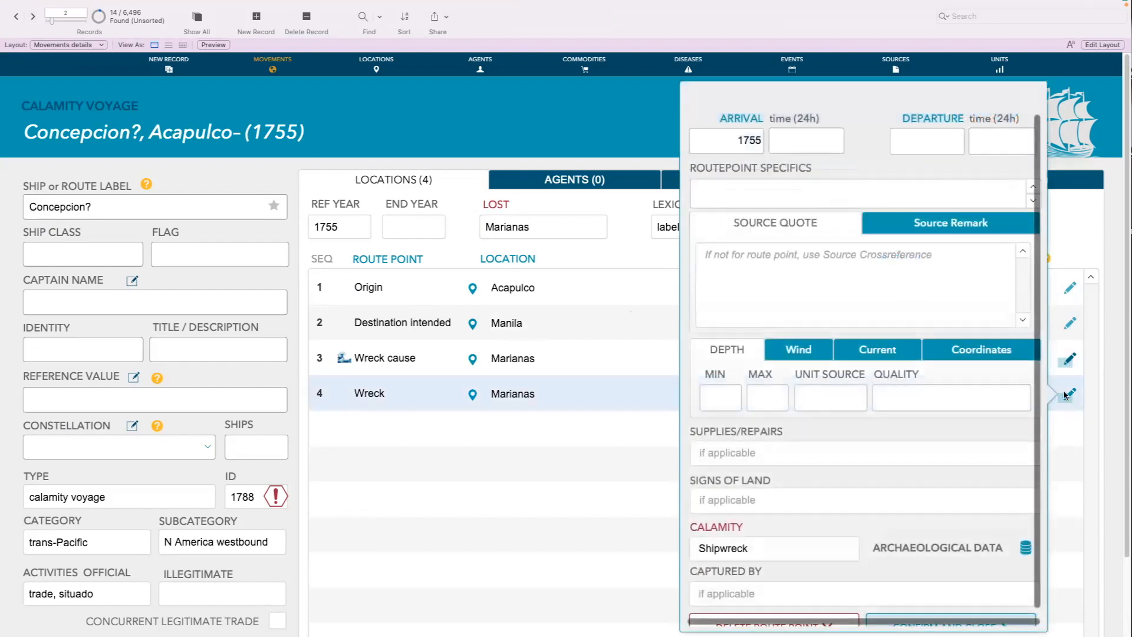
left_click(1066, 394)
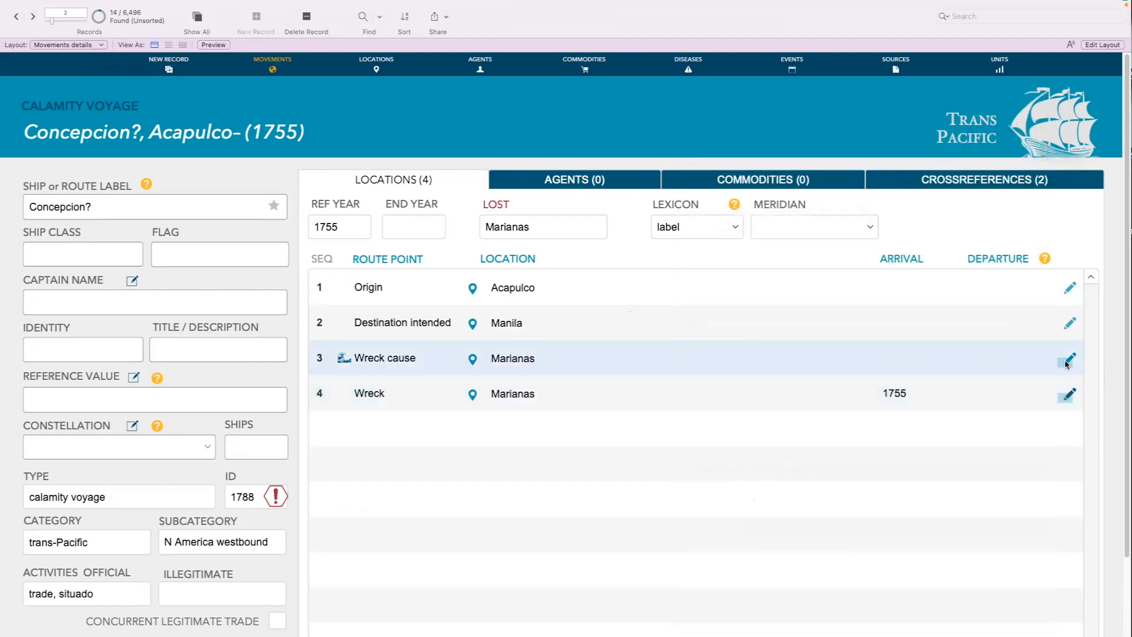
left_click(1067, 362)
left_click(1071, 357)
left_click(1070, 395)
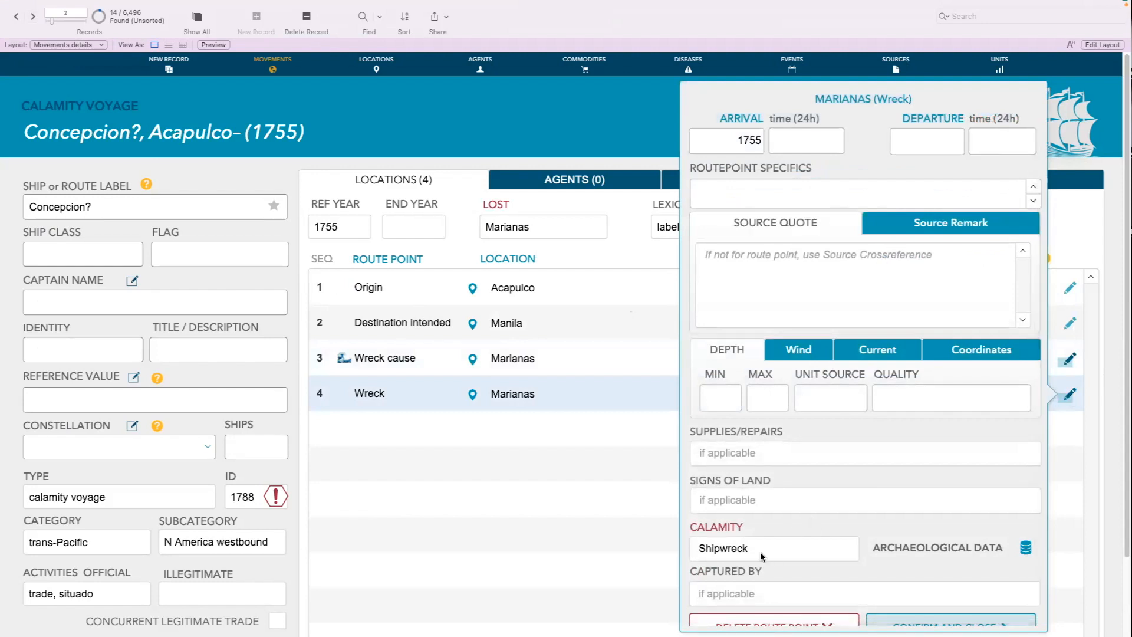
left_click(607, 439)
left_click(654, 111)
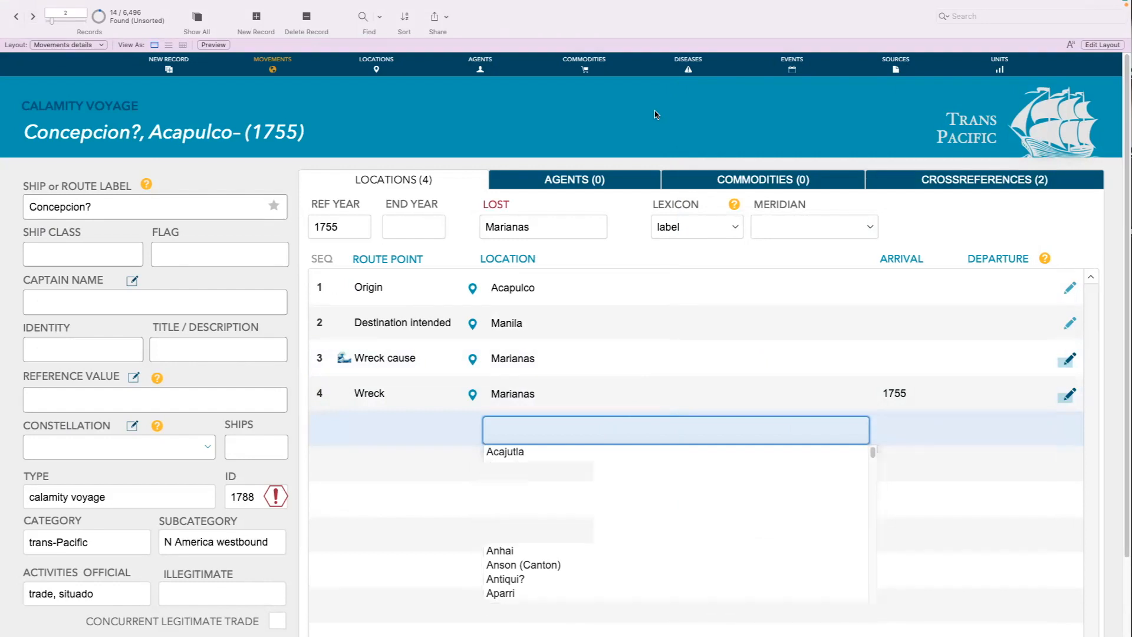
Find all movements with any route point calamity using * and open the Cabo San Lucas capture point's details in the first record
left_click(361, 17)
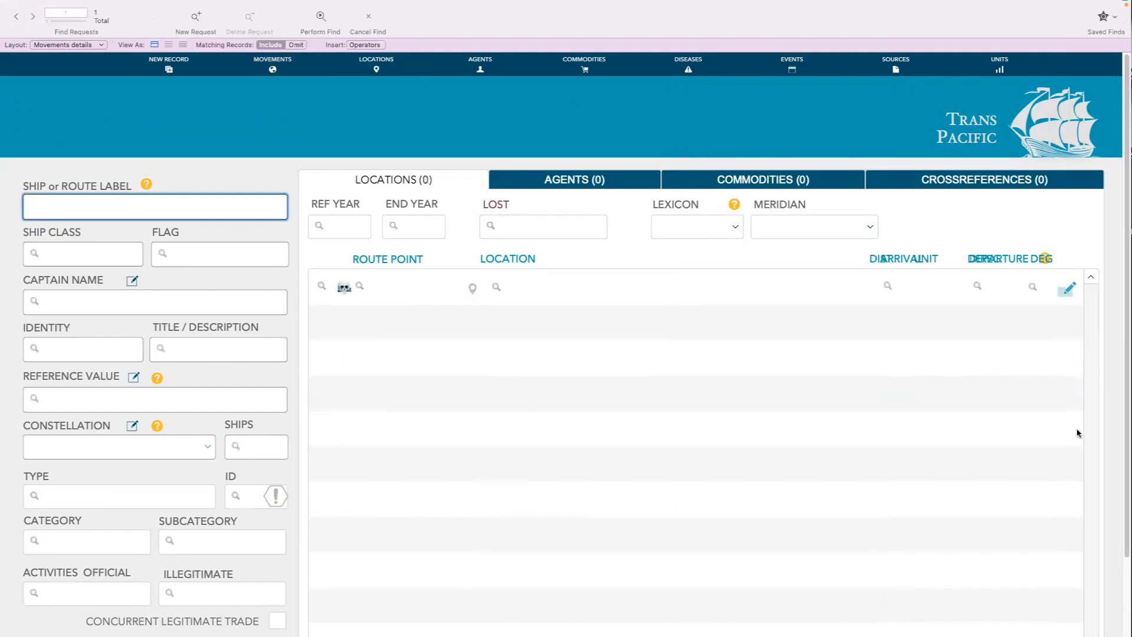
left_click(1070, 290)
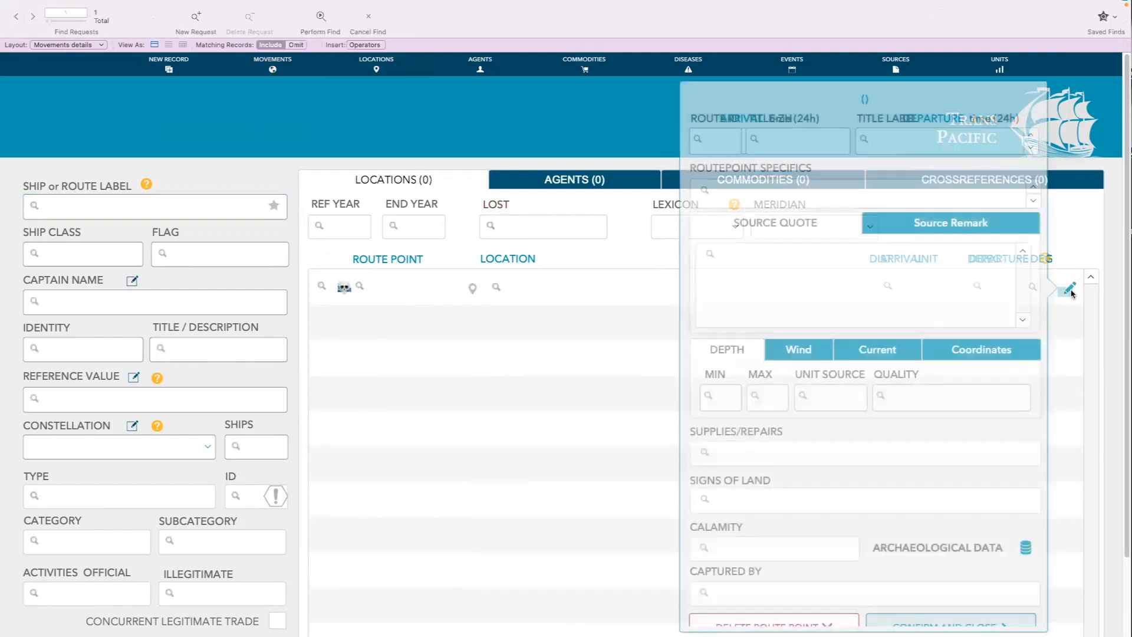
left_click(787, 561)
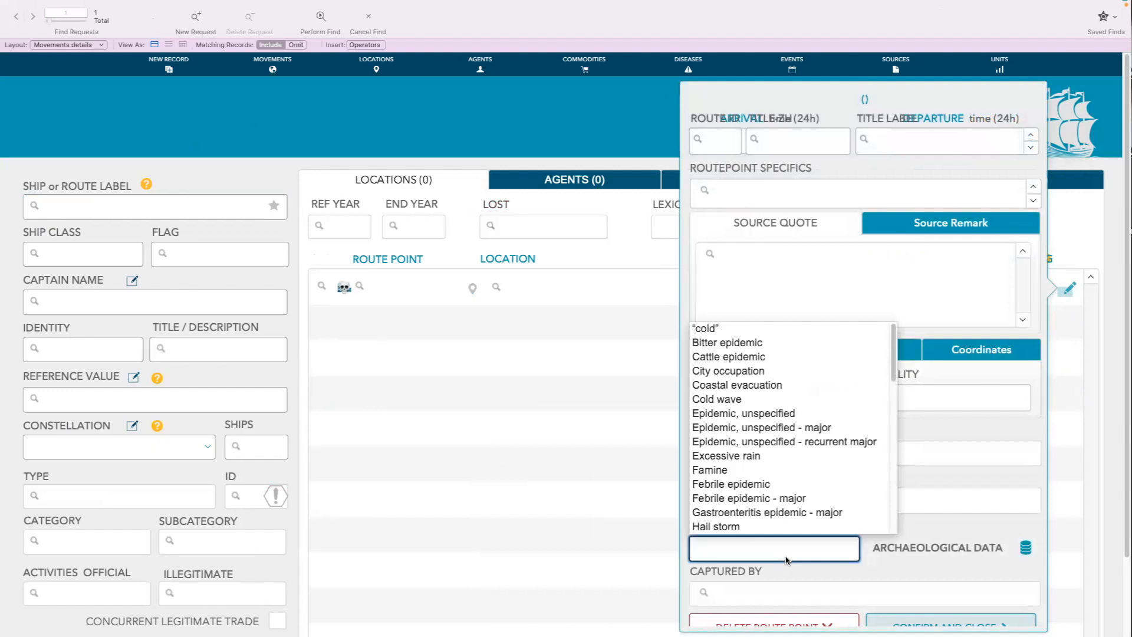
left_click(734, 552)
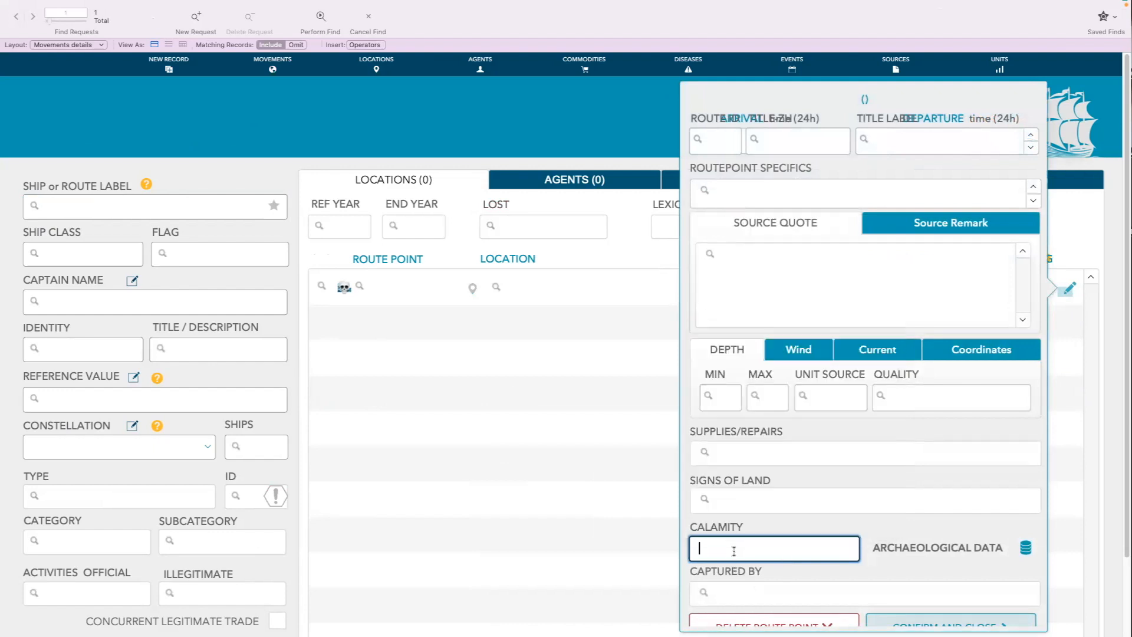
type("*")
key("Return")
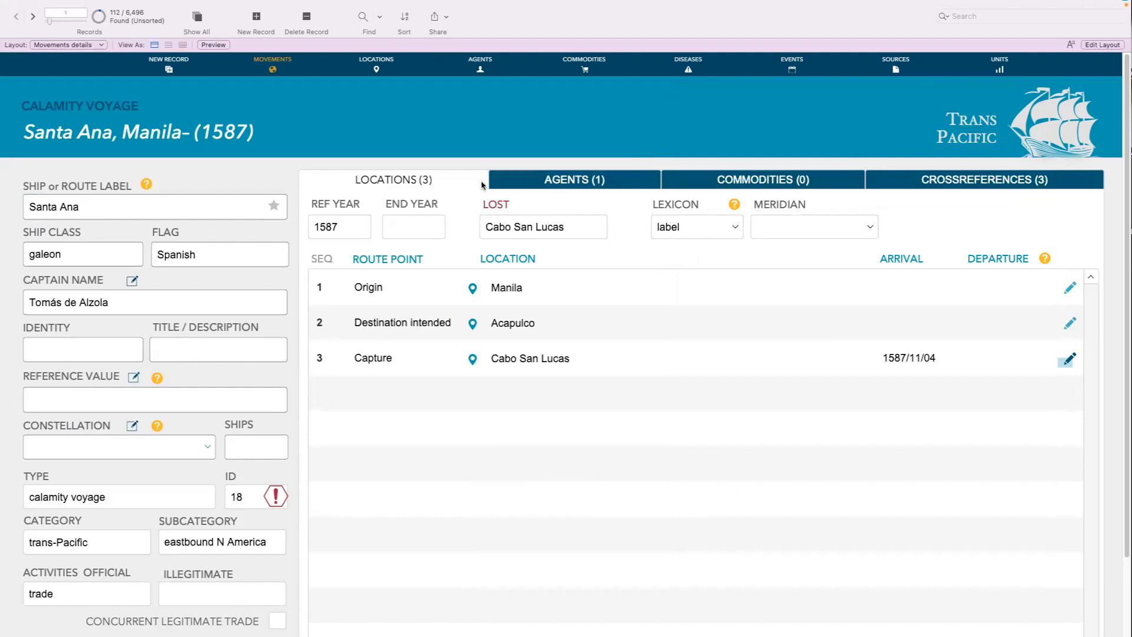
left_click(1066, 362)
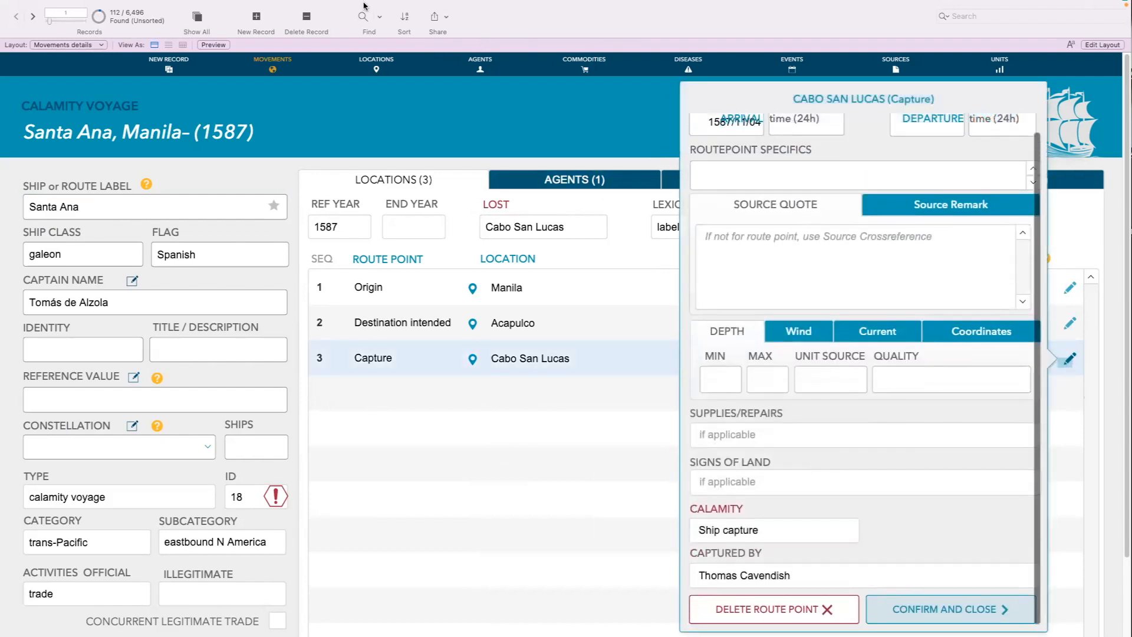
Find all movements whose route point calamity is Ship provision shortage
left_click(362, 30)
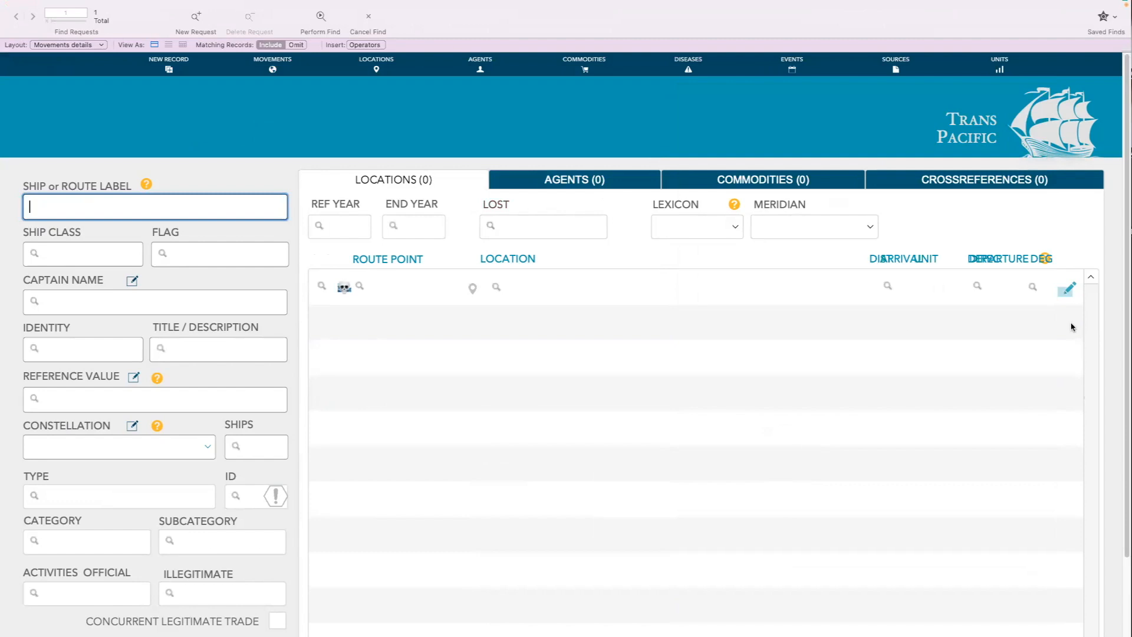
left_click(1068, 289)
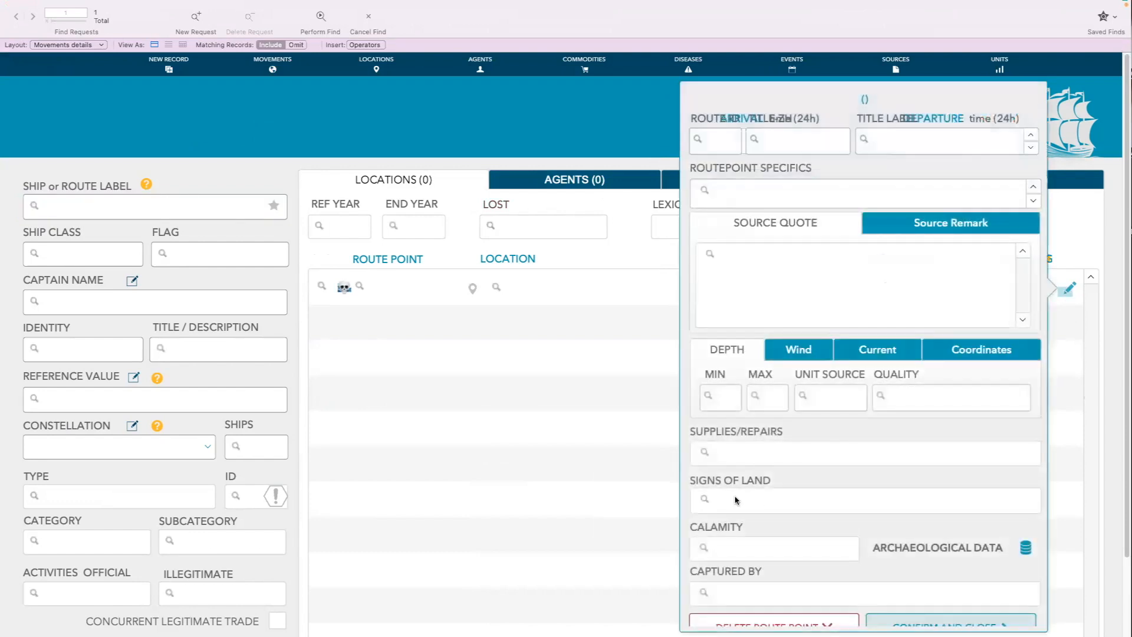
left_click(728, 549)
type("shi")
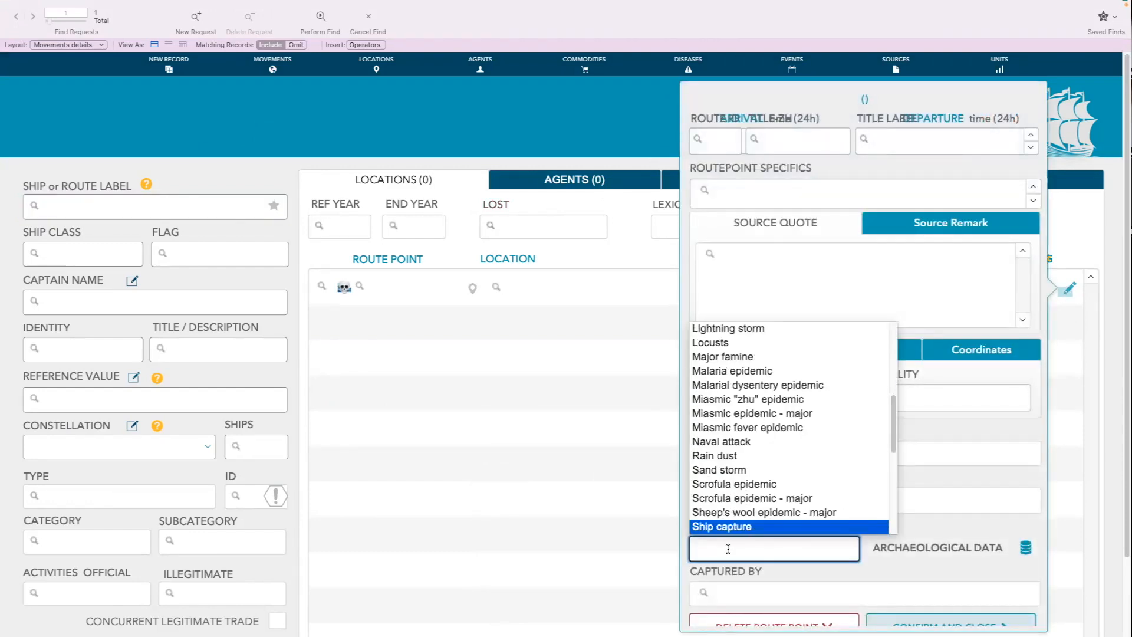
key("Down")
key("Down")
key("Down")
key("Down")
key("Up")
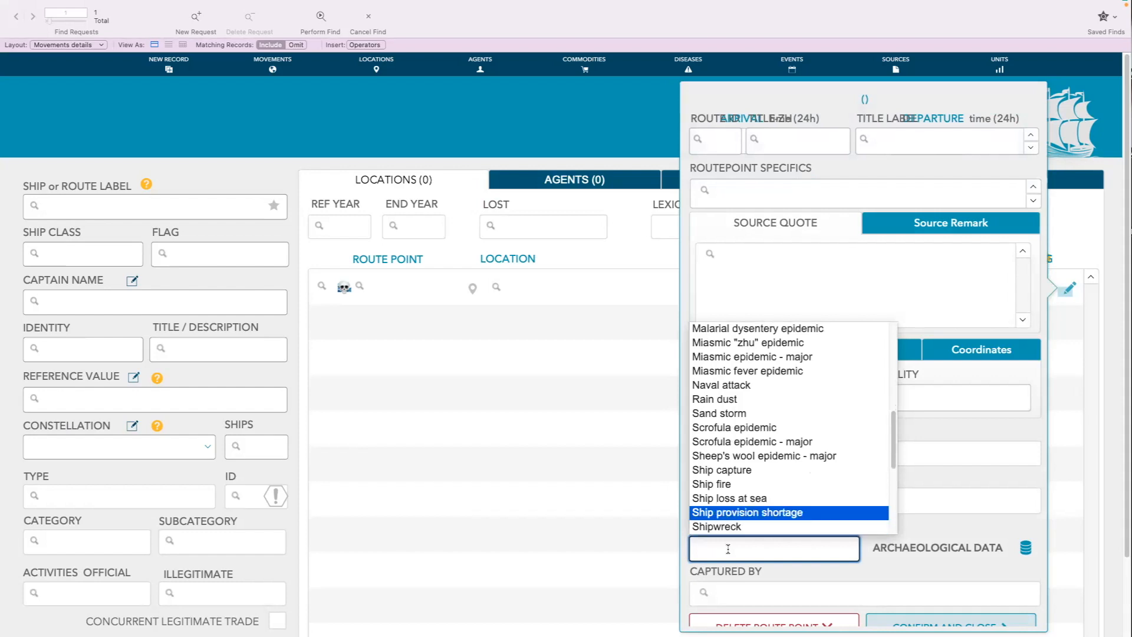
key("Return")
key("Tab")
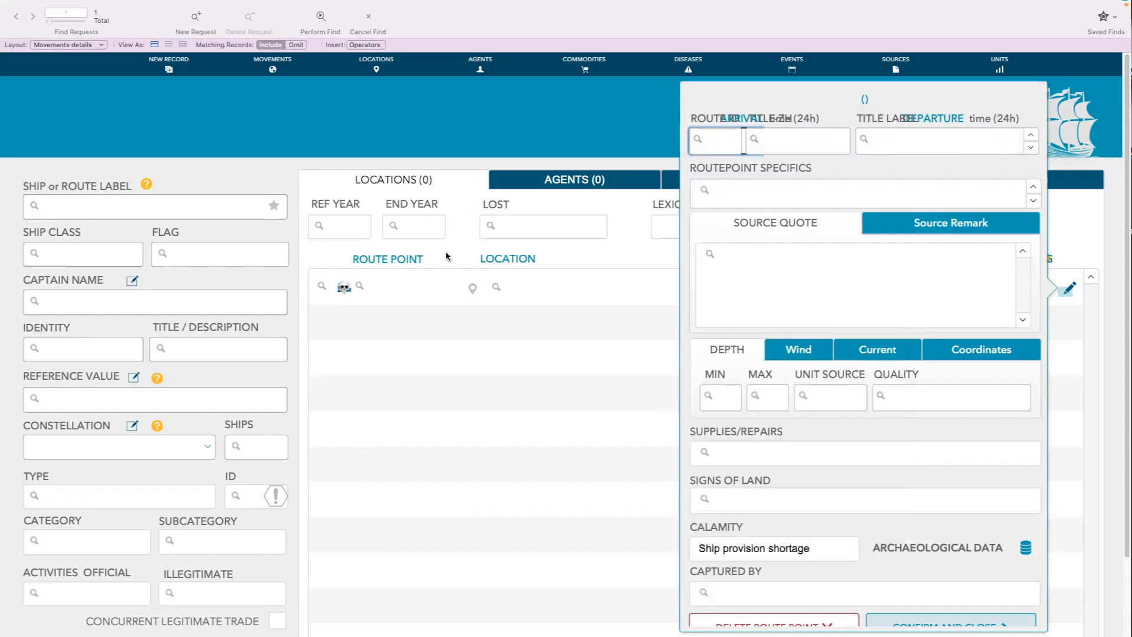
left_click(321, 19)
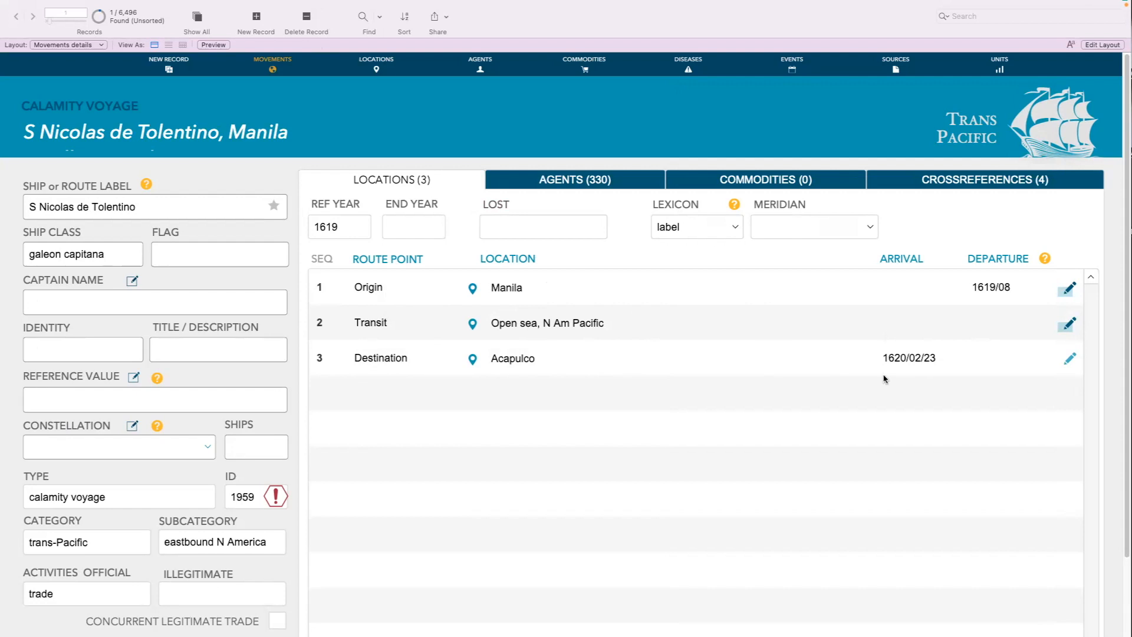
Check the source quote and source remark of the Open sea, N Am Pacific transit point in the found voyage
left_click(1080, 320)
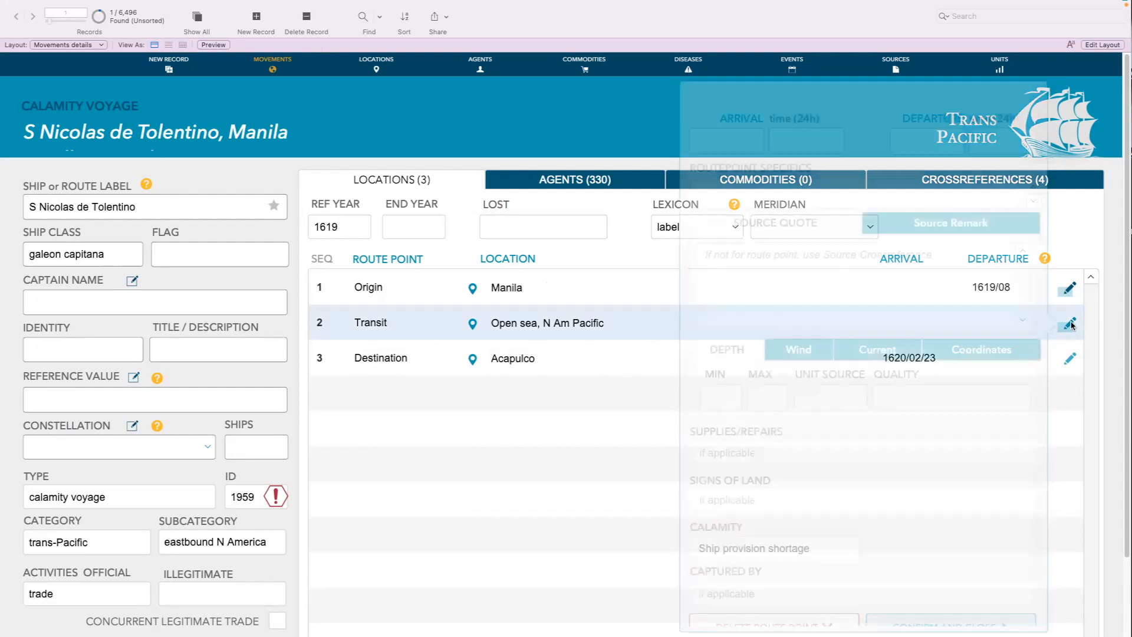
left_click(943, 223)
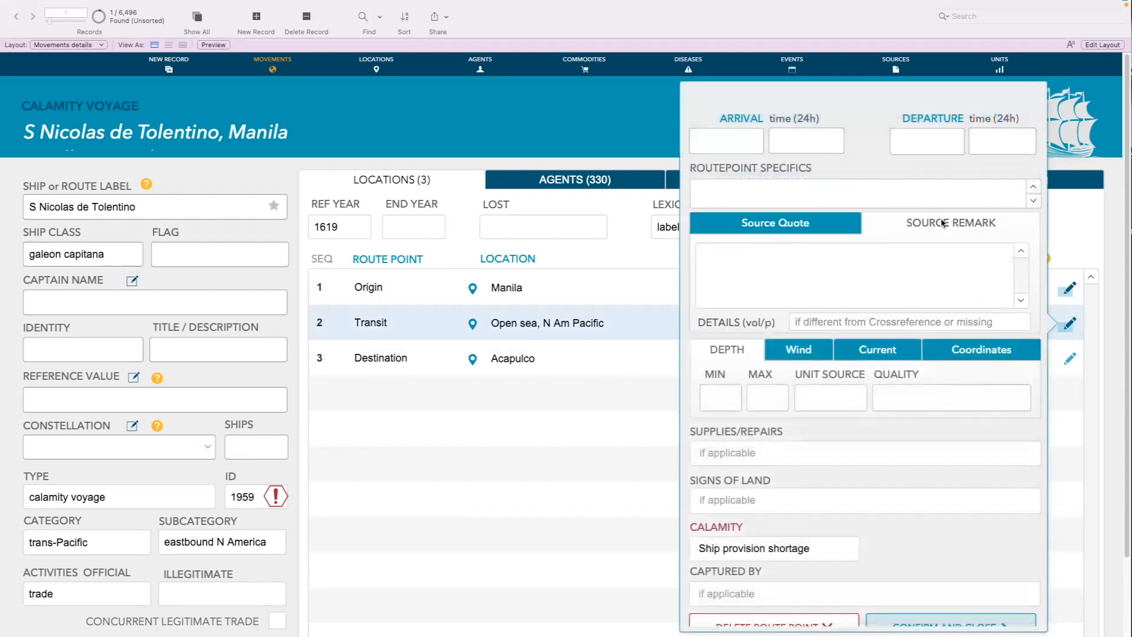
left_click(815, 224)
left_click(938, 222)
left_click(672, 361)
Check the source quote and remark of the Acapulco destination point and read the source quote of the Manila origin point
left_click(1071, 358)
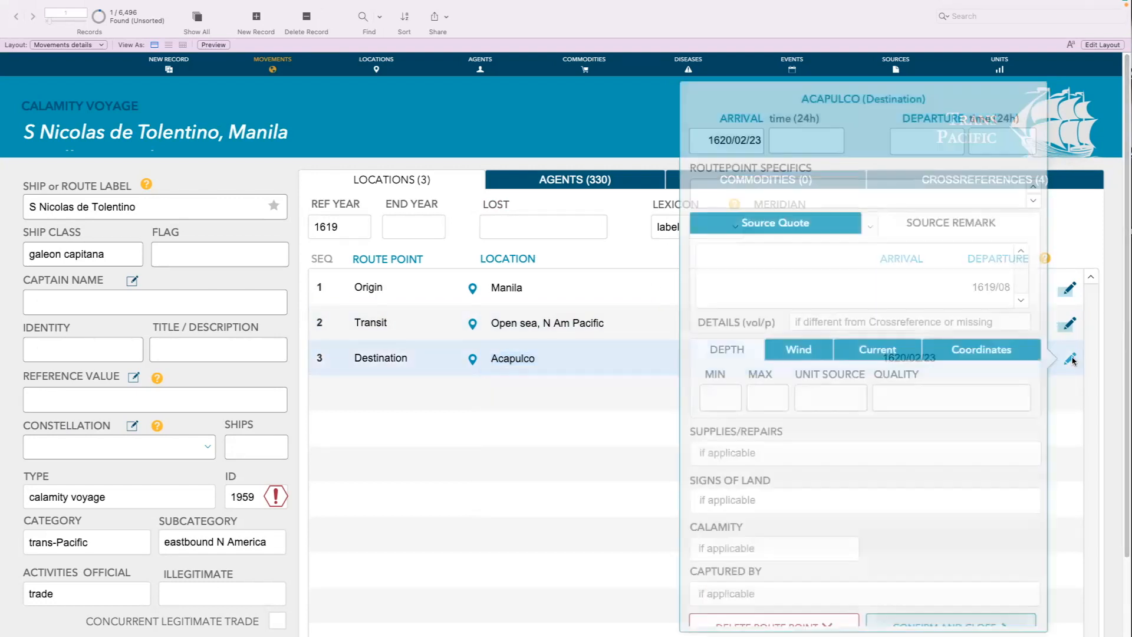
left_click(825, 227)
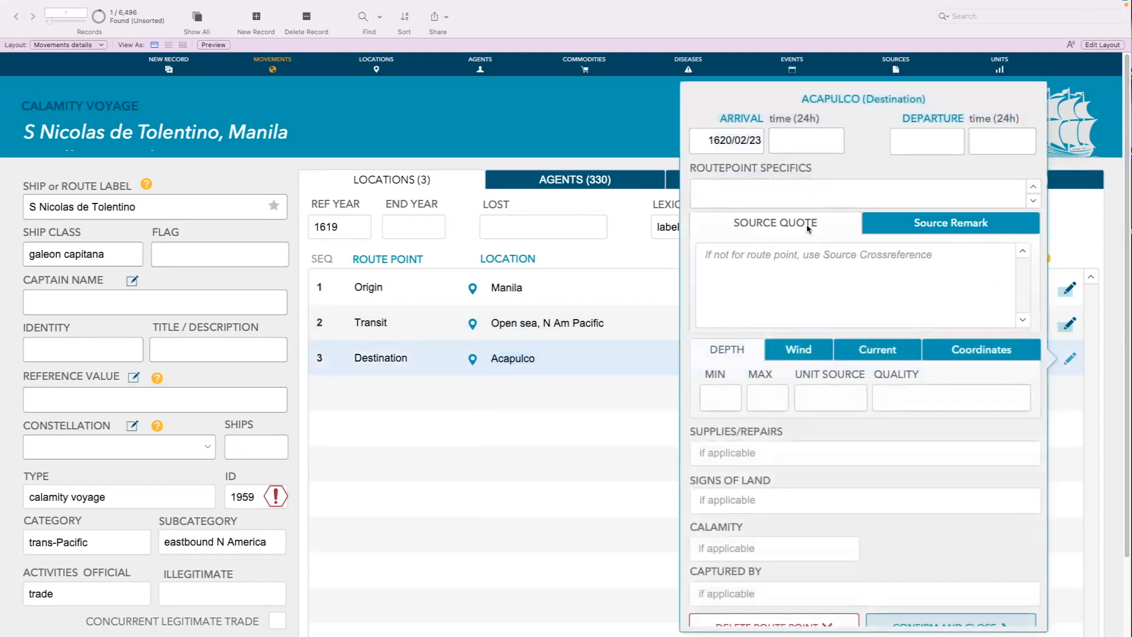
left_click(912, 223)
left_click(575, 428)
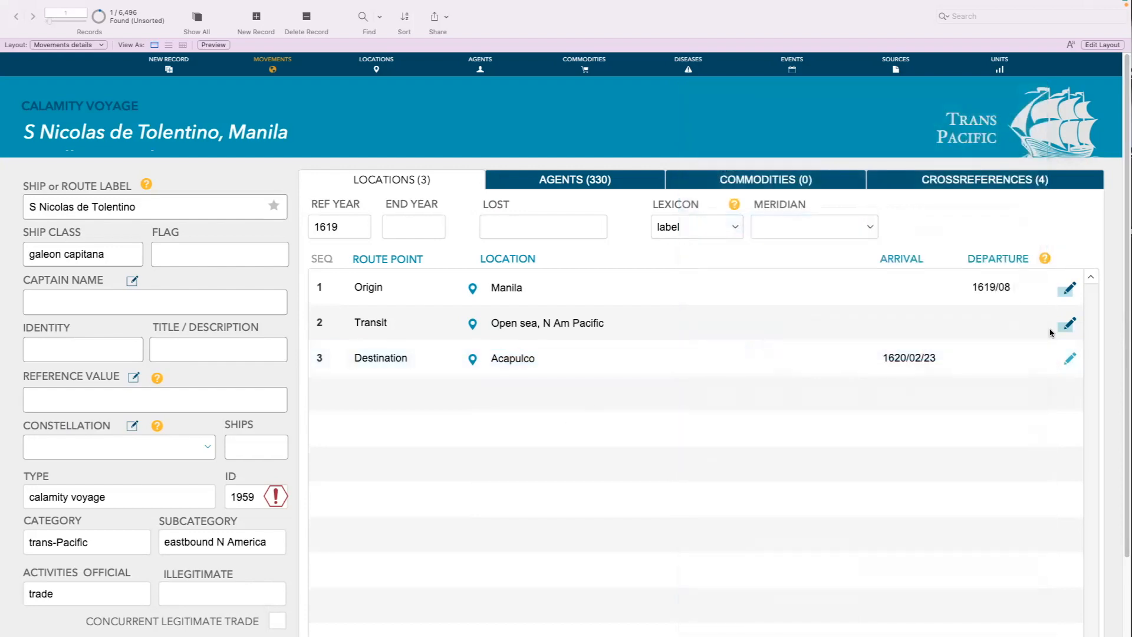
left_click(1069, 288)
left_click(803, 231)
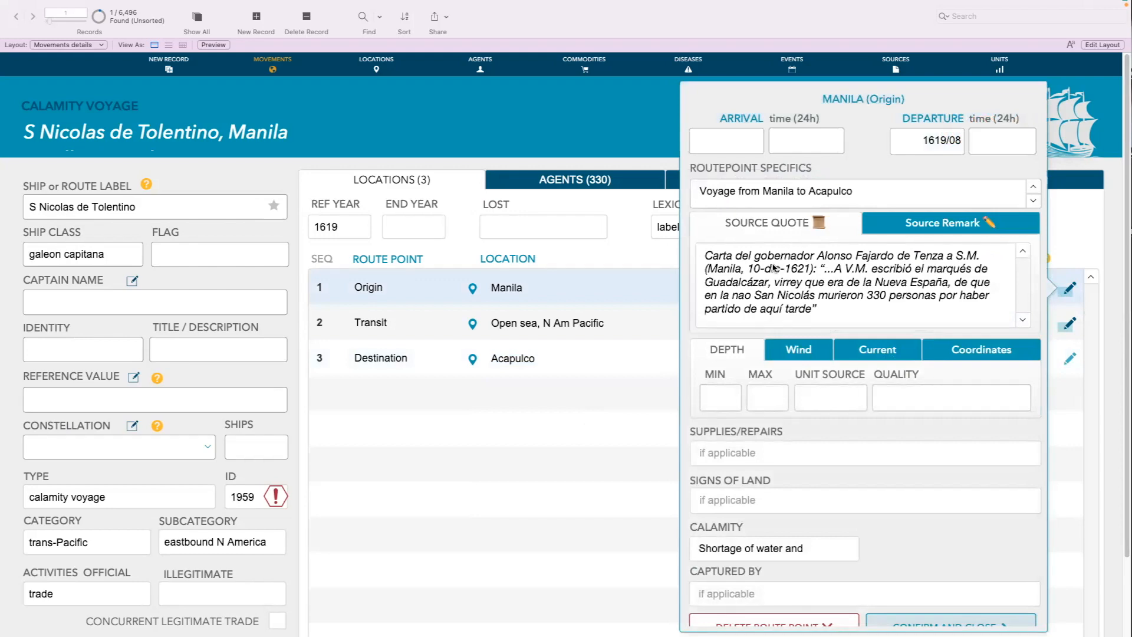
left_click(628, 386)
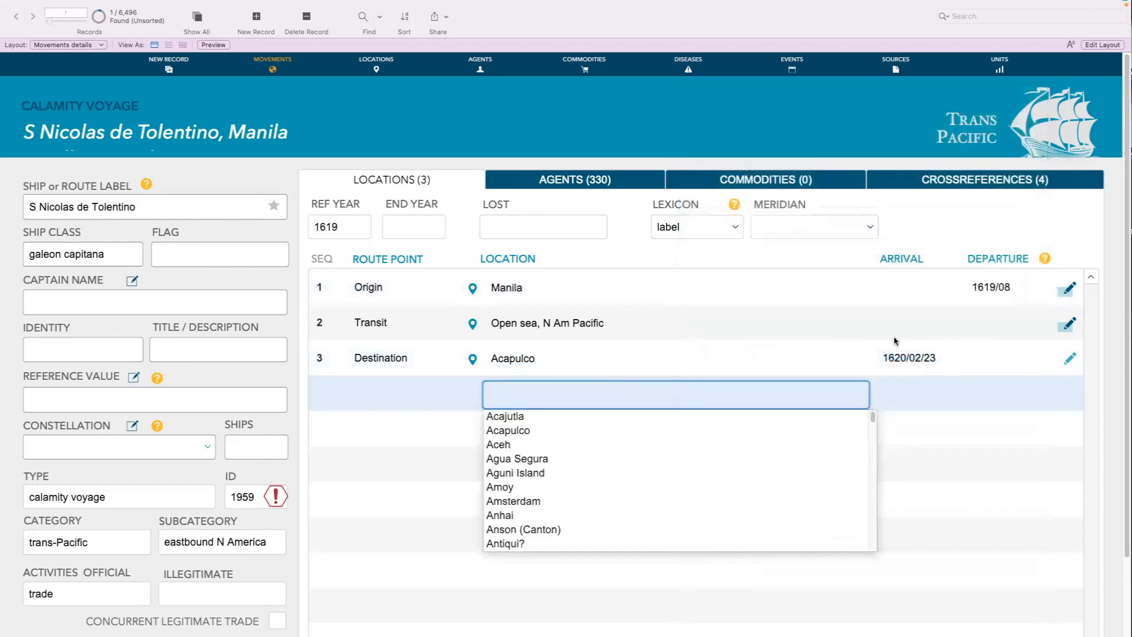
Review the calamity details of the Open sea, N Am Pacific transit point and show the voyage's agents
left_click(1071, 324)
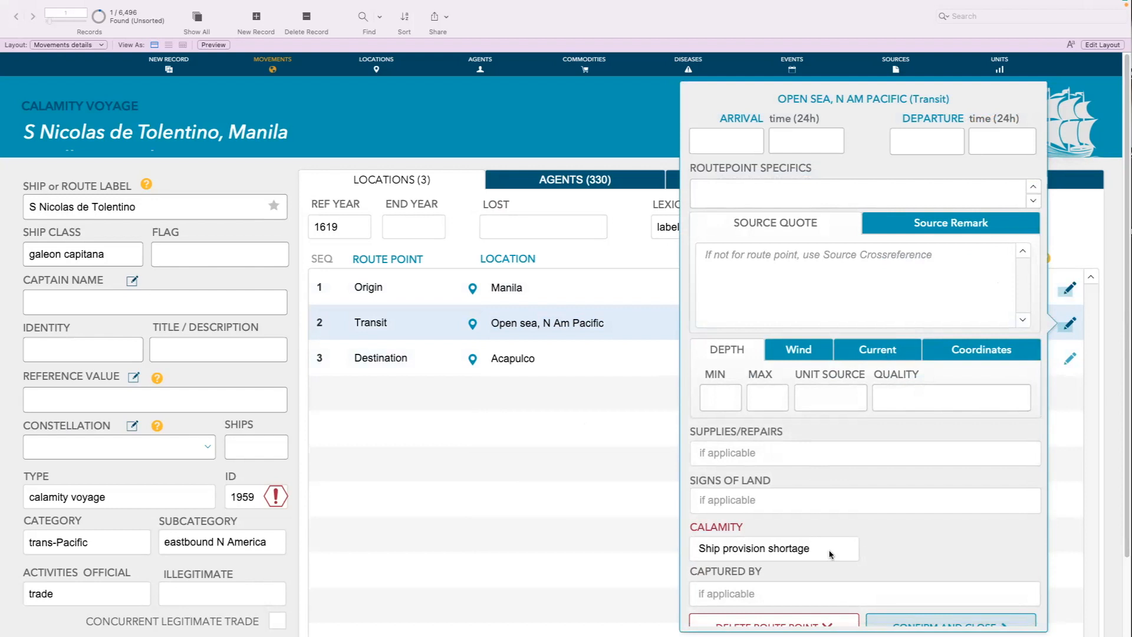
left_click(622, 440)
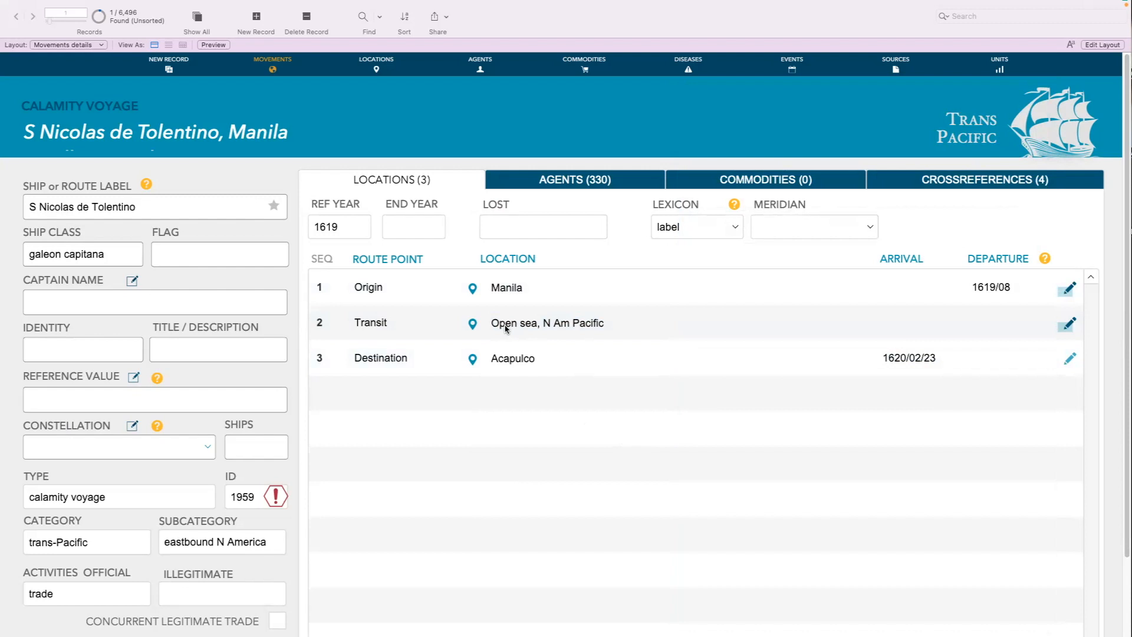
left_click(1066, 325)
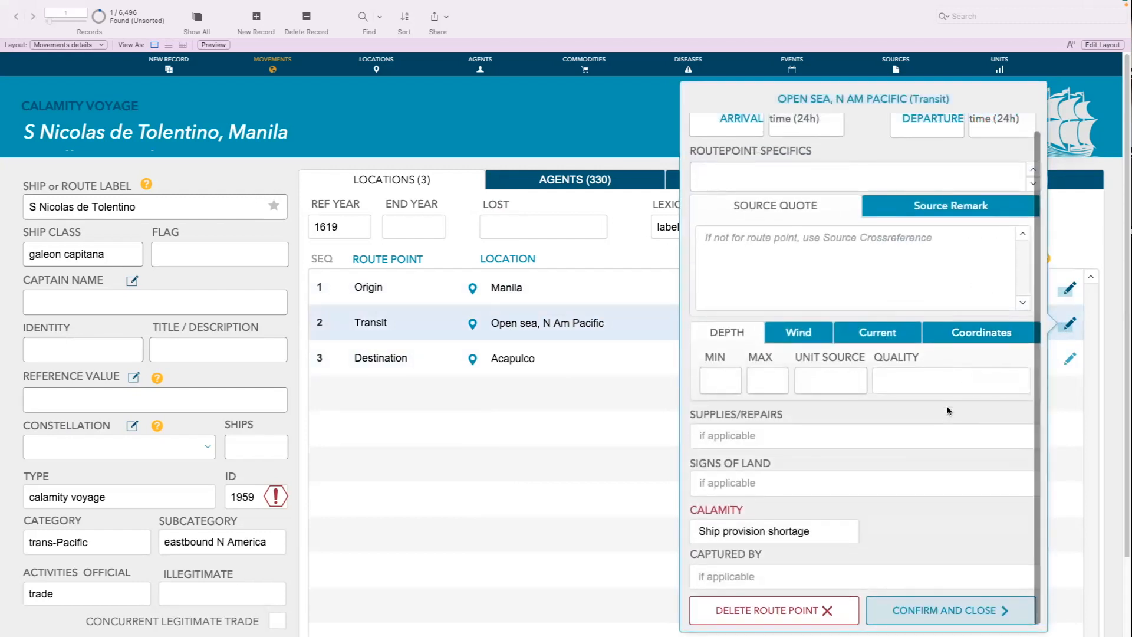
left_click(490, 404)
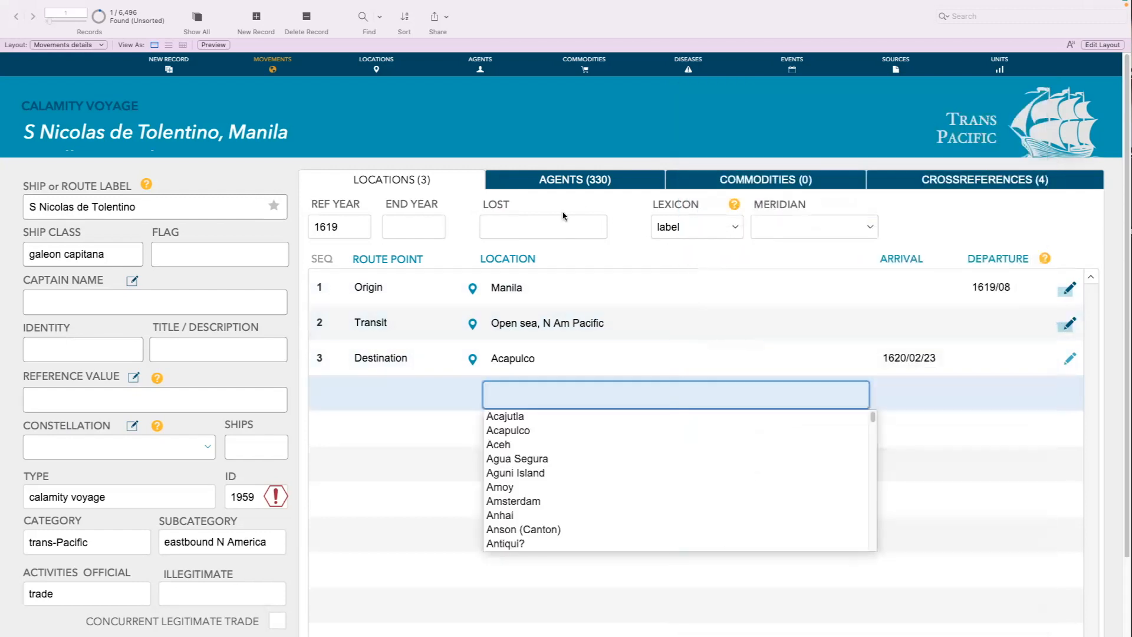
left_click(580, 187)
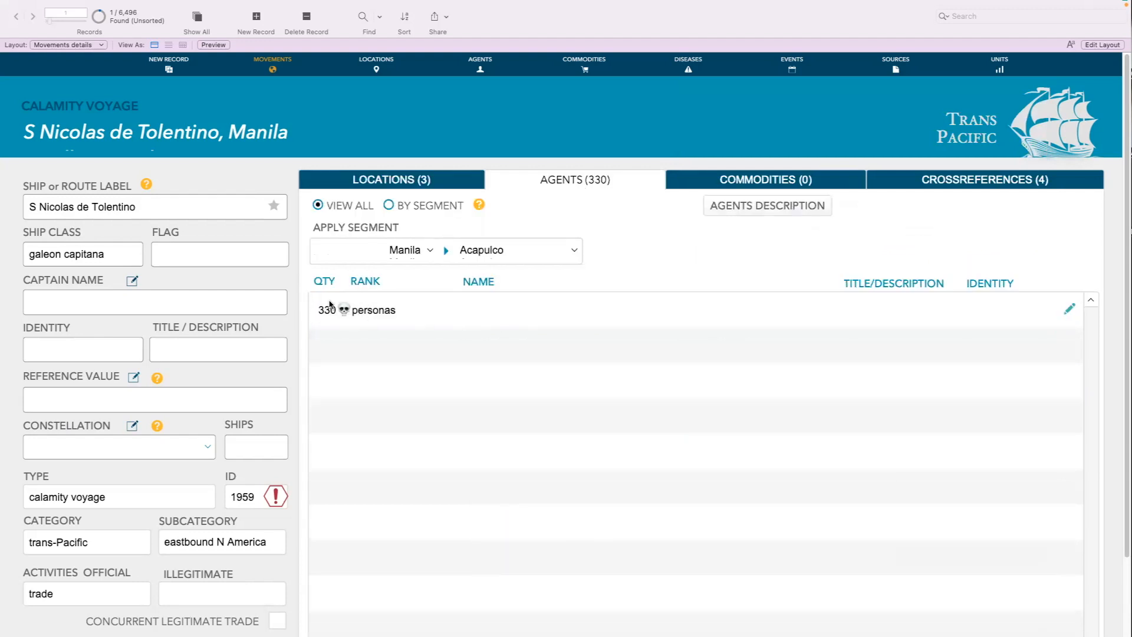